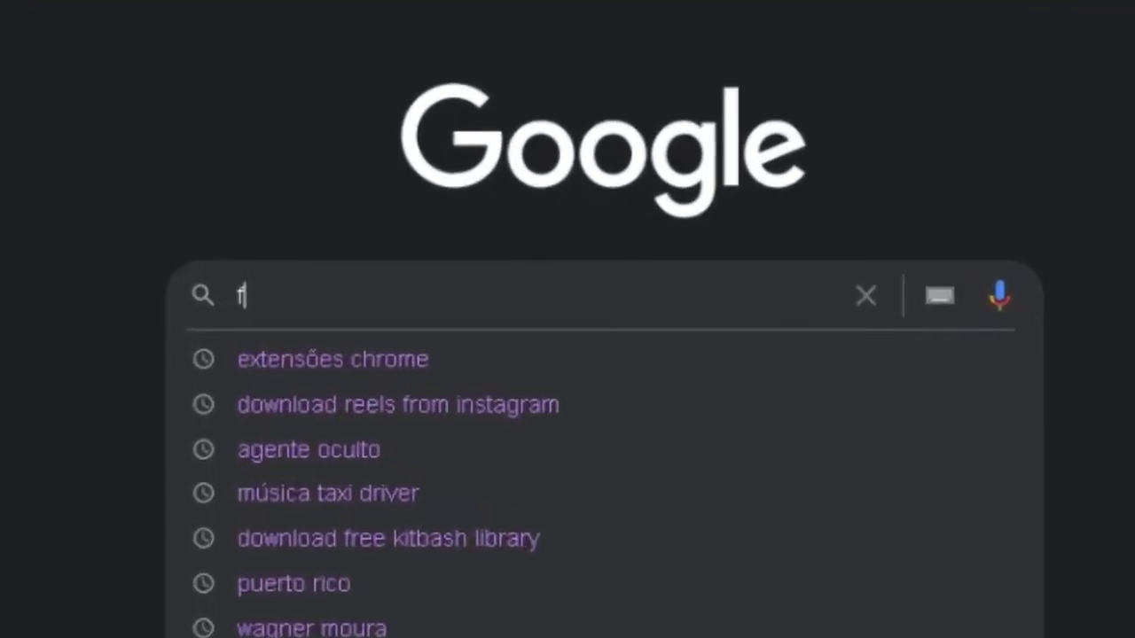
Step: Search Google for 'free 3d models', then replace the query with 'Sket' for Sketchfab
type("ree 3d models")
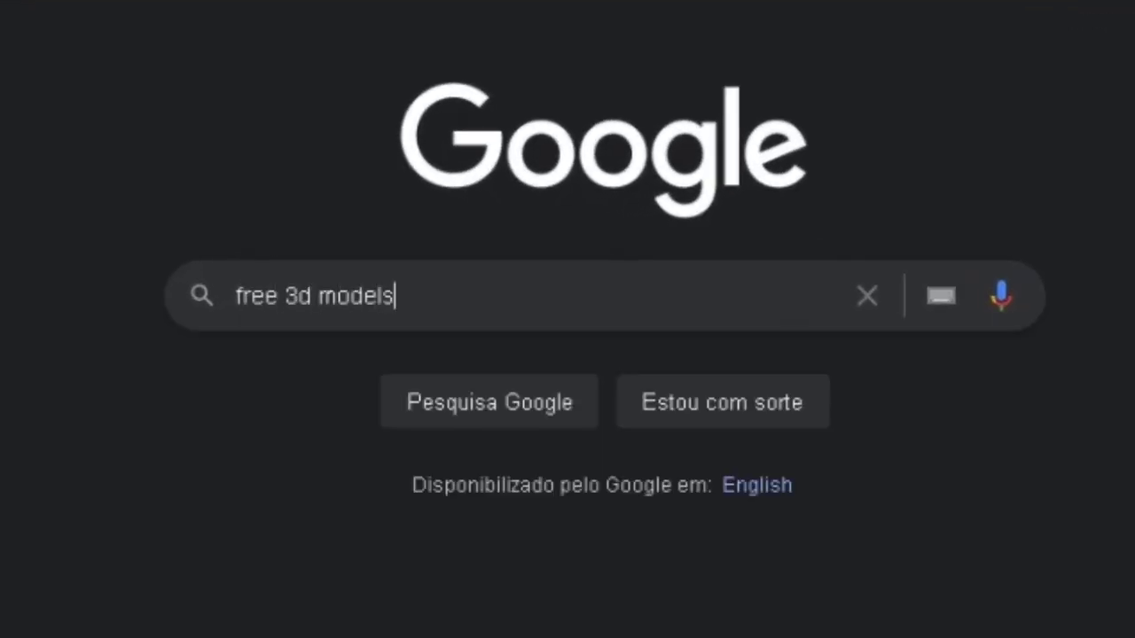
key("BackSpace")
key("BackSpace")
key("BackSpace")
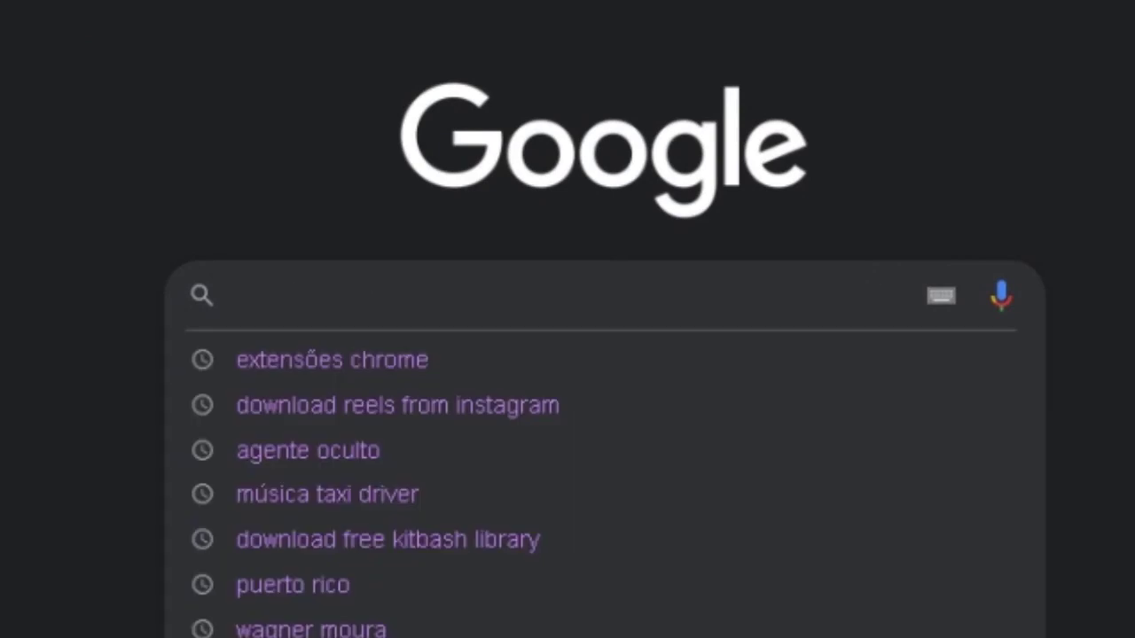
type("Sket")
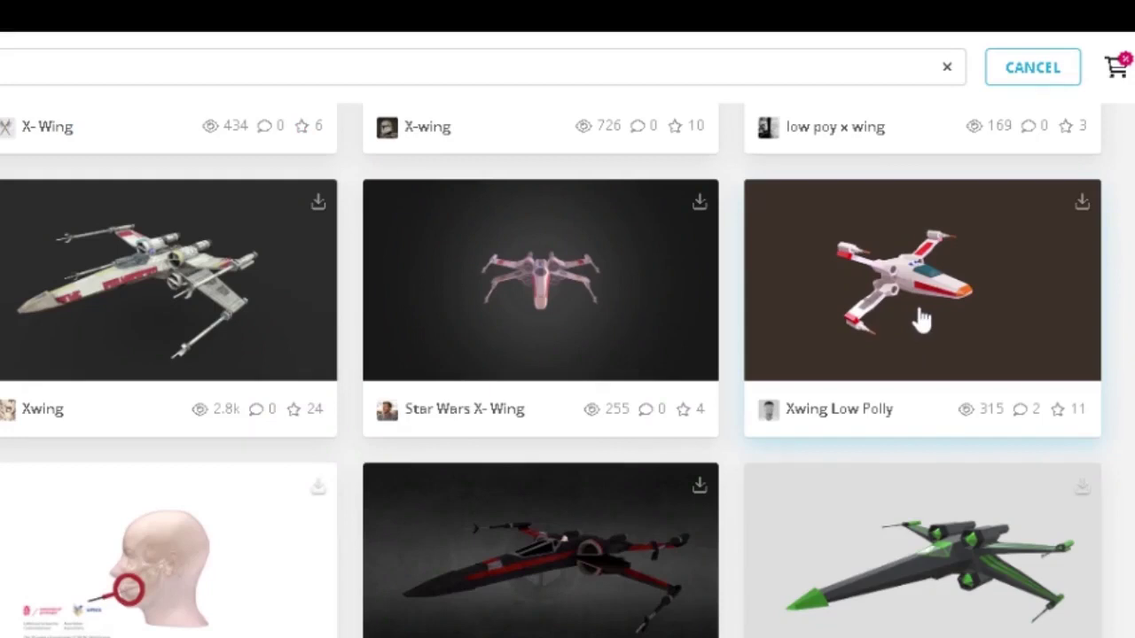
Step: Open and inspect the Xwing Low Polly model, then show its download formats
left_click(922, 319)
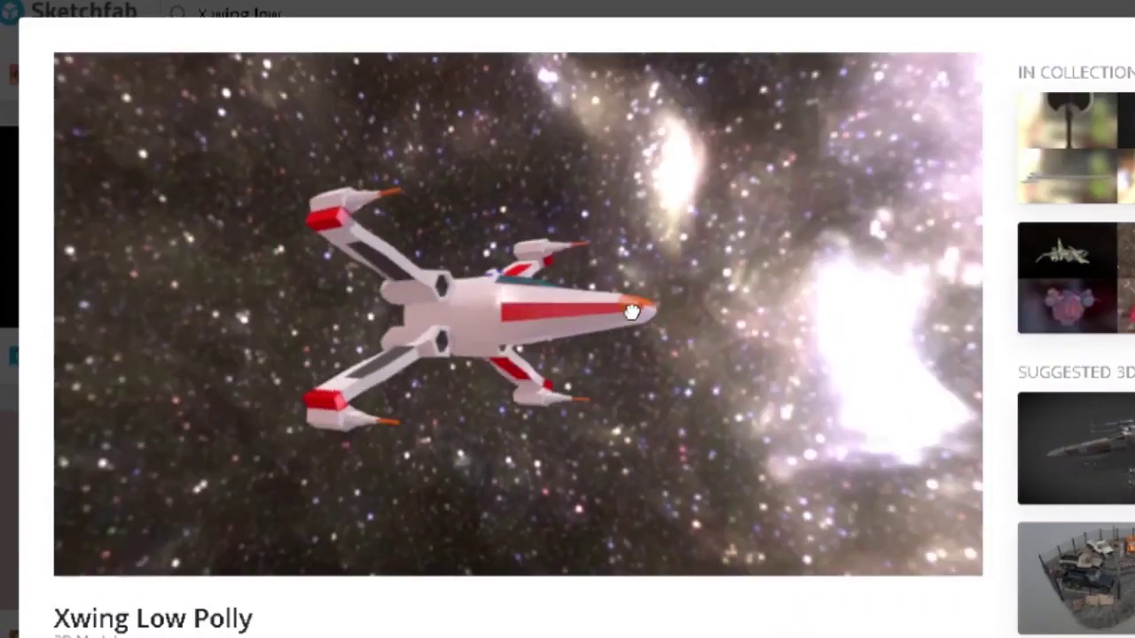
left_click_drag(631, 312, 564, 359)
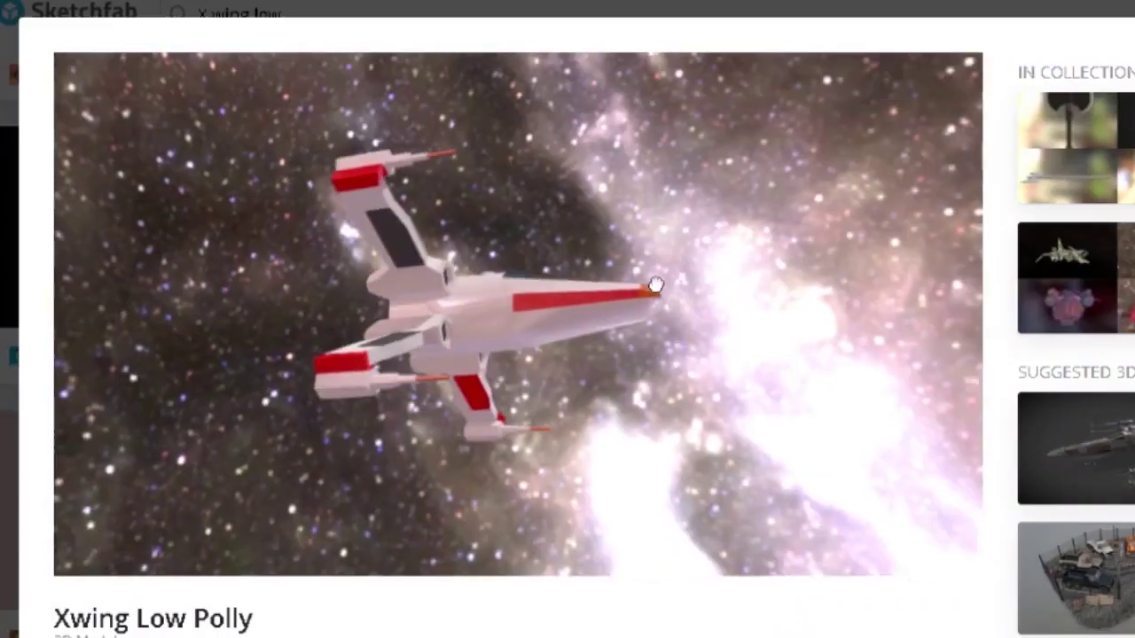
scroll(443, 488, "down", 3)
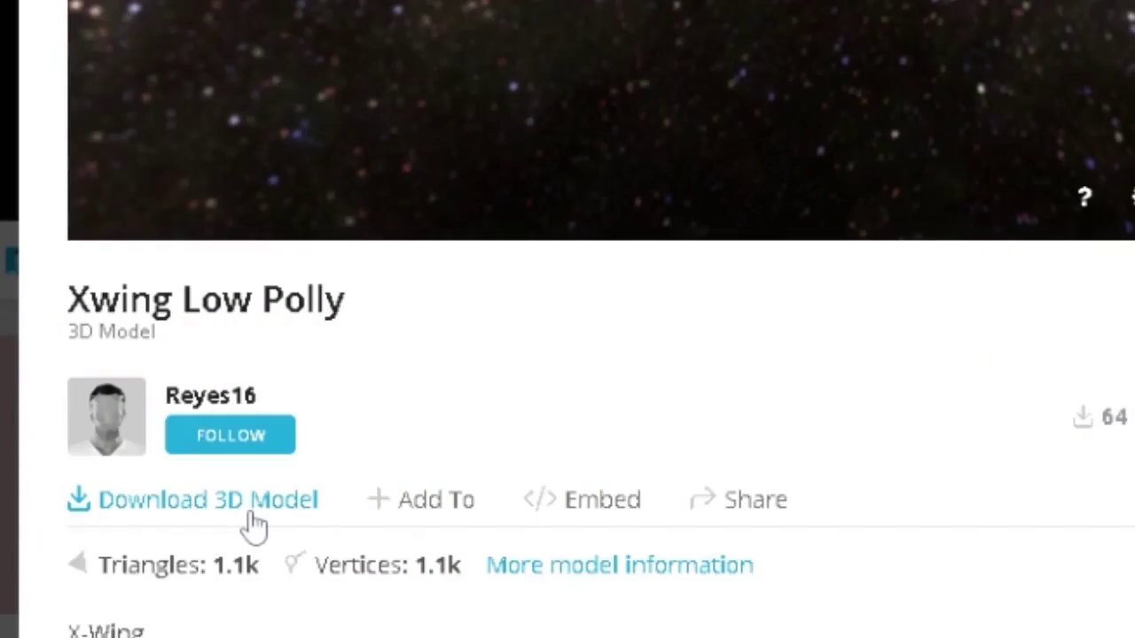
left_click(250, 505)
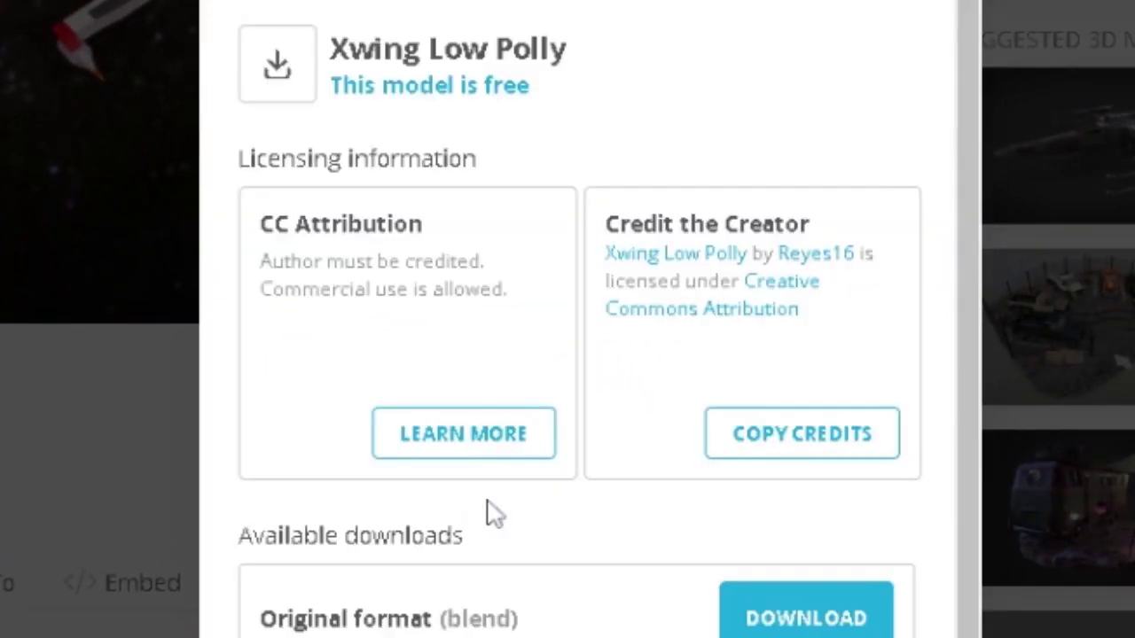
scroll(493, 513, "down", 2)
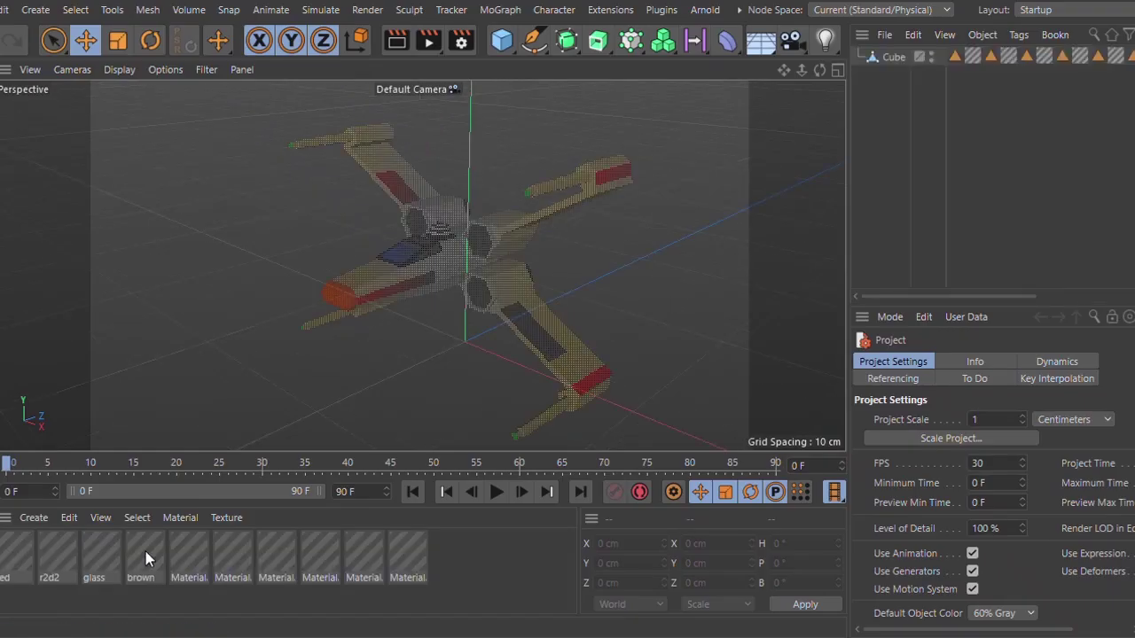
Step: Delete all materials in the Material Manager, then select the X-wing model
key("ctrl+a")
key("Delete")
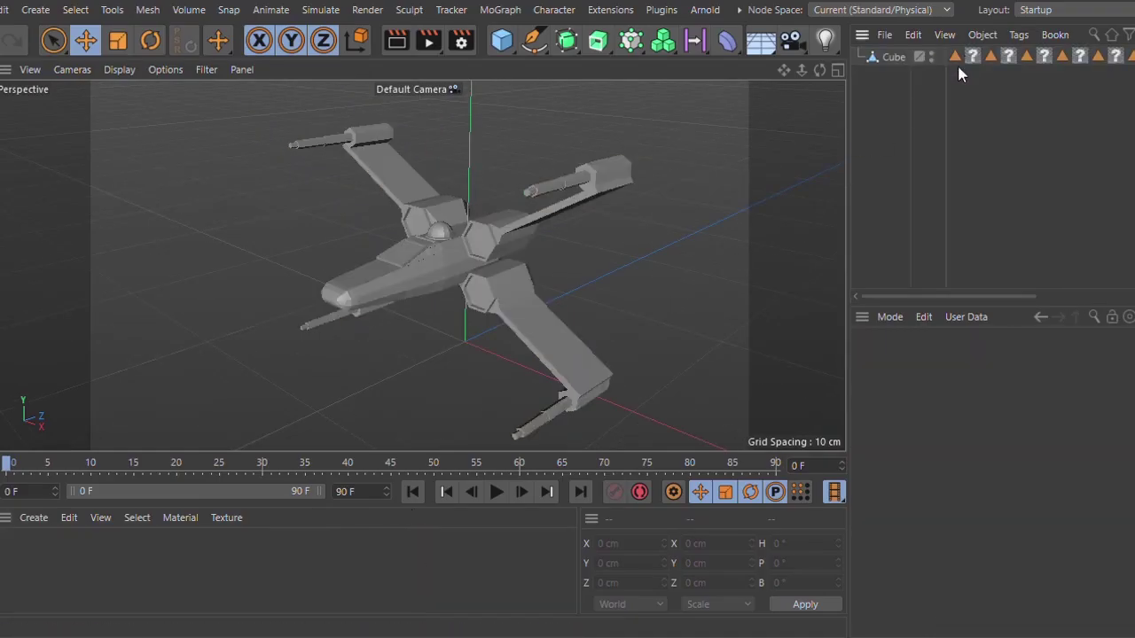
left_click(532, 320)
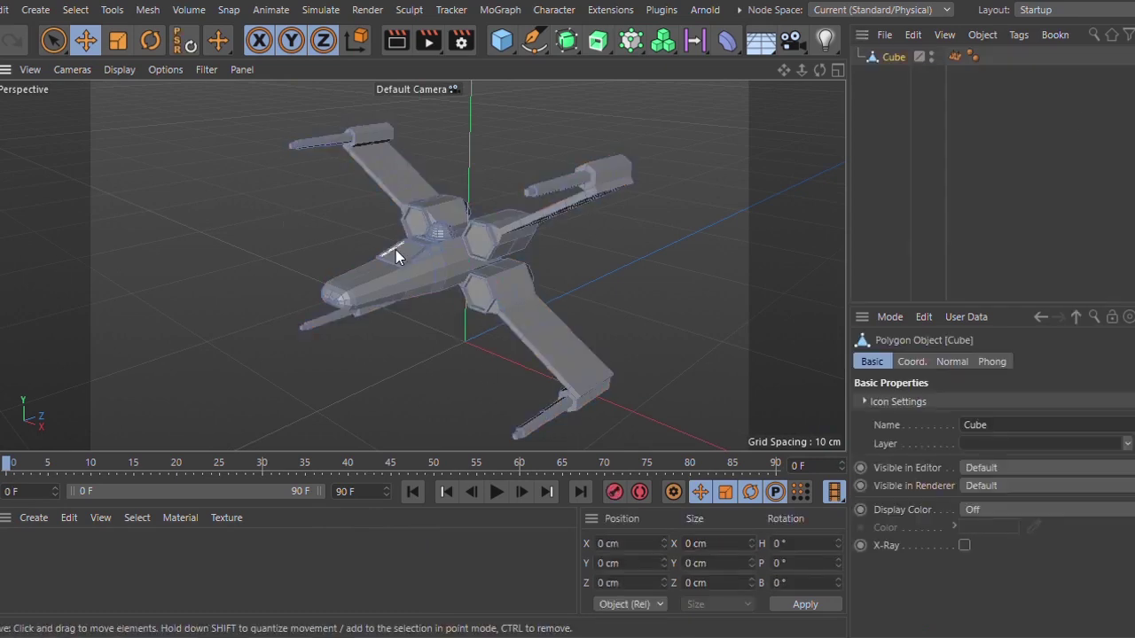
Step: Inspect the grey X-wing from front and side, then select edges on the upper-left wing tip
mouse_move(395, 249)
left_mouse_down("alt")
mouse_move(585, 284)
mouse_move(317, 228)
left_mouse_up("alt")
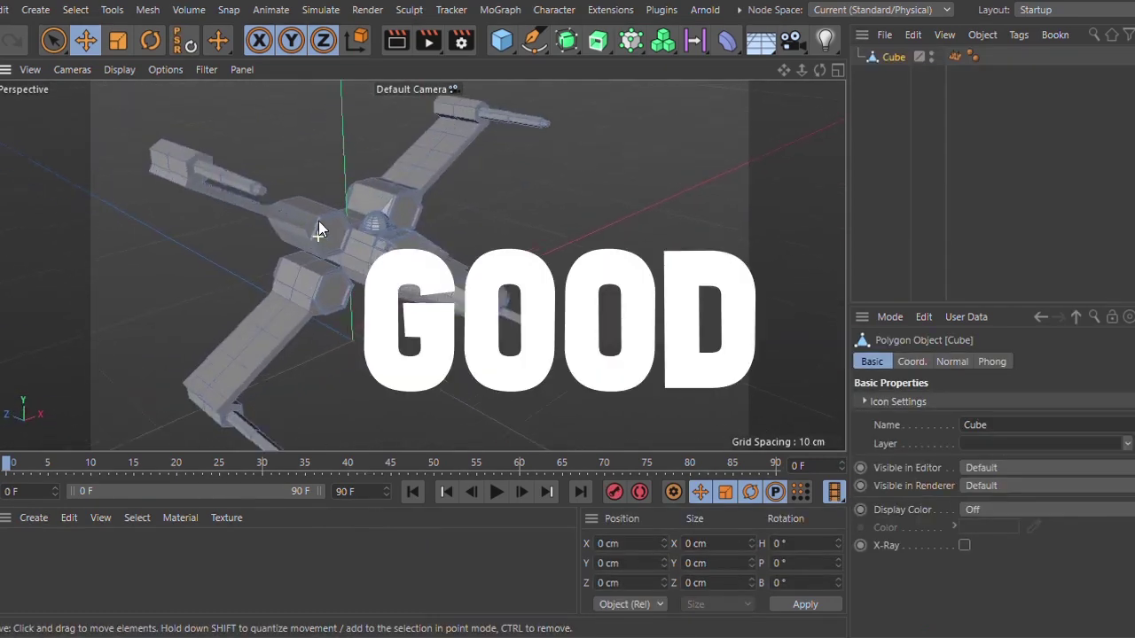
right_click_drag(316, 228, 407, 270, "alt")
left_click_drag(407, 269, 295, 221, "alt")
right_click_drag(294, 220, 275, 242, "alt")
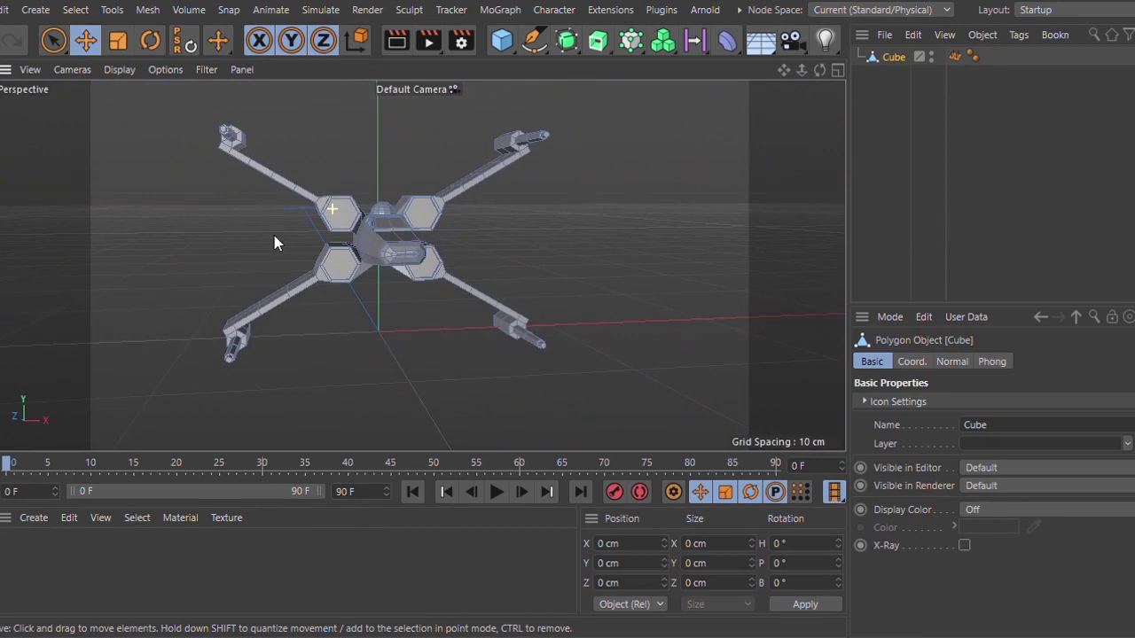
mouse_move(212, 153)
left_mouse_down()
mouse_move(253, 151)
mouse_move(355, 223)
left_mouse_up()
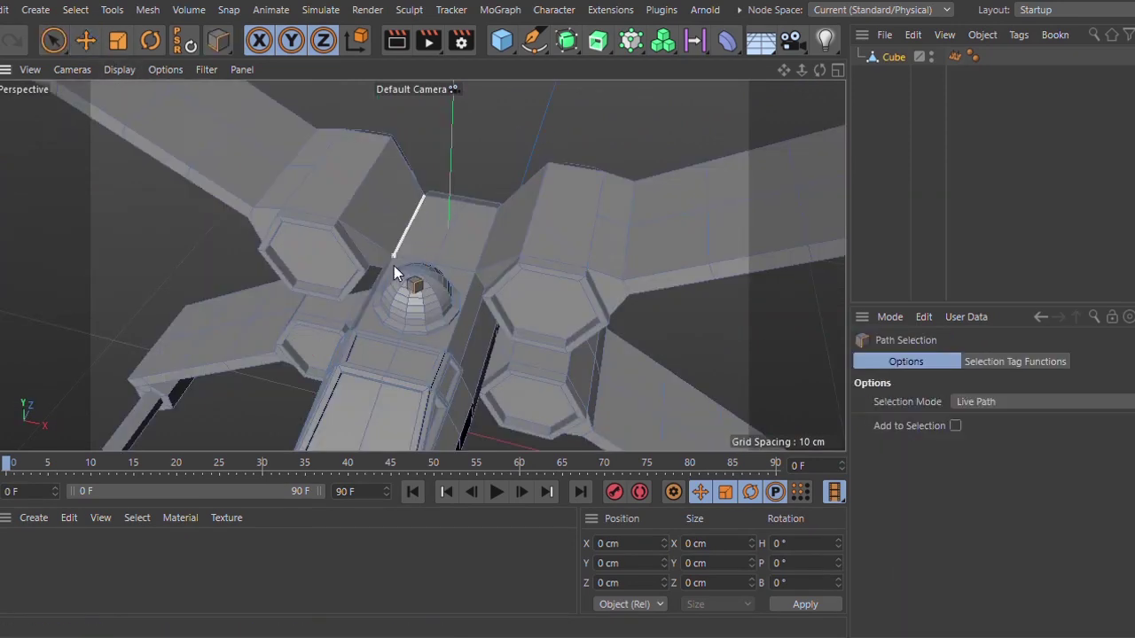
Step: Select the edge loop around the wing root where the arm meets the body
left_click(394, 266)
left_click_drag(394, 266, 427, 216, "alt")
left_click_drag(340, 385, 475, 288, "alt")
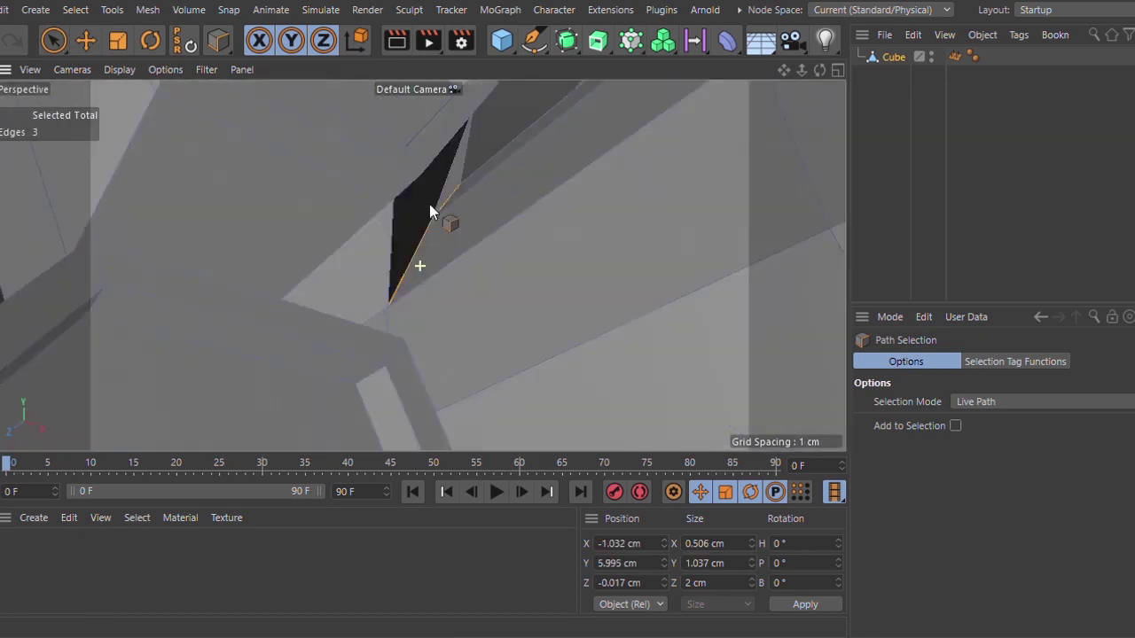
scroll(310, 302, "down", 5)
left_click_drag(375, 314, 451, 376, "alt")
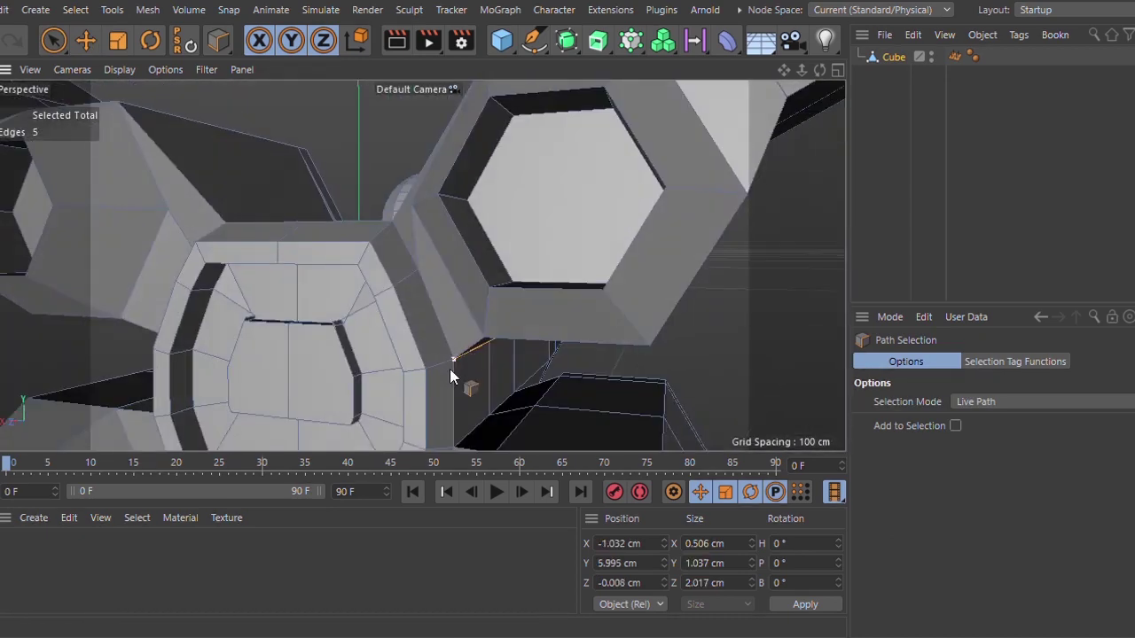
left_click(400, 234)
left_click_drag(400, 234, 540, 405, "alt")
Step: Fill-select the wing arm's polygons (U~F), test-moving them away and undoing
key("u")
key("f")
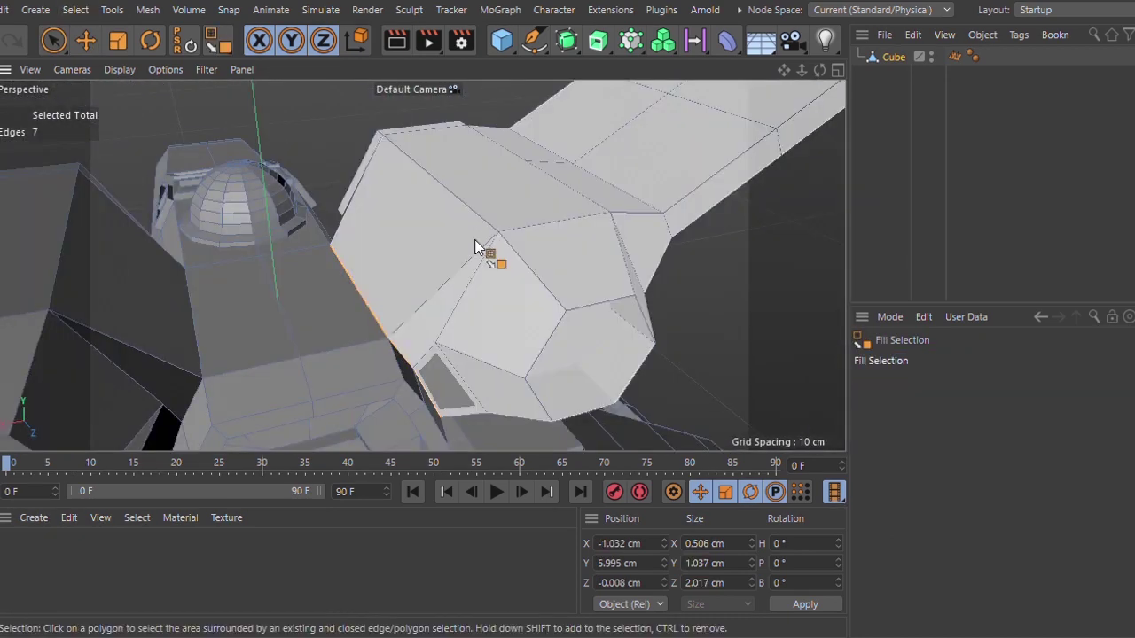
left_click(475, 232)
scroll(471, 232, "down", 6)
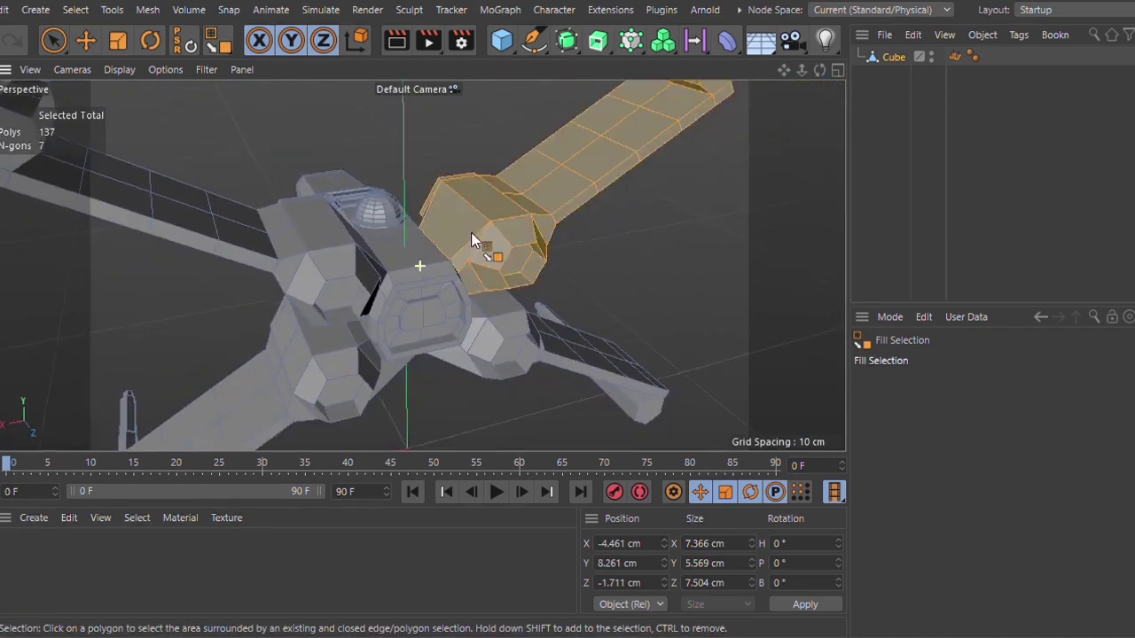
left_click(95, 42)
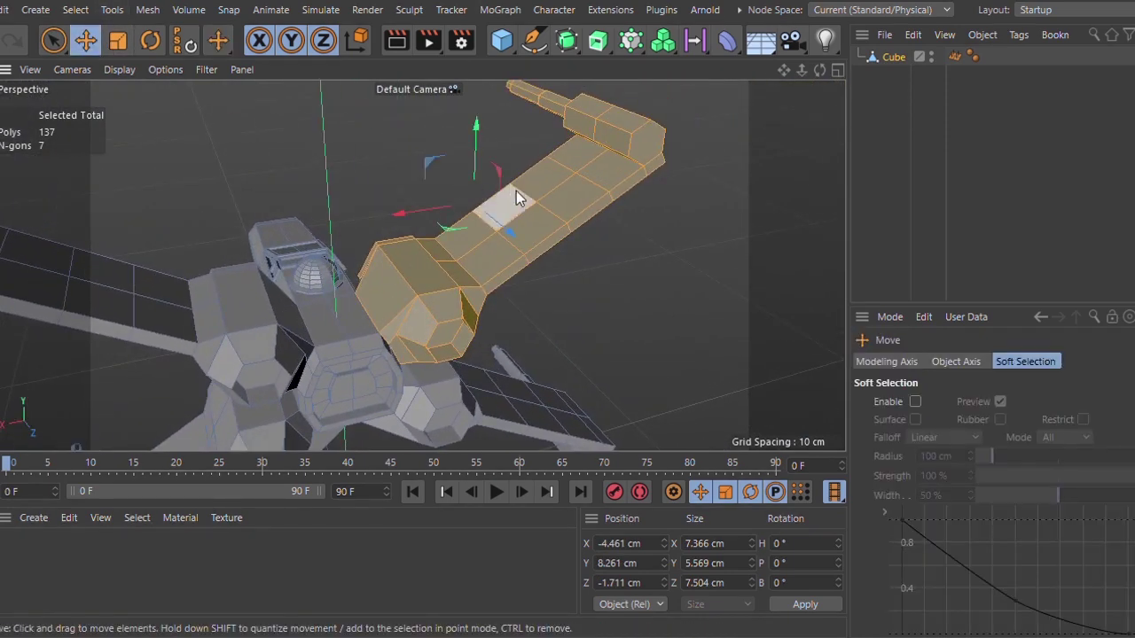
mouse_move(516, 191)
left_mouse_down()
mouse_move(638, 177)
mouse_move(602, 197)
left_mouse_up()
key("u")
Step: Split the arm polygons into Cube.1, delete them from the body, and unhide Cube.1
key("p")
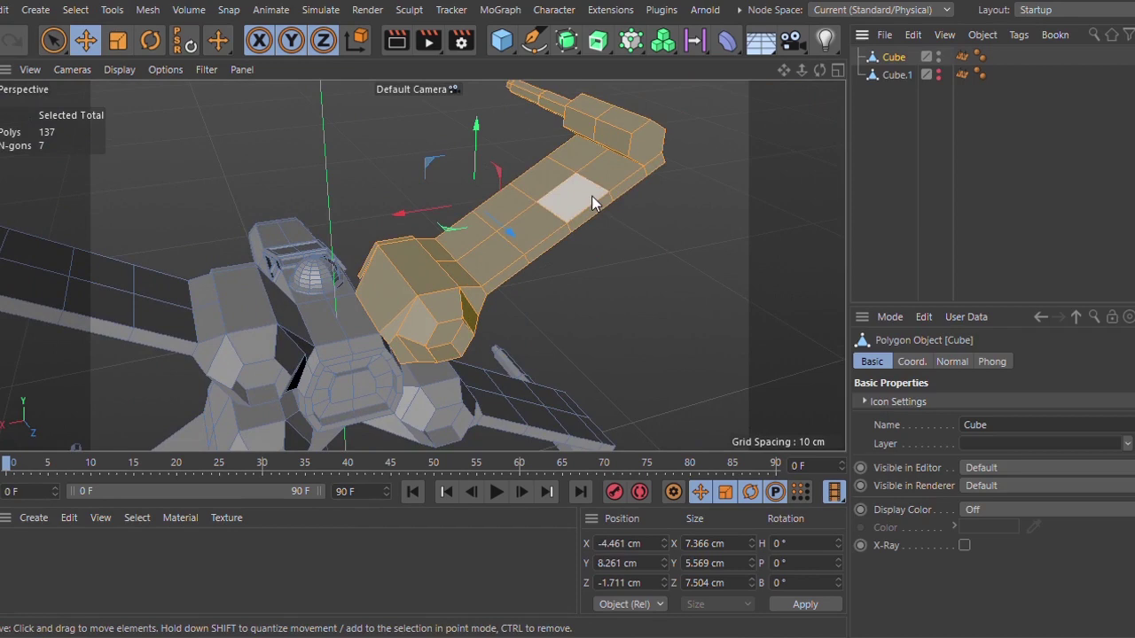
key("Delete")
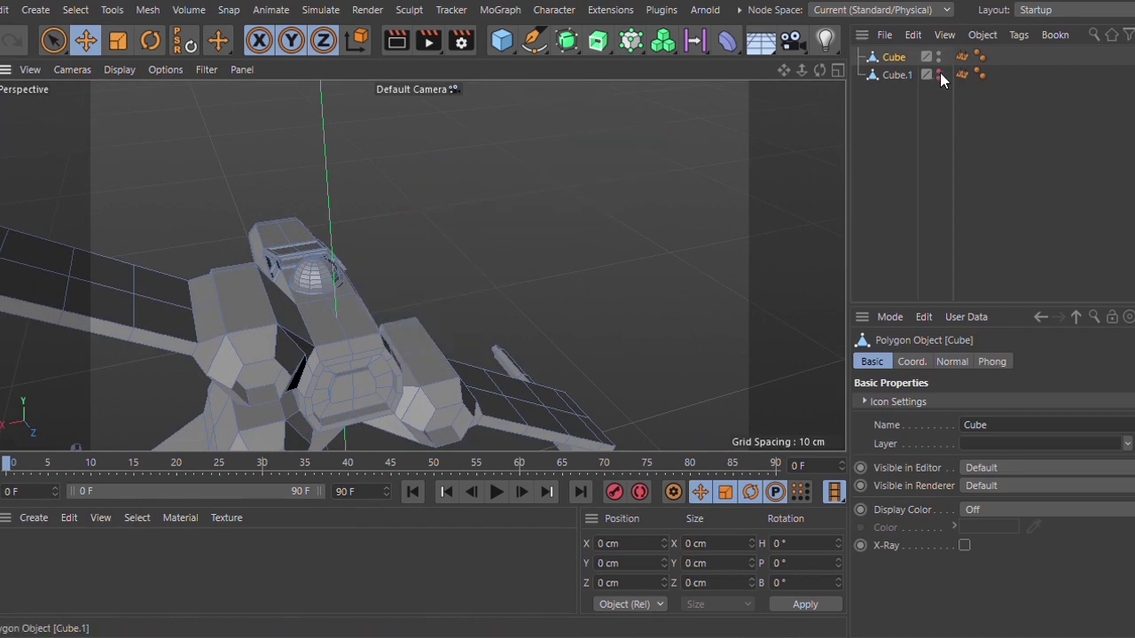
left_click(939, 72)
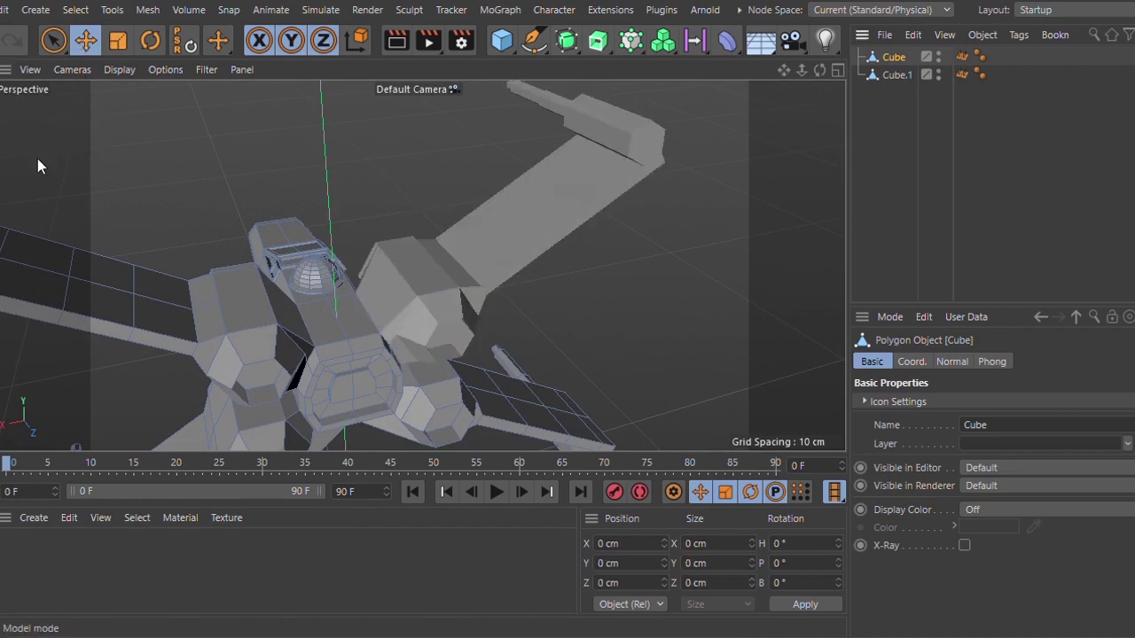
mouse_move(37, 166)
left_mouse_down("alt")
mouse_move(481, 296)
mouse_move(186, 208)
mouse_move(273, 186)
mouse_move(399, 210)
mouse_move(275, 213)
mouse_move(497, 241)
left_mouse_up("alt")
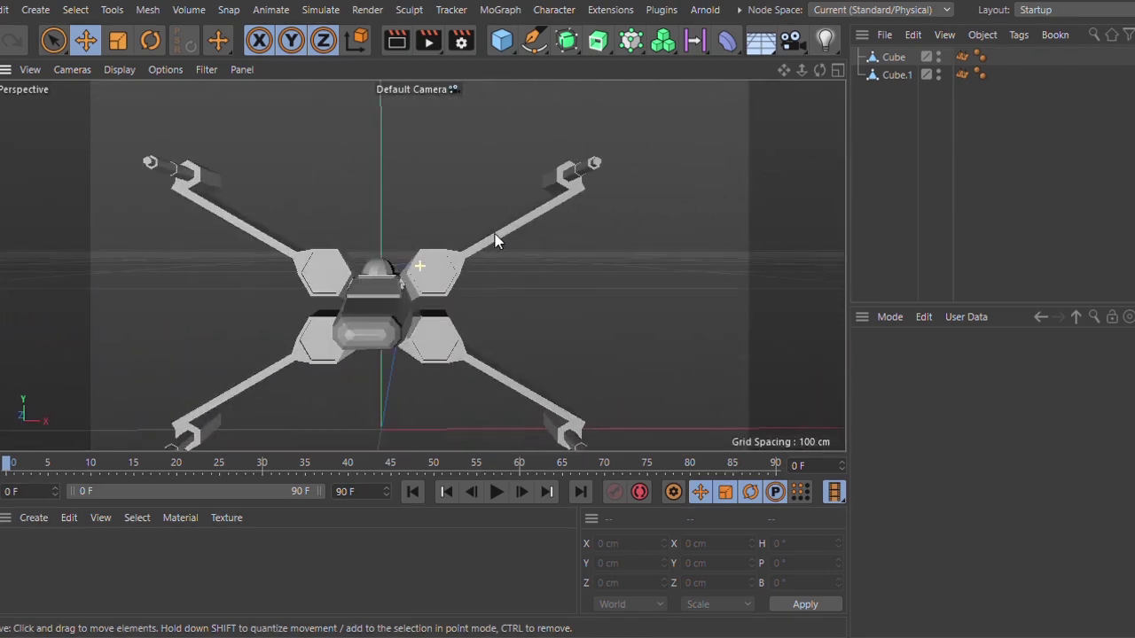
Step: Test-move the separated arm and undo it, then zoom out to a side view of the hull
left_click(328, 263)
left_click_drag(328, 263, 438, 136)
key("ctrl+z")
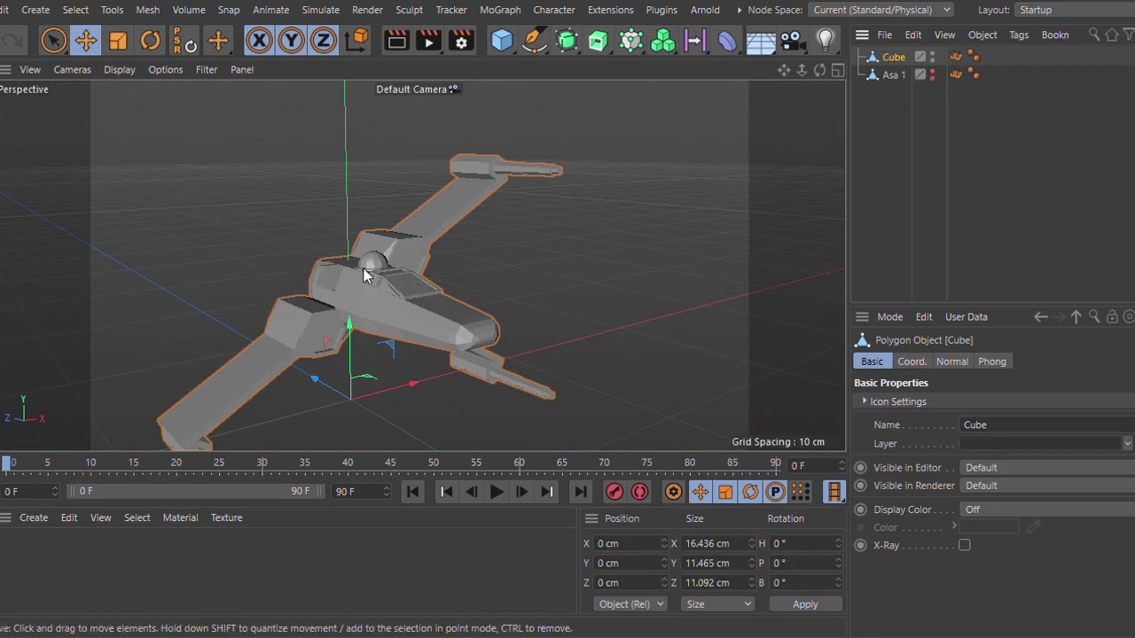
scroll(363, 275, "up", 2)
scroll(334, 268, "up", 5)
scroll(381, 199, "up", 3)
scroll(398, 258, "up", 3)
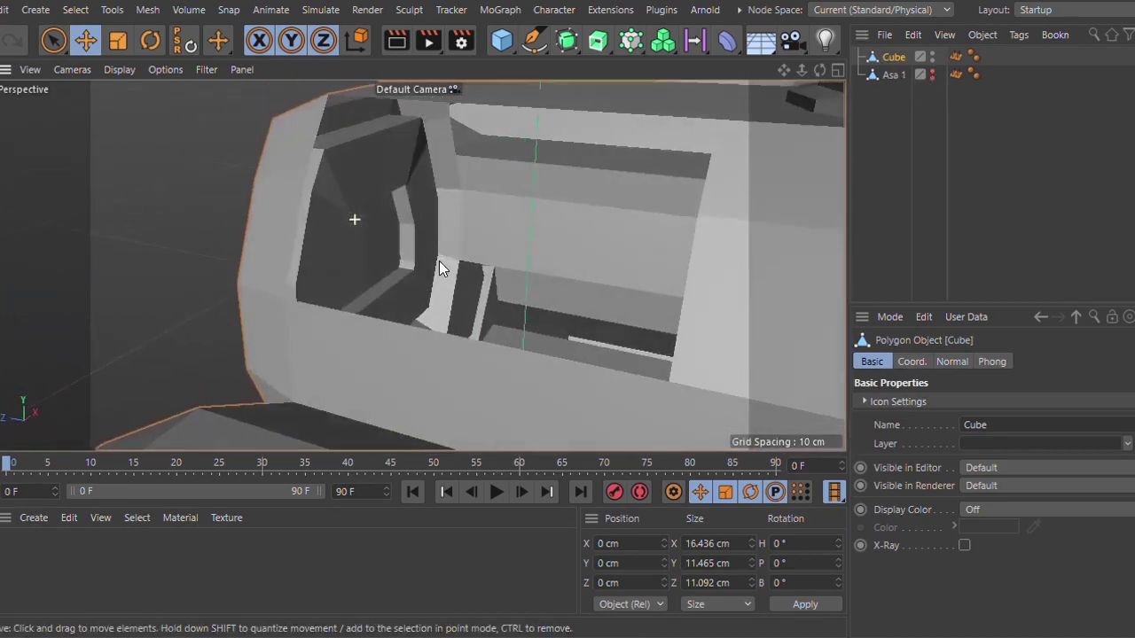
mouse_move(439, 260)
left_mouse_down("alt")
mouse_move(337, 274)
mouse_move(455, 296)
mouse_move(652, 252)
mouse_move(444, 237)
mouse_move(421, 289)
left_mouse_up("alt")
Step: Fill the cockpit-side hole in the hull with Close Polygon Hole (M~D)
left_click(4, 222)
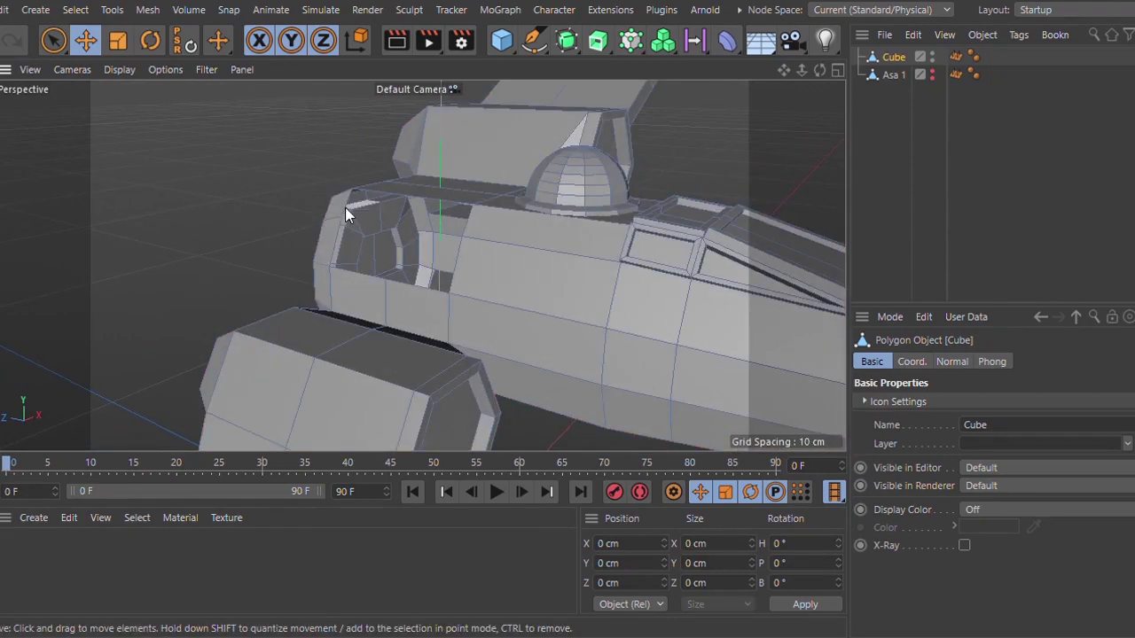
scroll(347, 204, "up", 2)
left_click(349, 198)
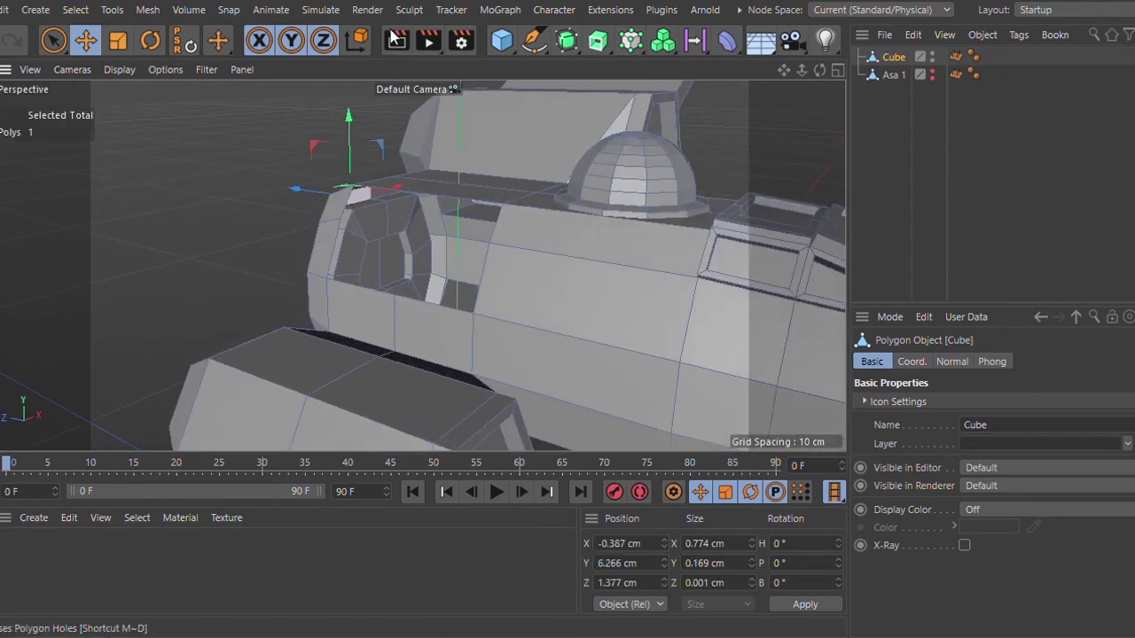
key("m")
key("d")
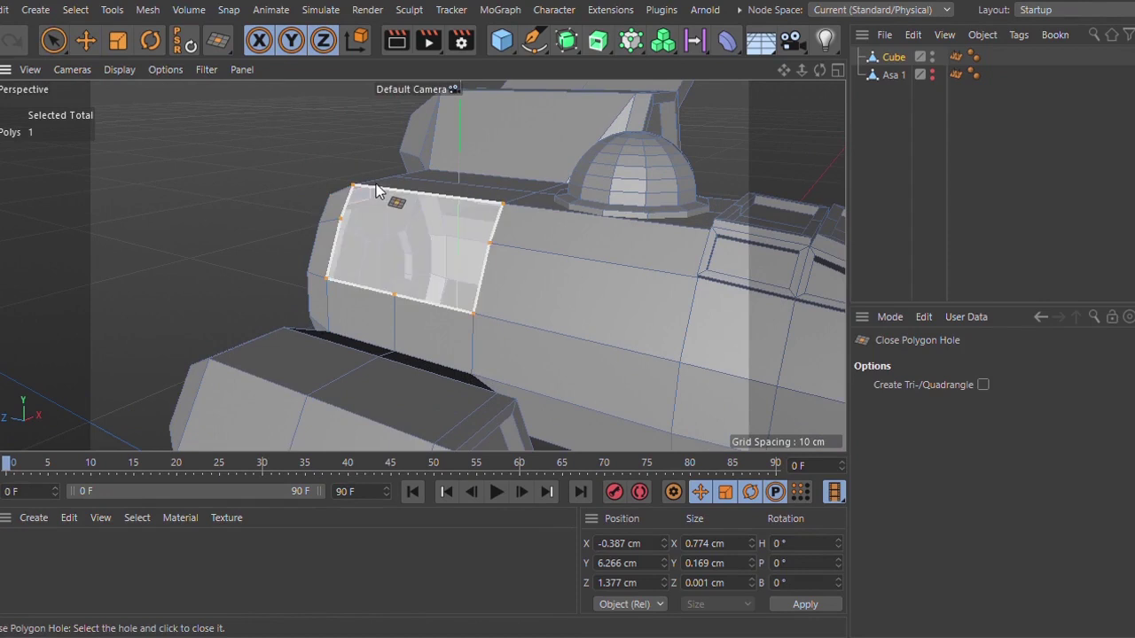
left_click(379, 188)
Step: Begin a Line Cut (K~K) across the hull from its upper-left edge
mouse_move(407, 261)
left_mouse_down("alt")
mouse_move(578, 332)
mouse_move(739, 228)
mouse_move(391, 285)
left_mouse_up("alt")
key("m")
key("k")
left_click(310, 206)
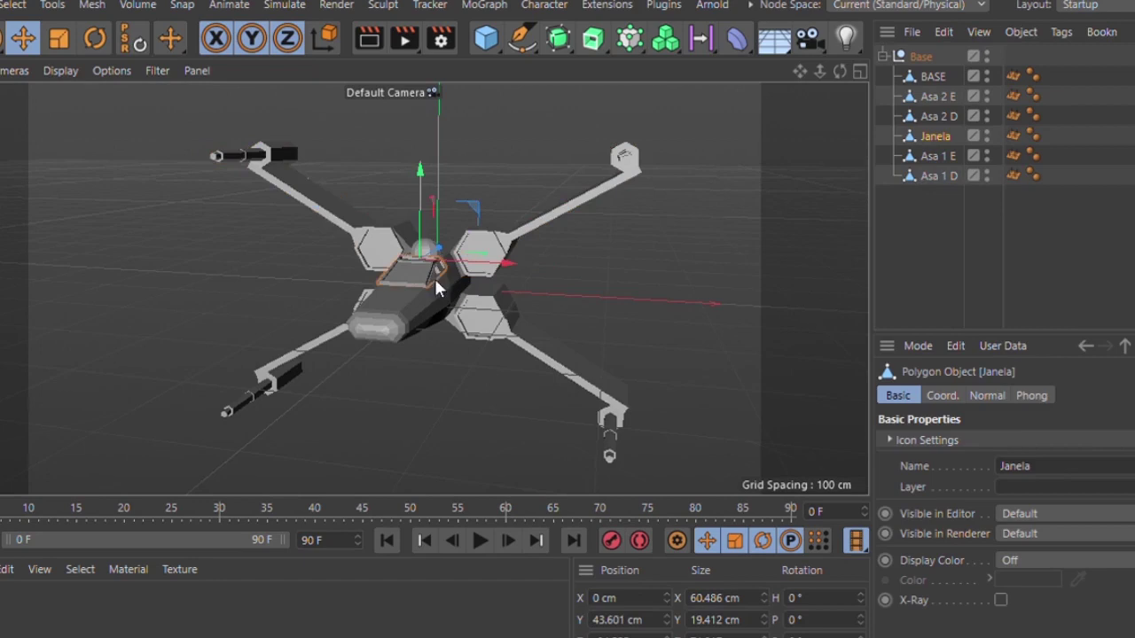
Step: Return to the move tool and select the BASE body of the ship
key("r")
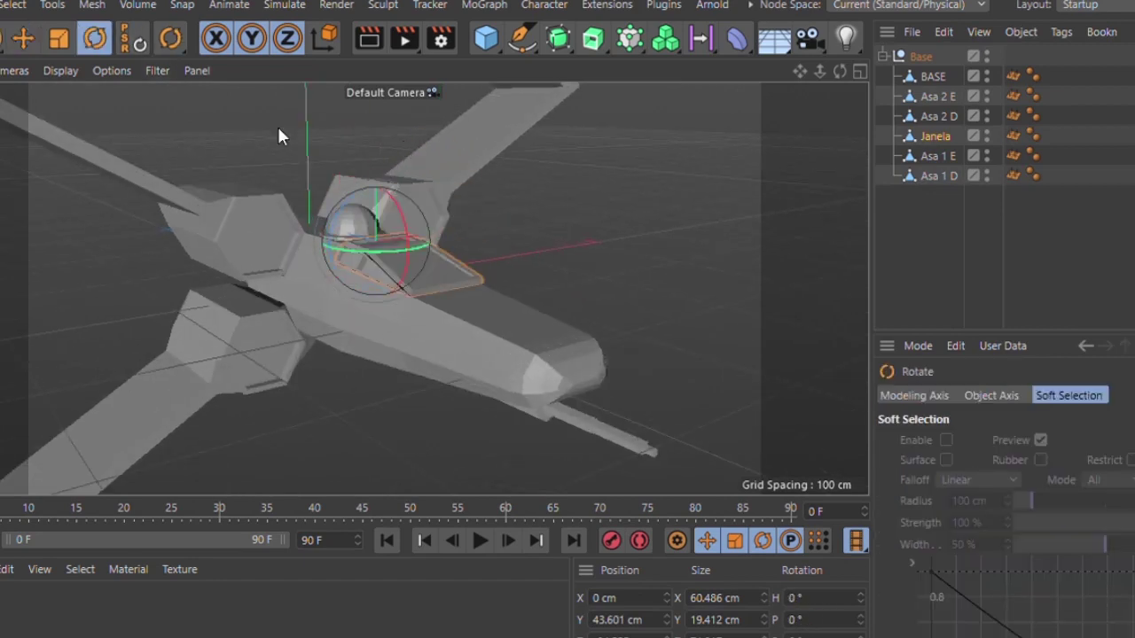
key("e")
left_click(937, 96)
left_click(366, 394)
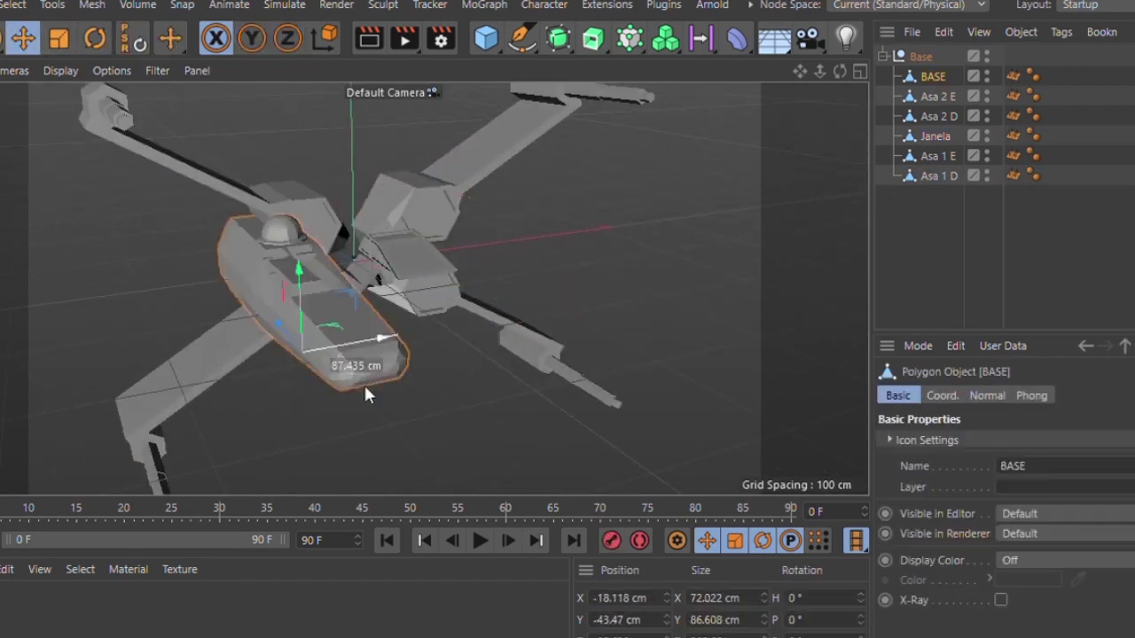
scroll(310, 333, "down", 3)
scroll(296, 334, "down", 3)
Step: Turn on display colour for Asa 1 E and Asa 1 D and set it to dark red
left_click(881, 174)
left_click(934, 156)
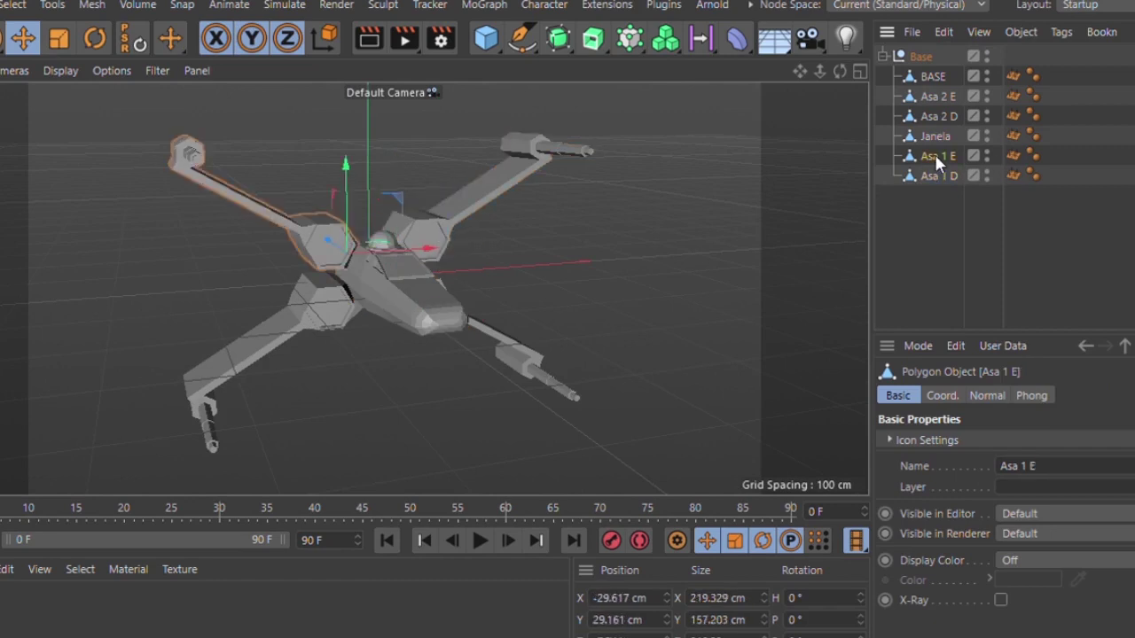
left_click(942, 169, "ctrl")
left_click(1019, 560)
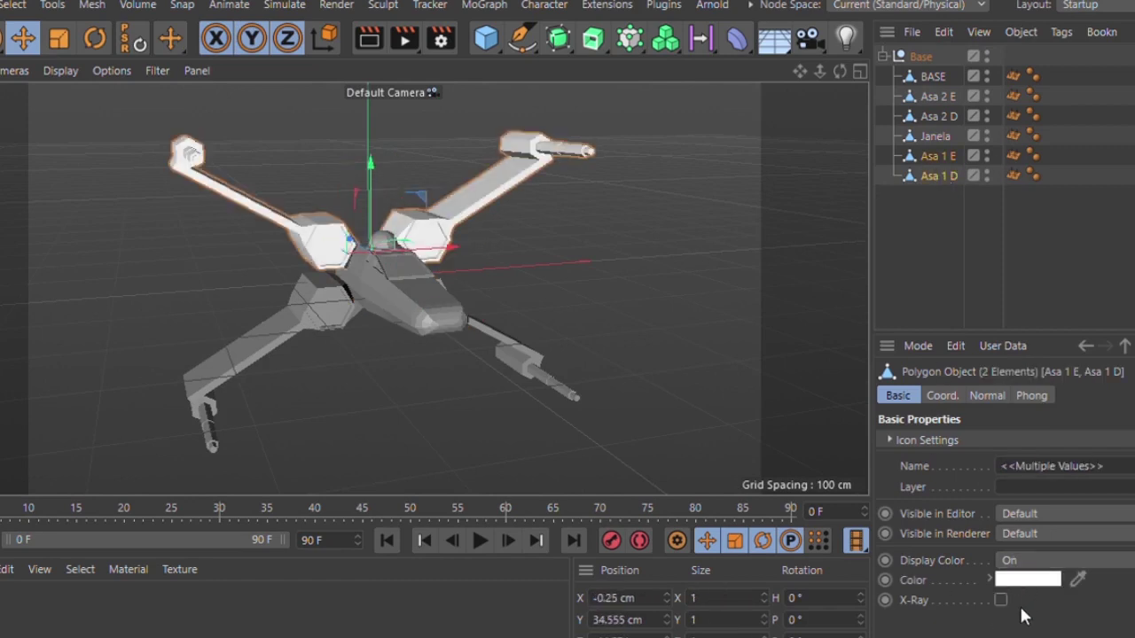
left_click(727, 444)
left_click_drag(532, 355, 440, 289, "alt")
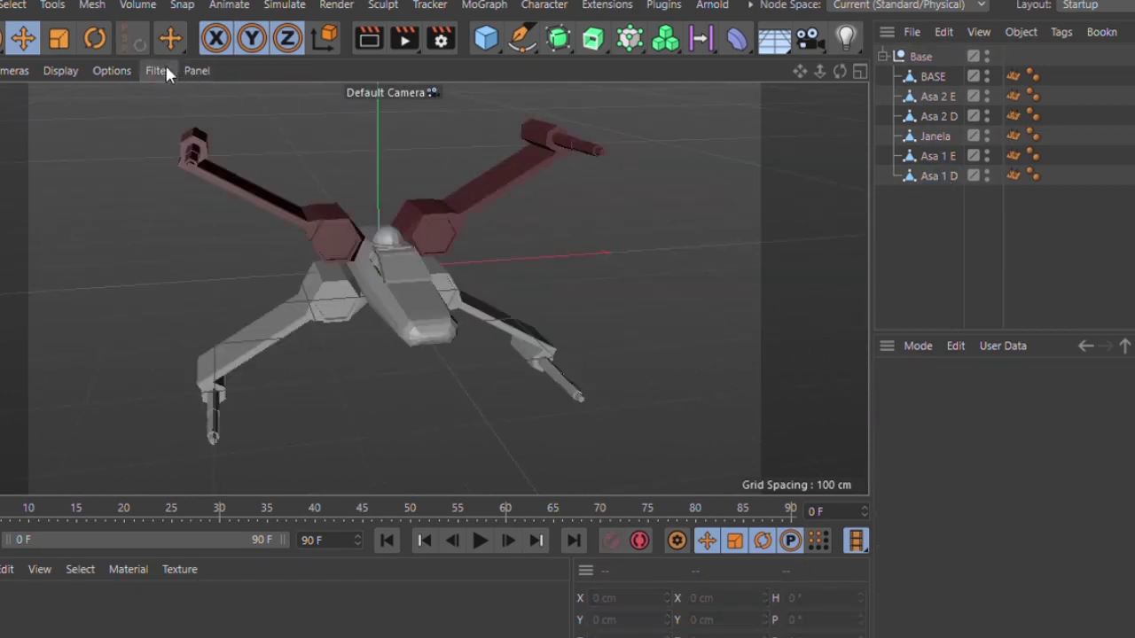
left_click_drag(334, 297, 408, 266, "alt")
Step: Select the CONTROL null under Base and add a new user data parameter to it
left_click(921, 56)
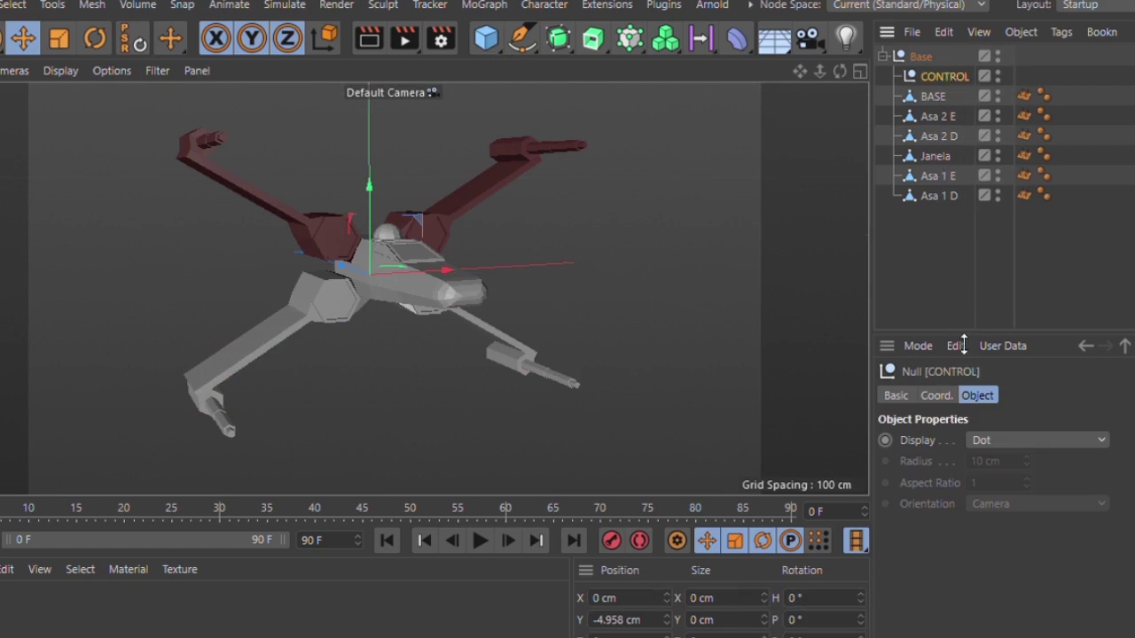
left_click(936, 396)
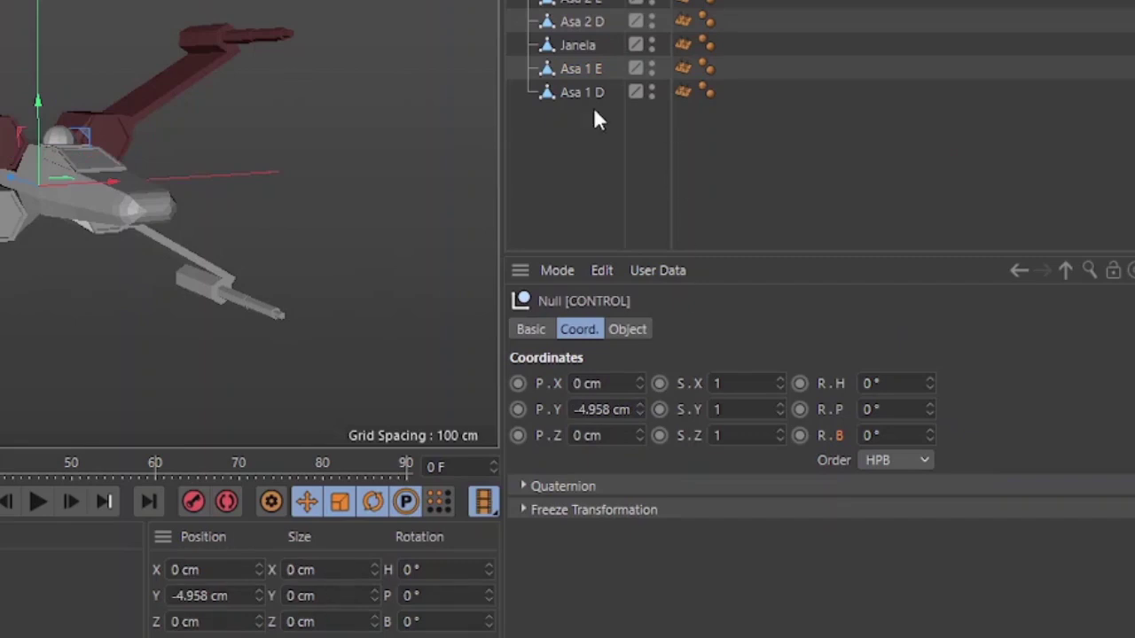
left_click(628, 330)
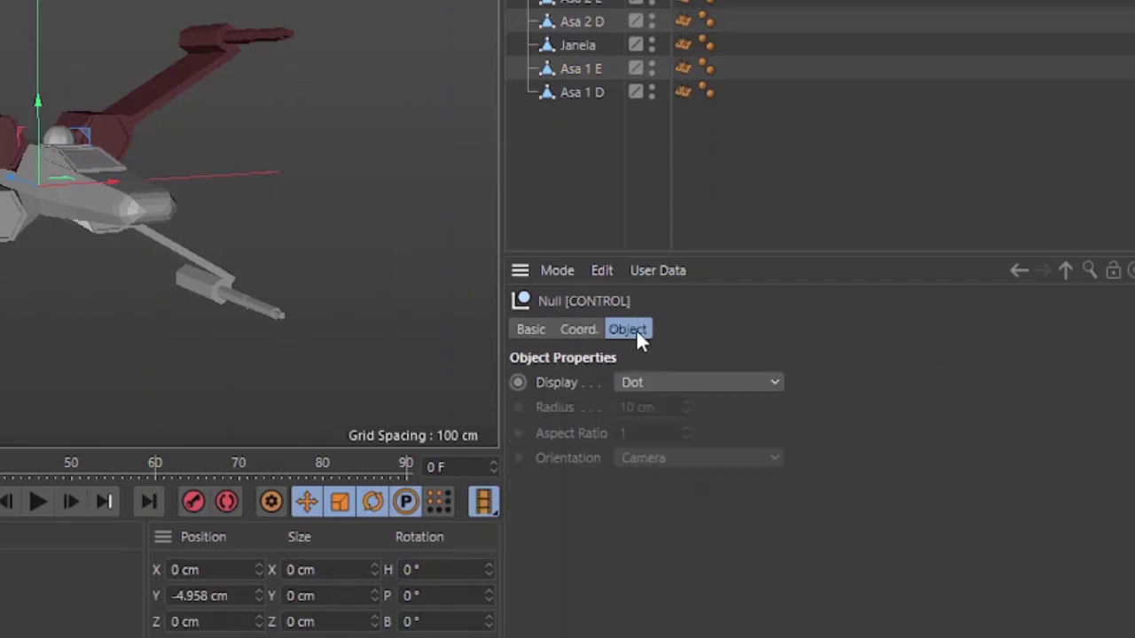
left_click(665, 274)
left_click(678, 300)
type("Control UP")
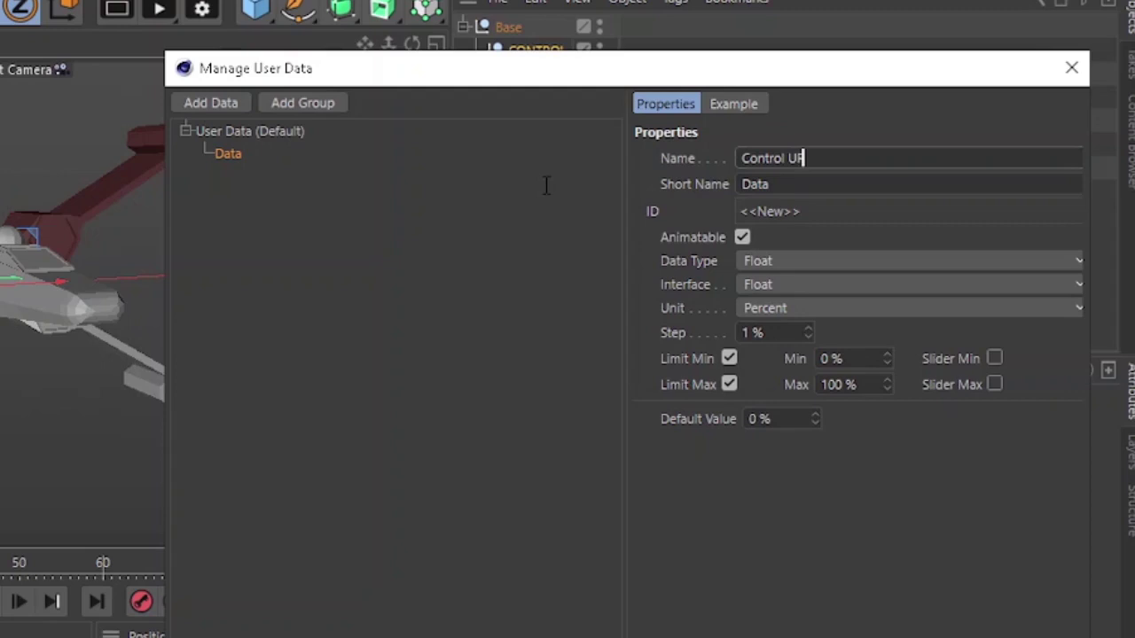
Step: Make Control UP a float slider parameter with a 50% default
key("Tab")
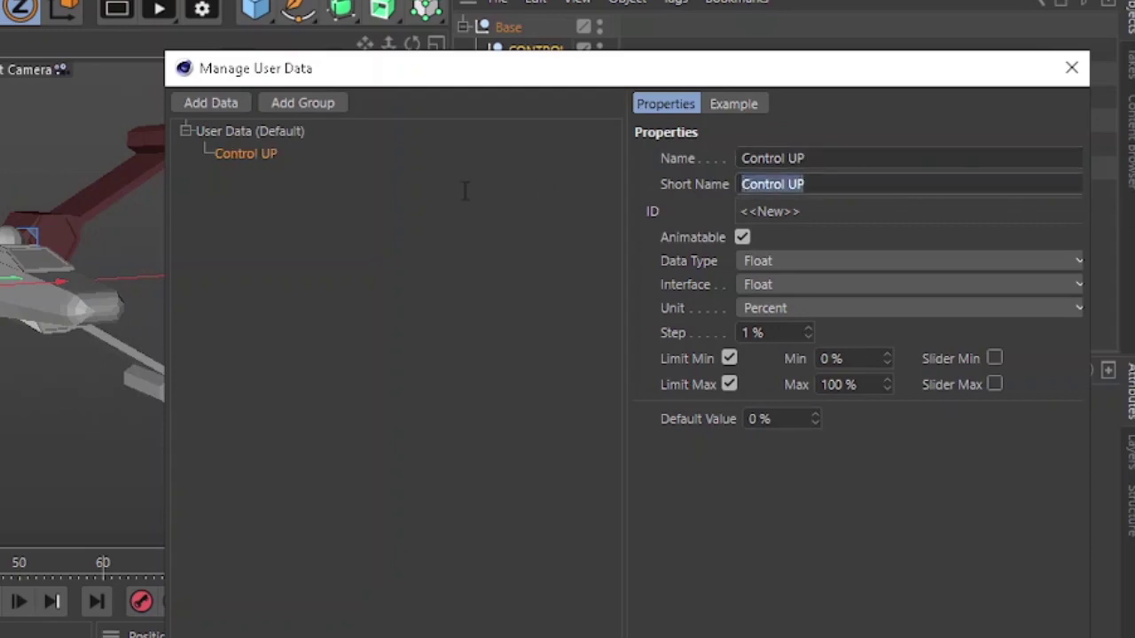
type("IF")
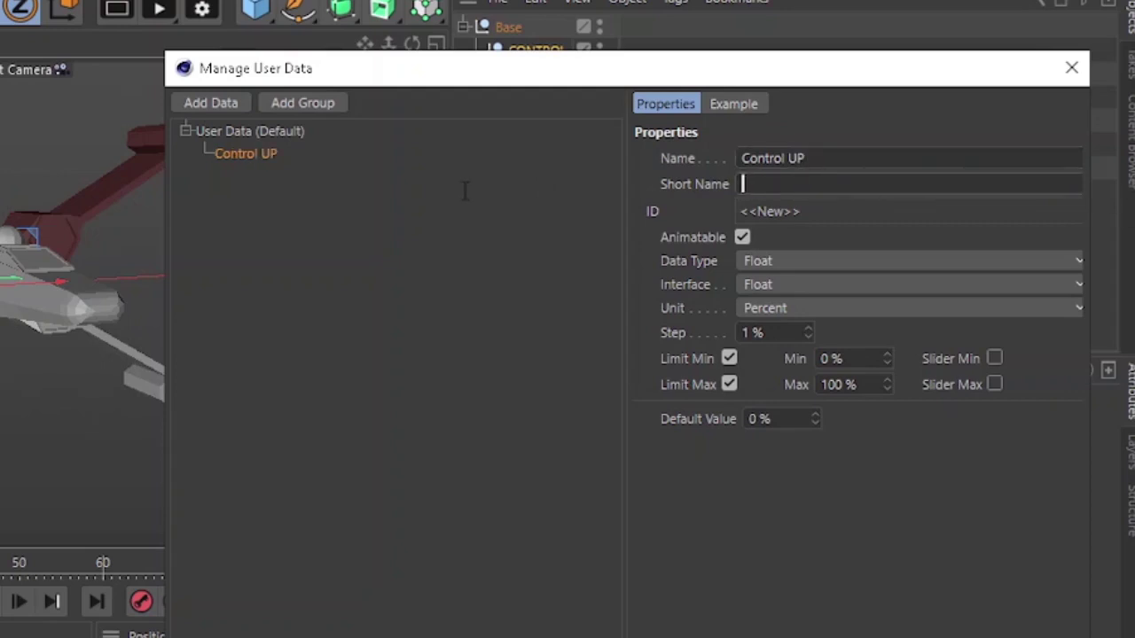
type("UP")
left_click(789, 282)
left_click(797, 359)
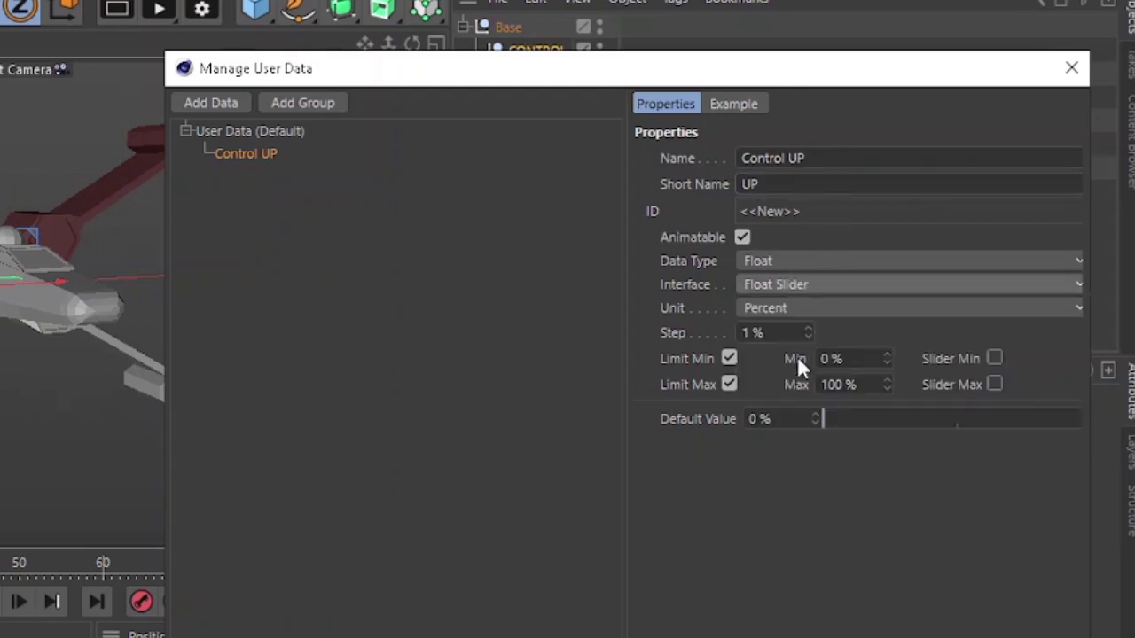
left_click(805, 421)
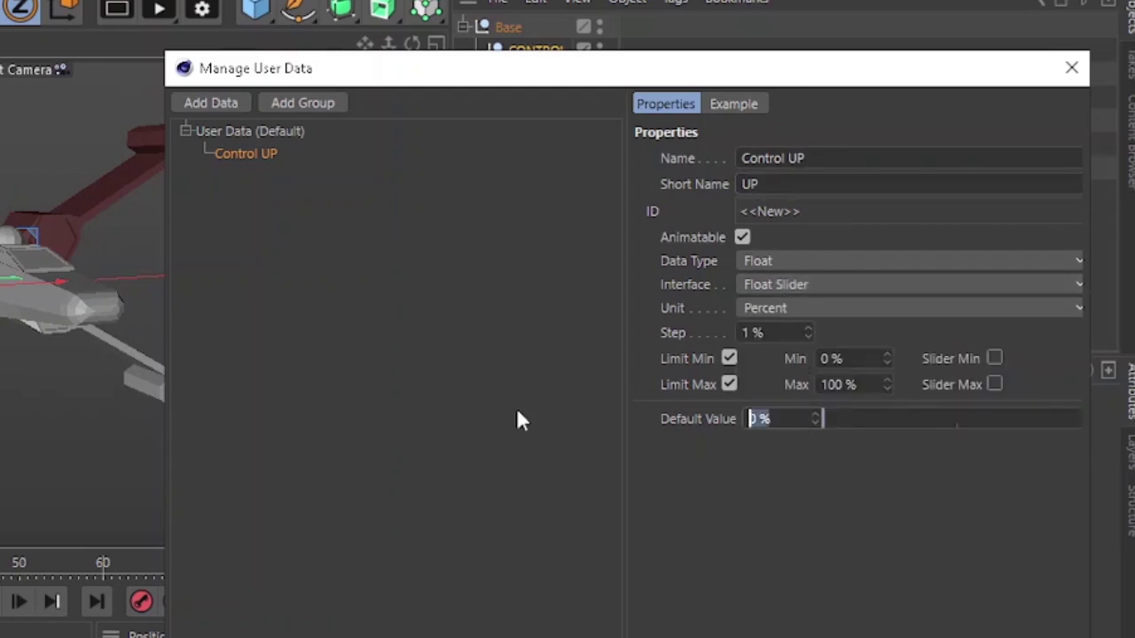
type("50")
key("Return")
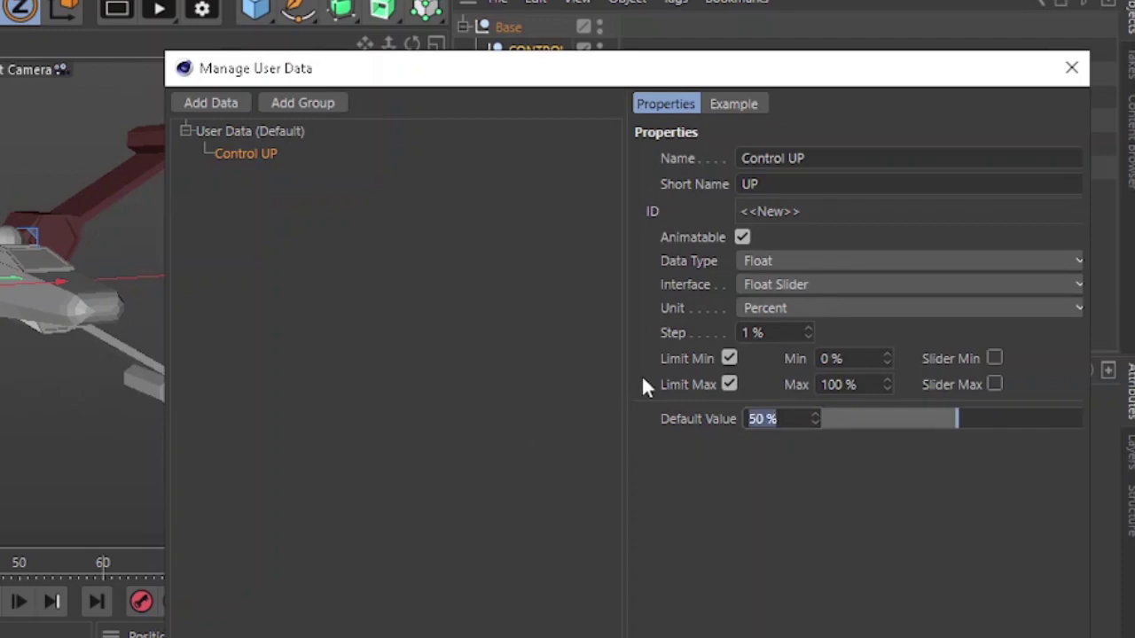
Step: Duplicate it as Control DOWN and apply both parameters
left_click_drag(246, 154, 253, 173, "ctrl")
type("DOWN")
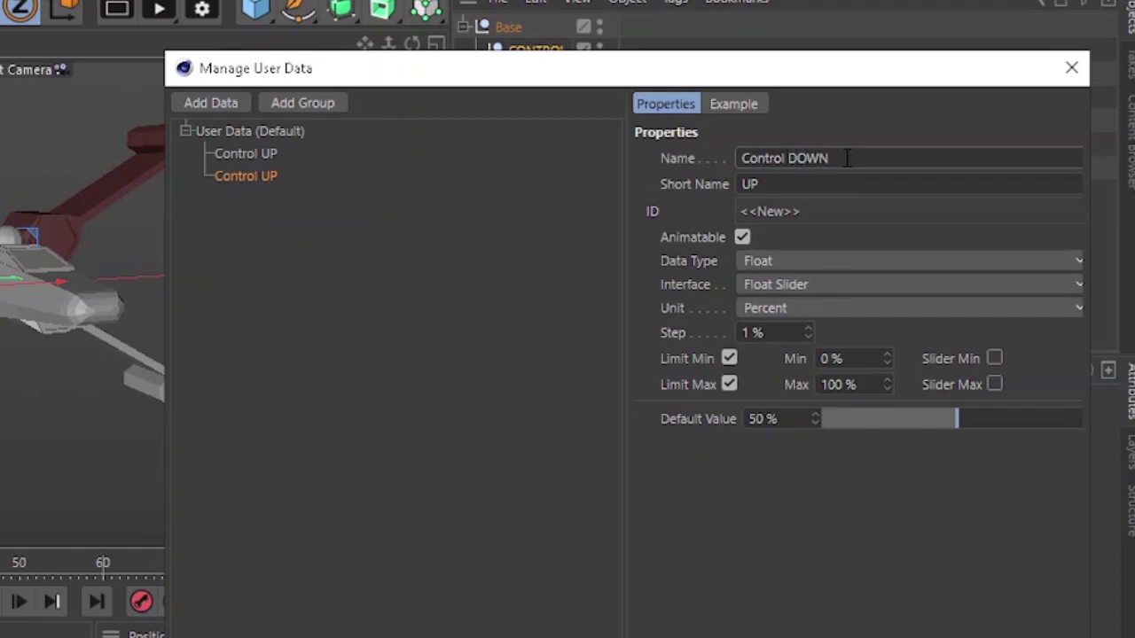
key("Tab")
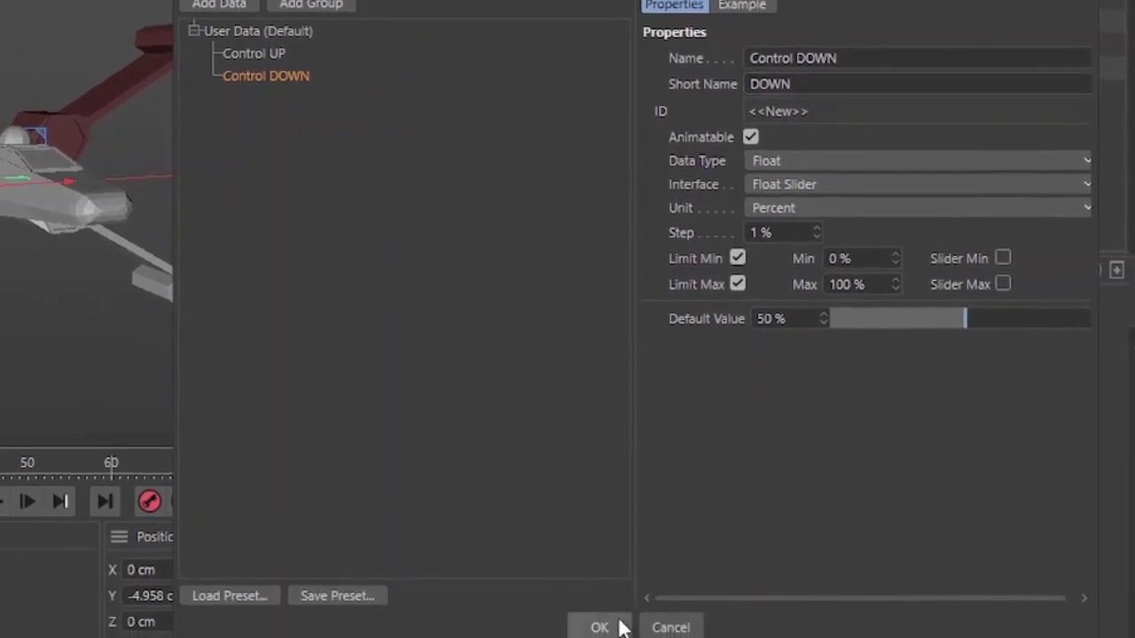
left_click(612, 626)
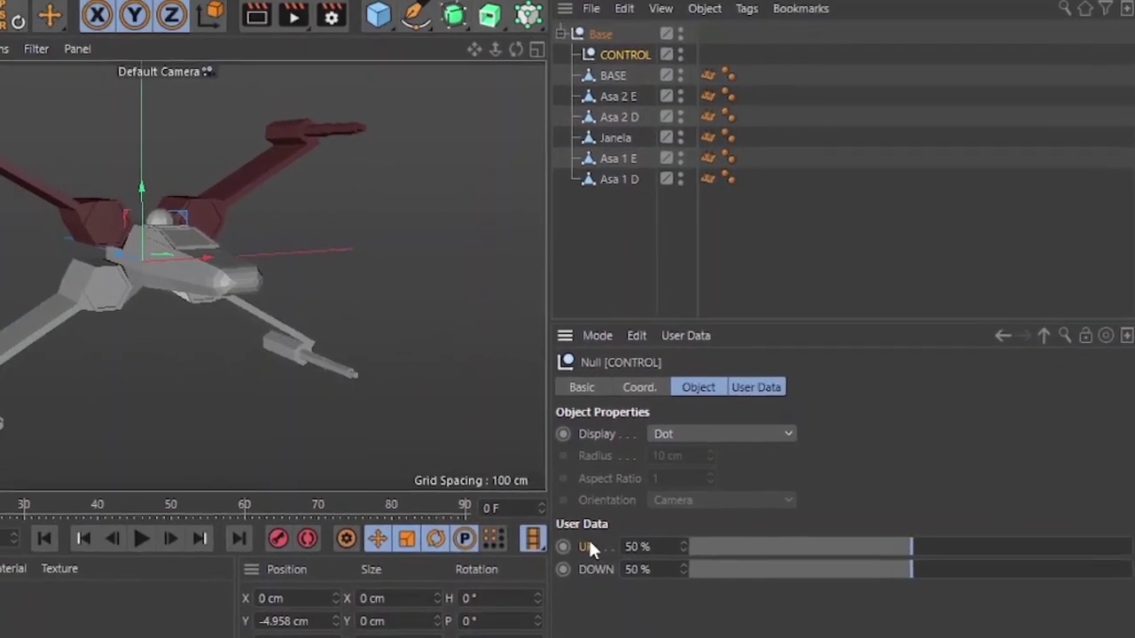
Step: Select the upper wings and test tilting Asa 1 D along its bank rotation axis
left_click(619, 580)
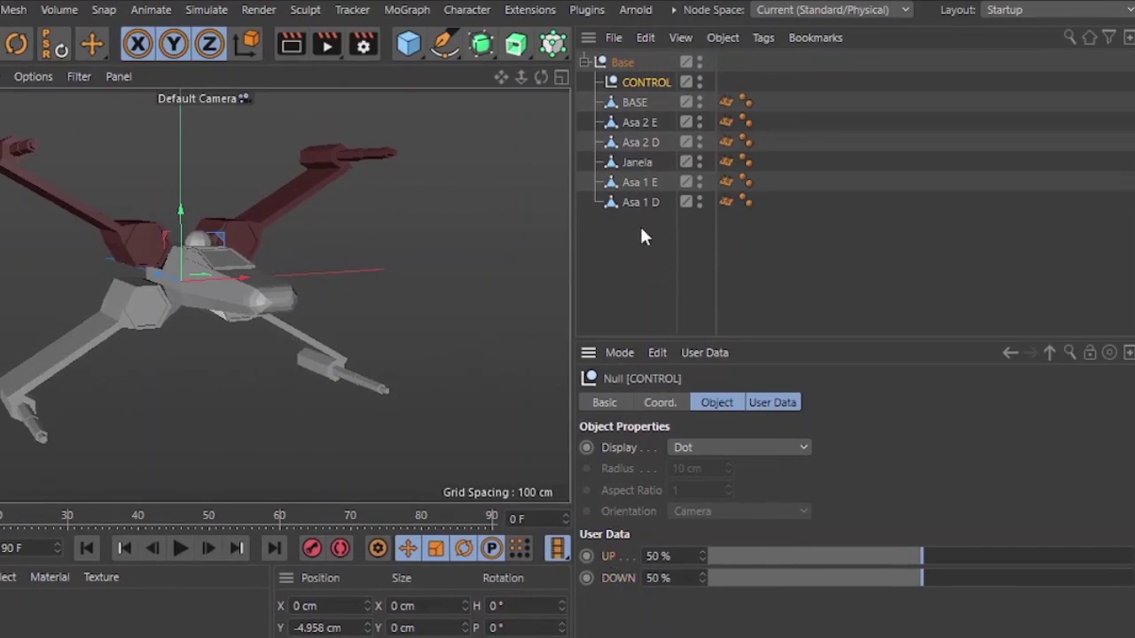
left_click(641, 182)
left_click(634, 199)
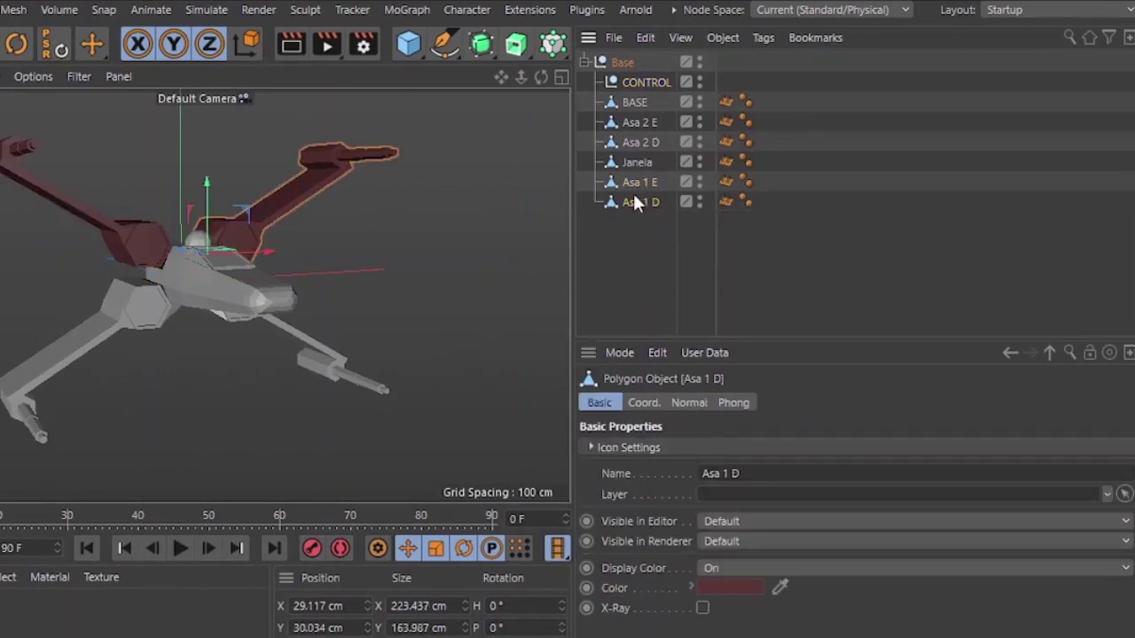
left_click(644, 402)
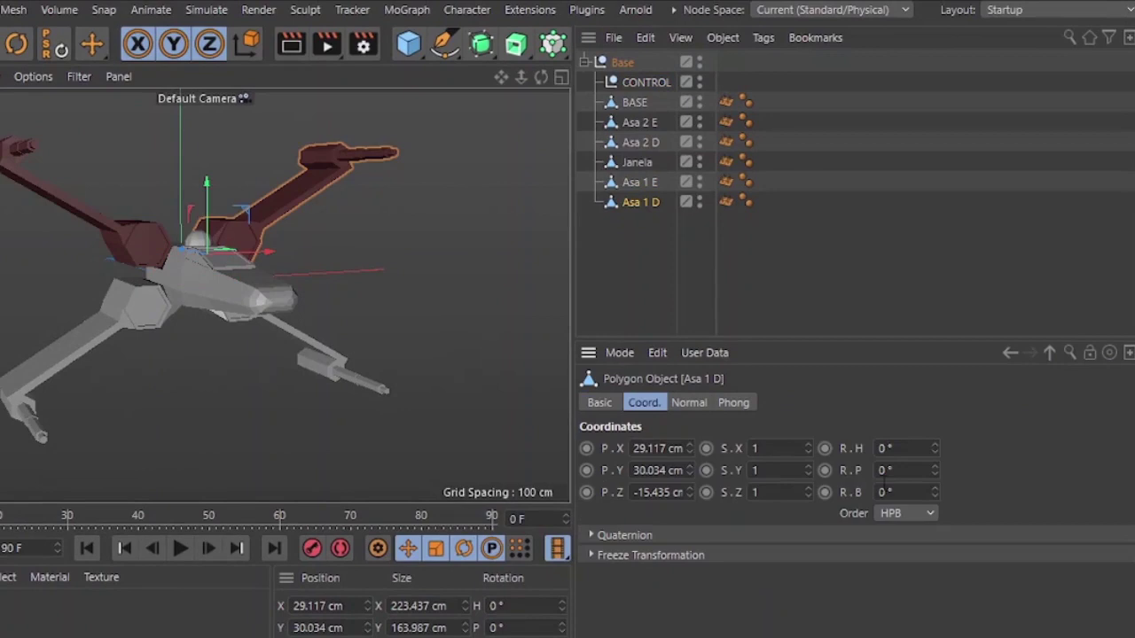
left_click_drag(931, 492, 934, 492)
left_click_drag(258, 296, 249, 311, "alt")
right_click(852, 472)
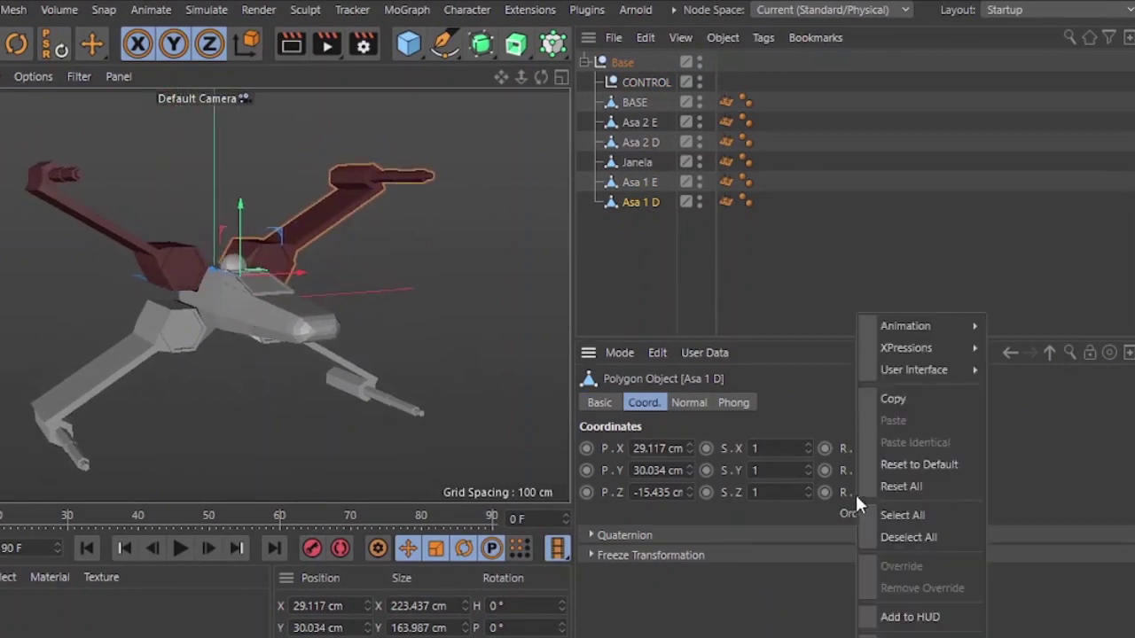
left_click(630, 82)
Step: Set CONTROL's UP slider as the XPresso driver
left_click(638, 80)
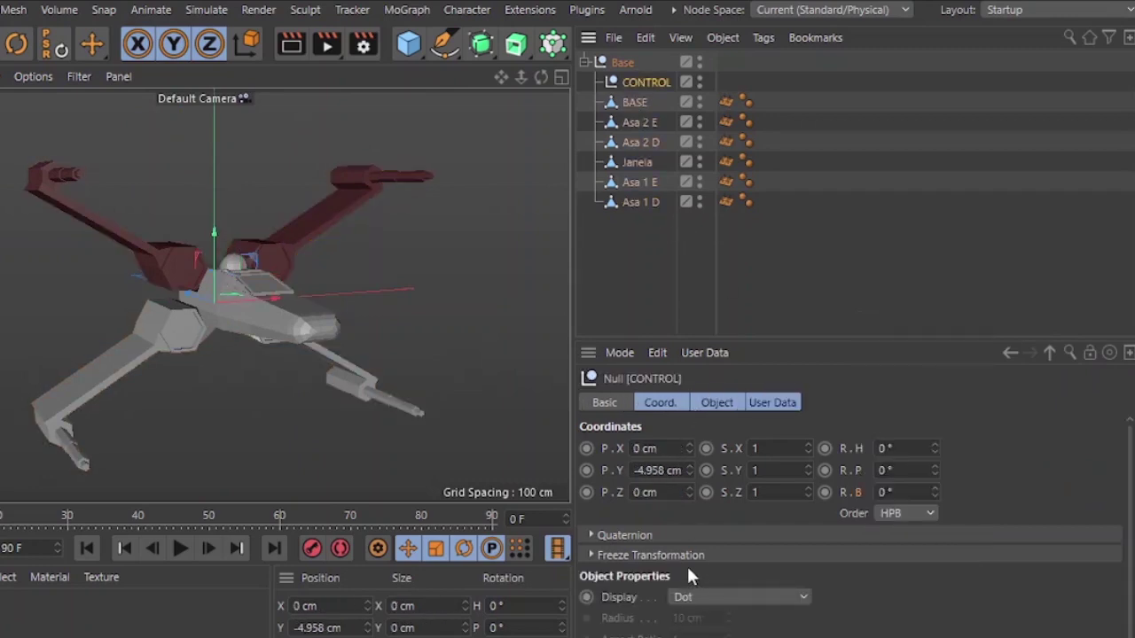
left_click(780, 404)
right_click(613, 449)
mouse_move(664, 348)
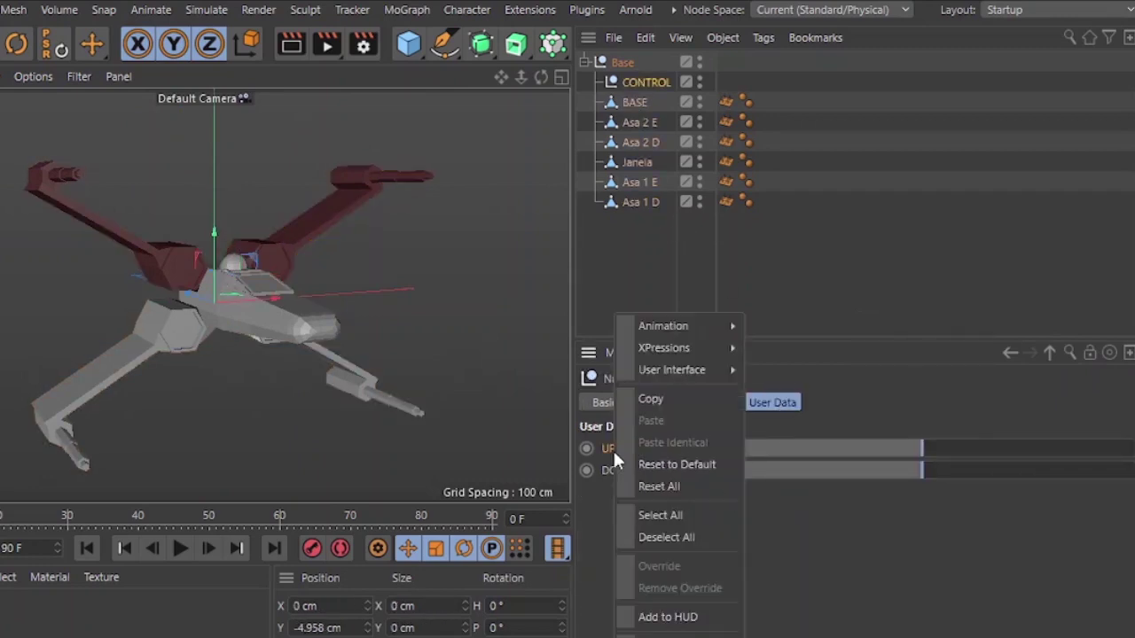
left_click(792, 350)
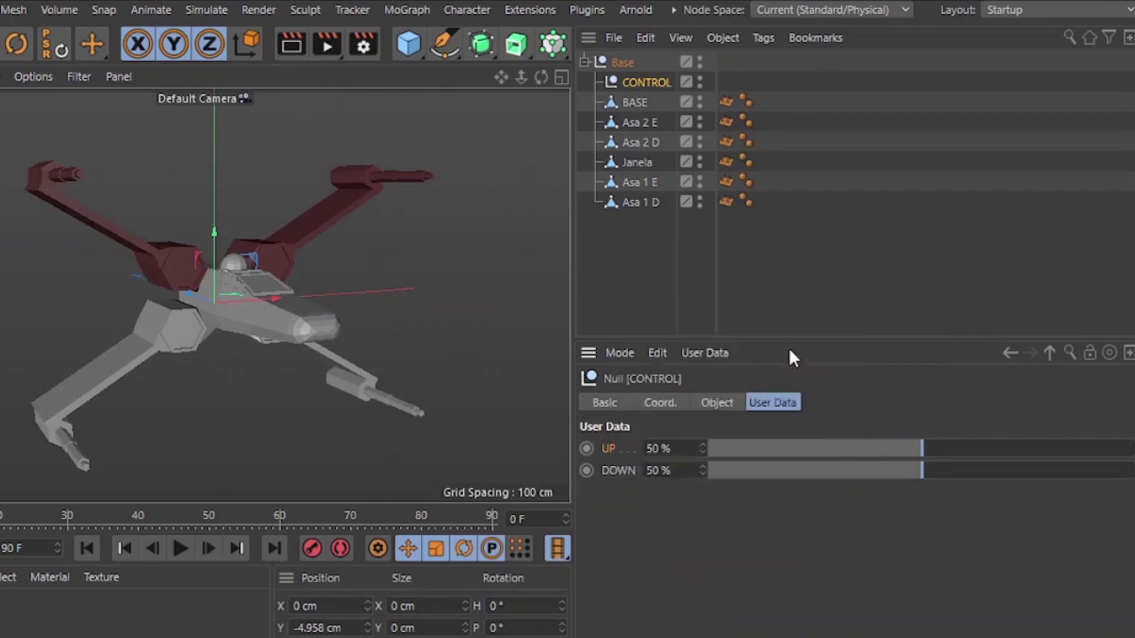
Step: Set the bank rotations of Asa 1 E and Asa 1 D as driven by UP
left_click(653, 180)
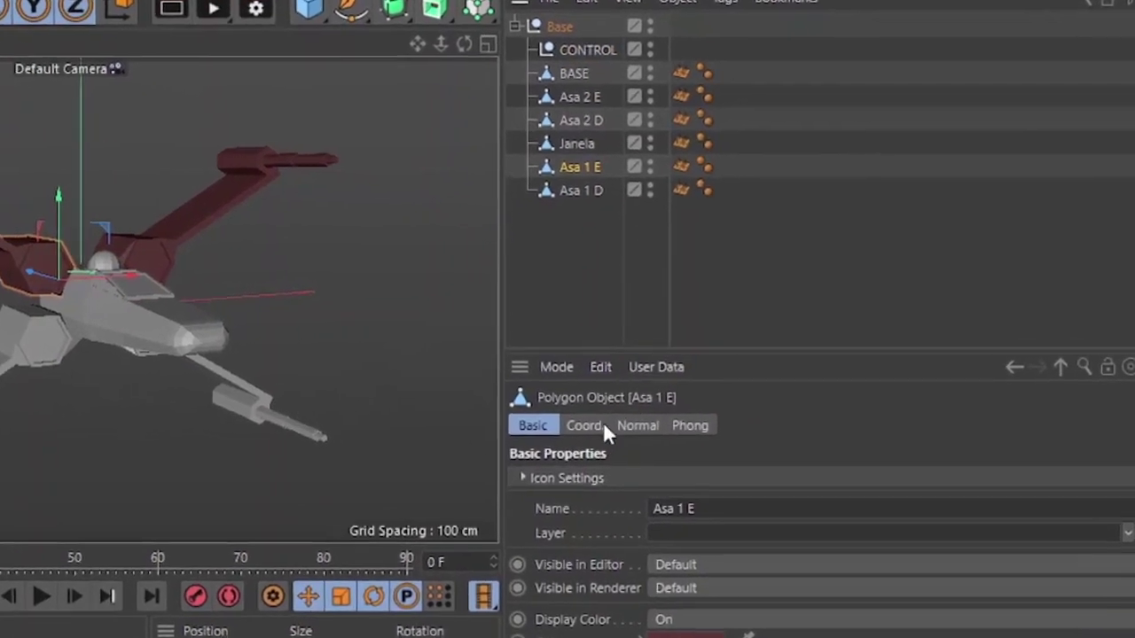
left_click(650, 406)
right_click(838, 547)
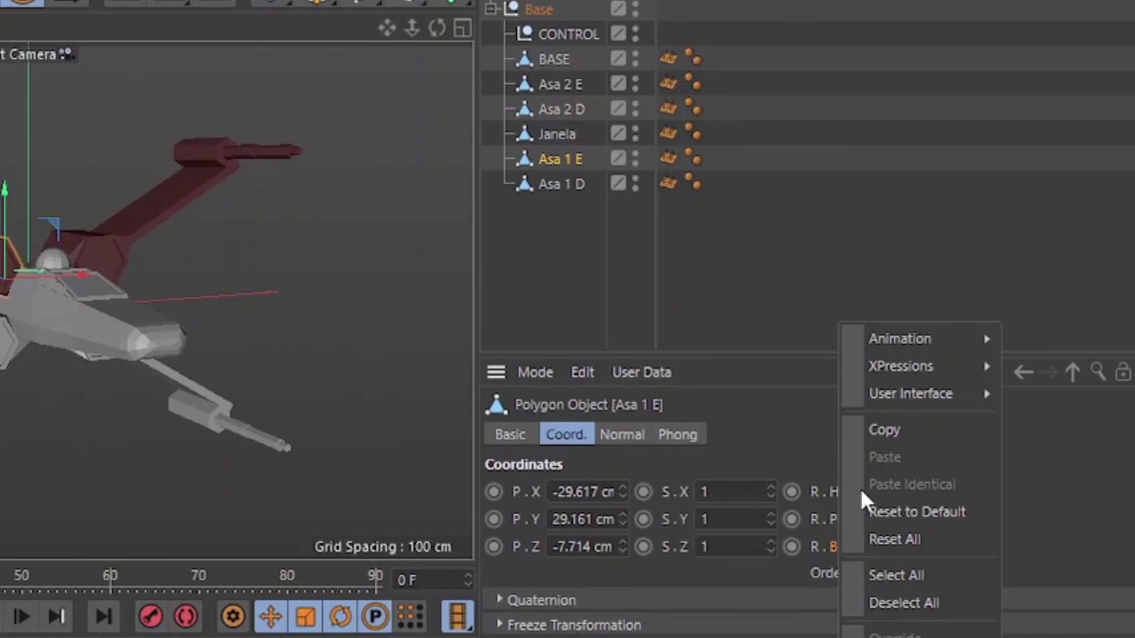
mouse_move(901, 367)
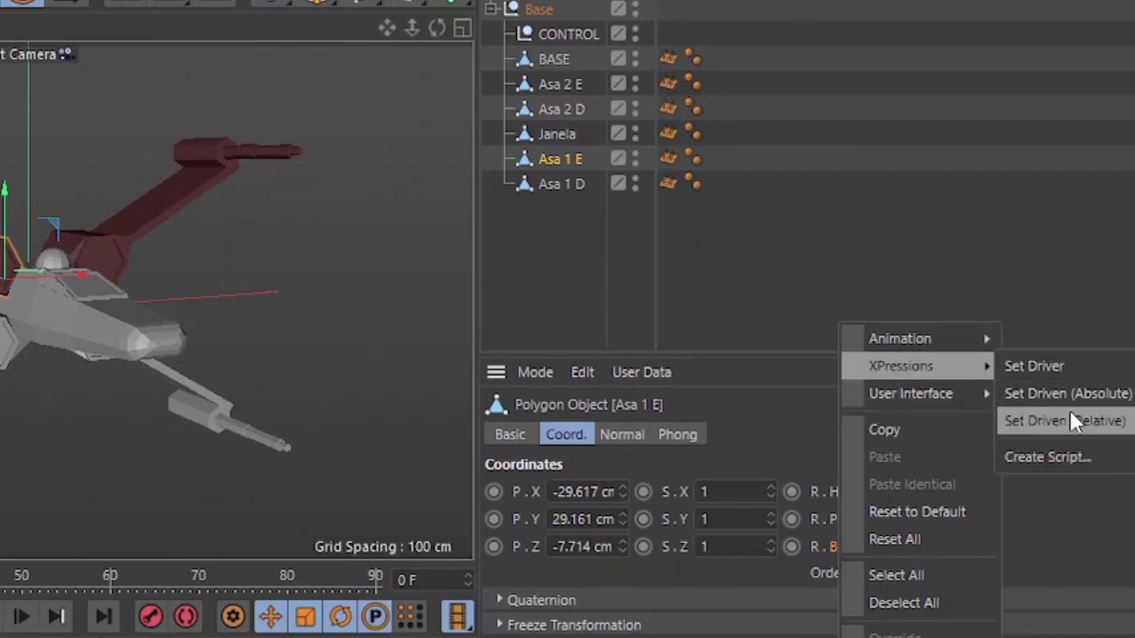
left_click(1074, 418)
left_click(537, 188)
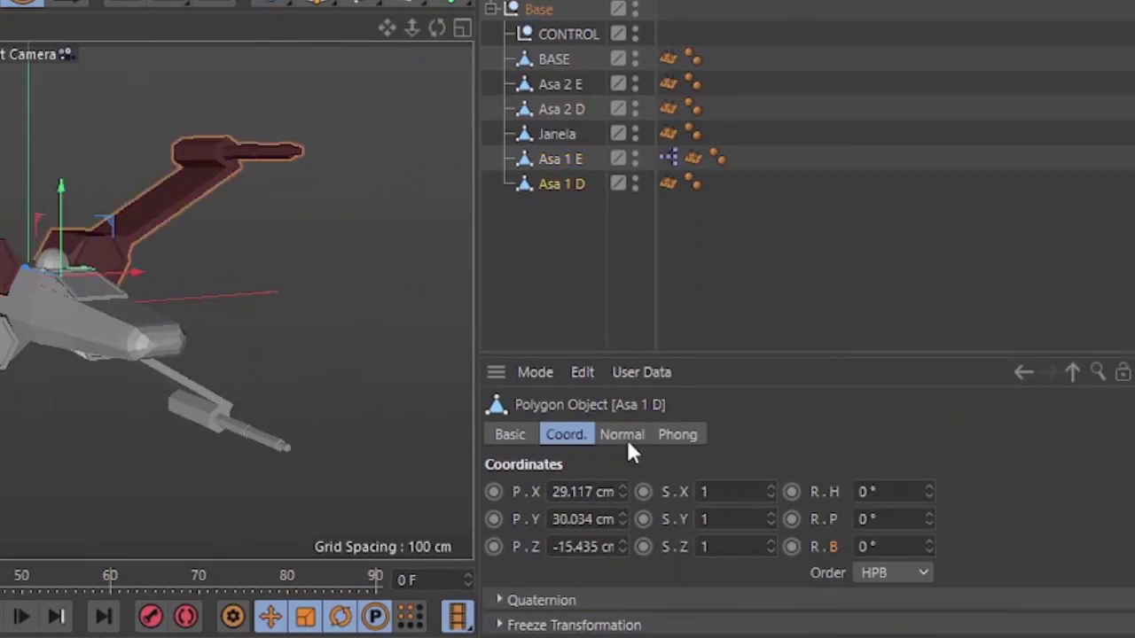
right_click(832, 547)
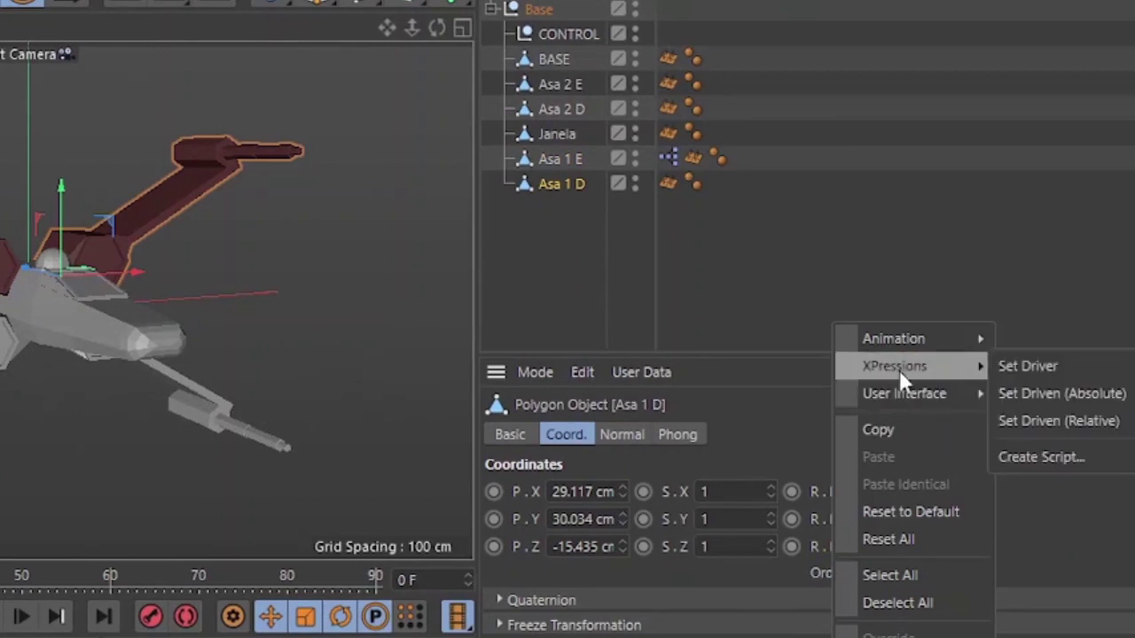
left_click(1064, 420)
left_click(566, 33)
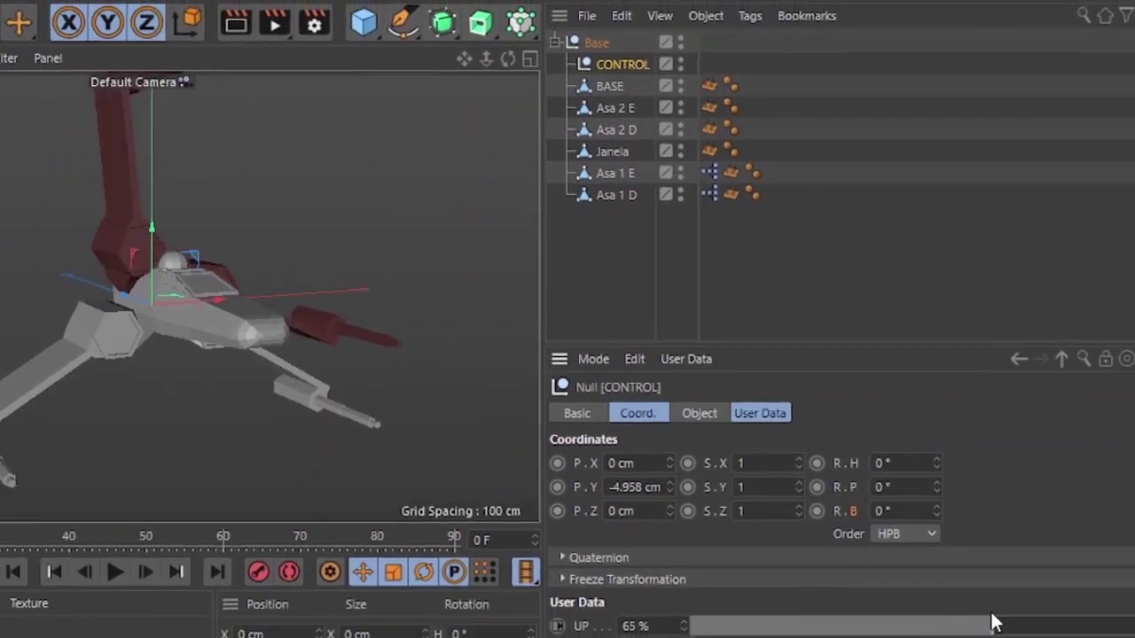
Step: Scrub UP to test the wings, try rotating Asa 1 E and undo, then open its XPresso tag
mouse_move(835, 596)
left_mouse_down()
mouse_move(973, 596)
mouse_move(849, 582)
left_mouse_up()
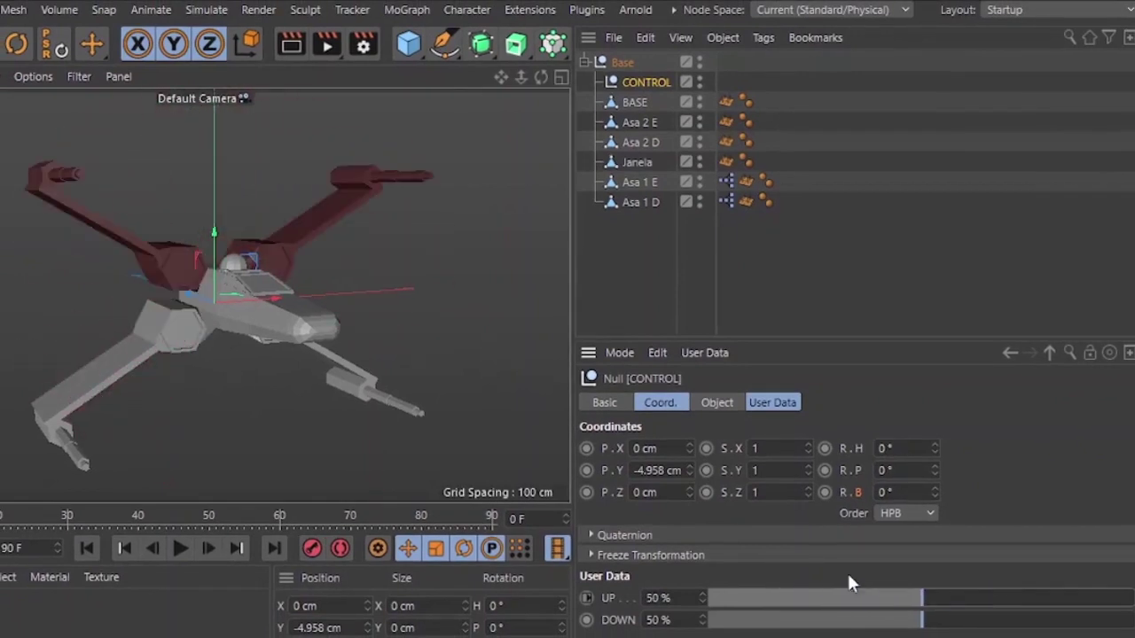
left_click(181, 261)
left_click(16, 45)
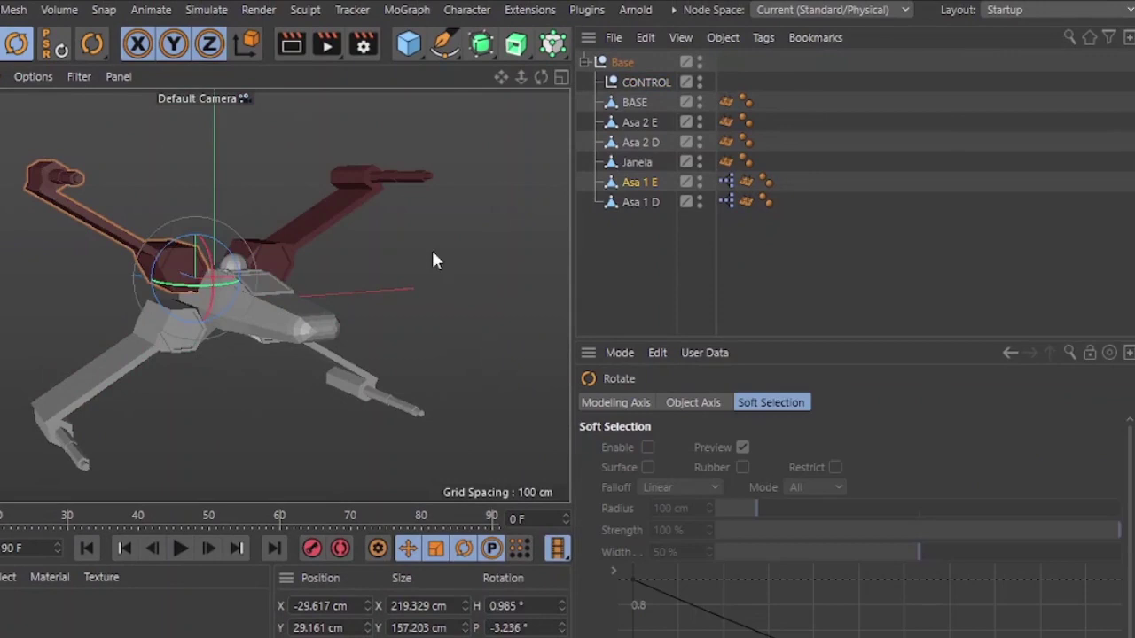
left_click_drag(434, 256, 304, 266)
key("ctrl+z")
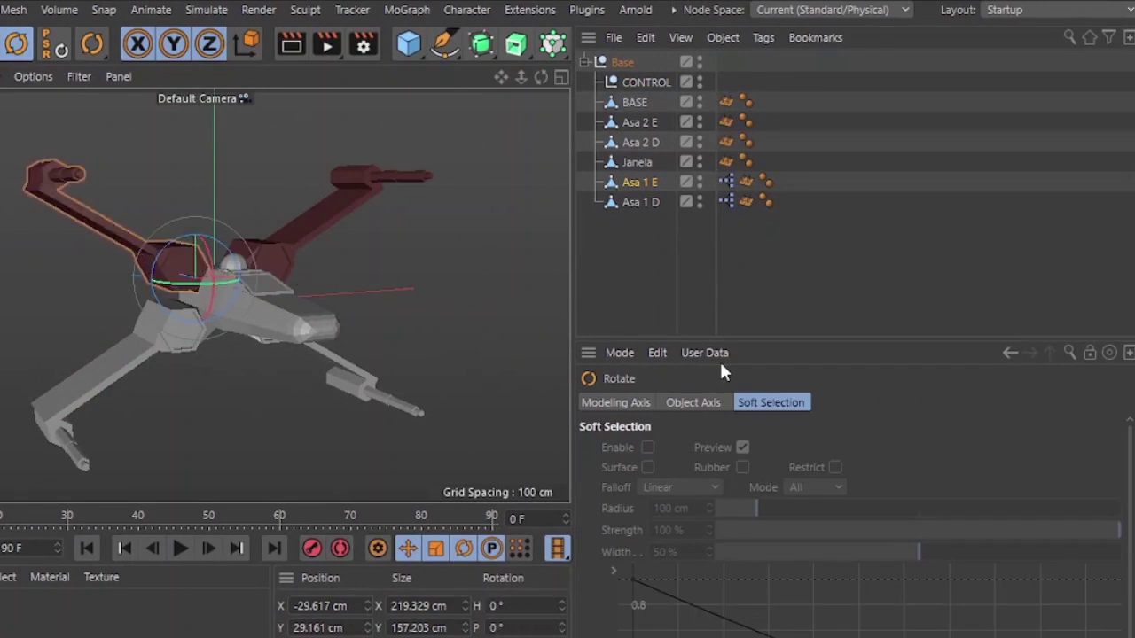
double_click(727, 183)
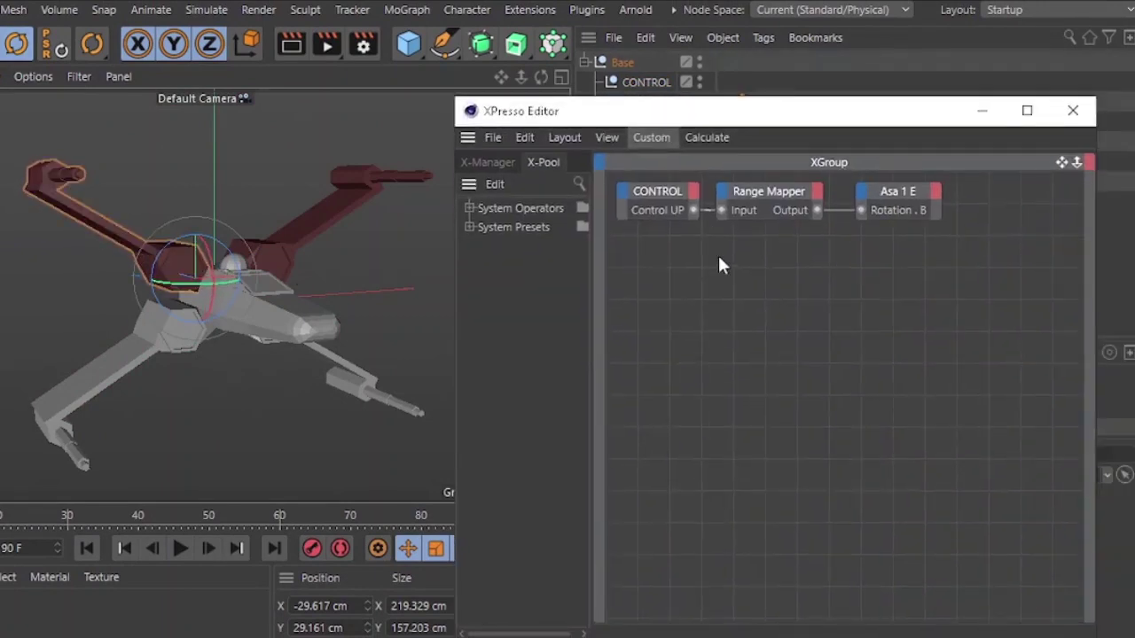
Step: Add a Math node and an Invert node to Asa 1 E's XPresso graph and arrange them
mouse_move(748, 175)
middle_mouse_down()
mouse_move(792, 225)
mouse_move(792, 253)
middle_mouse_up()
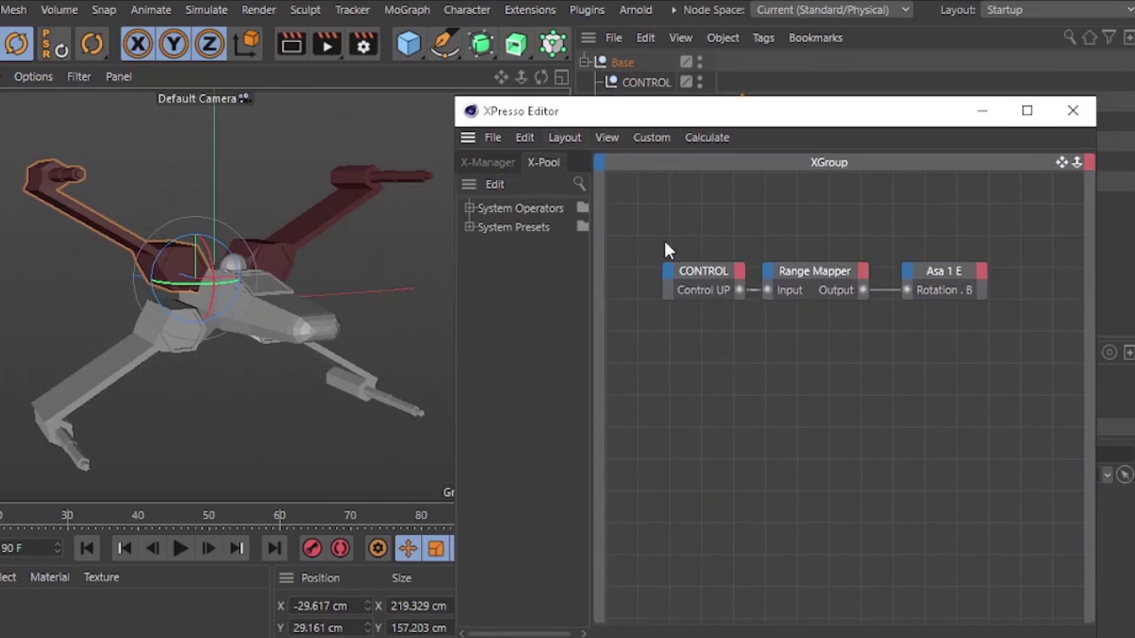
right_click(667, 383)
mouse_move(699, 396)
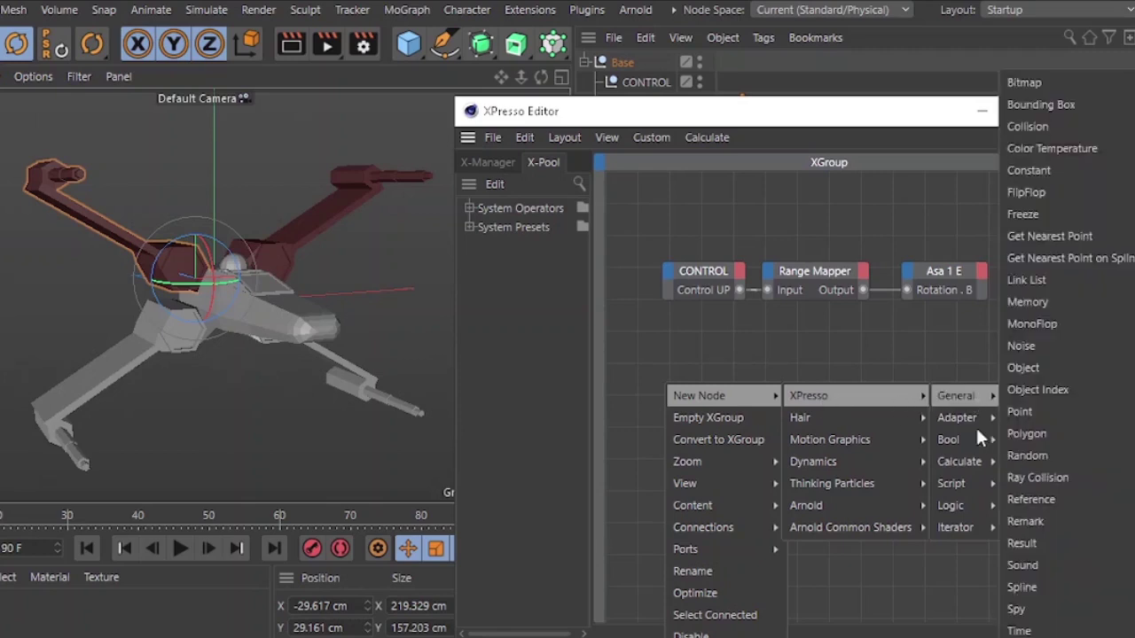
mouse_move(959, 461)
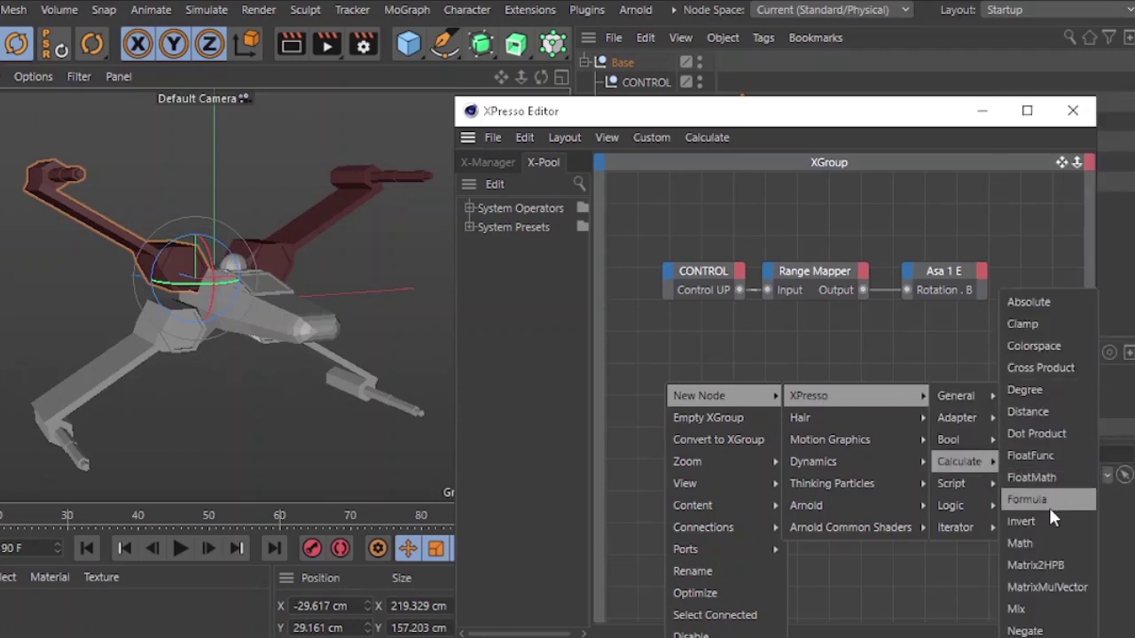
left_click(1053, 542)
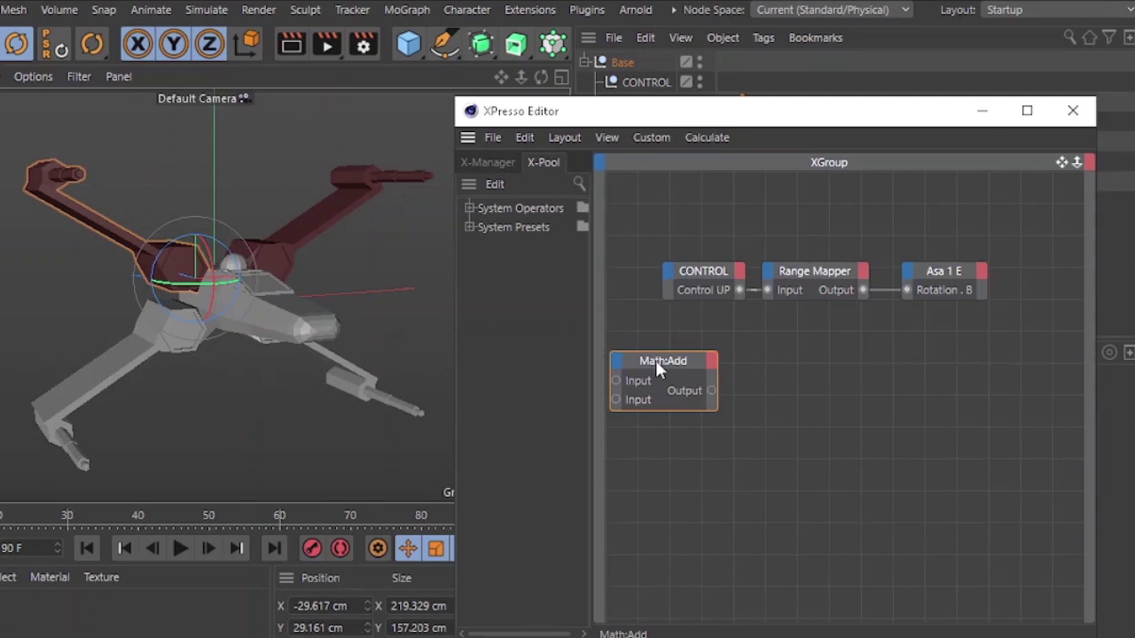
left_click_drag(657, 369, 829, 335)
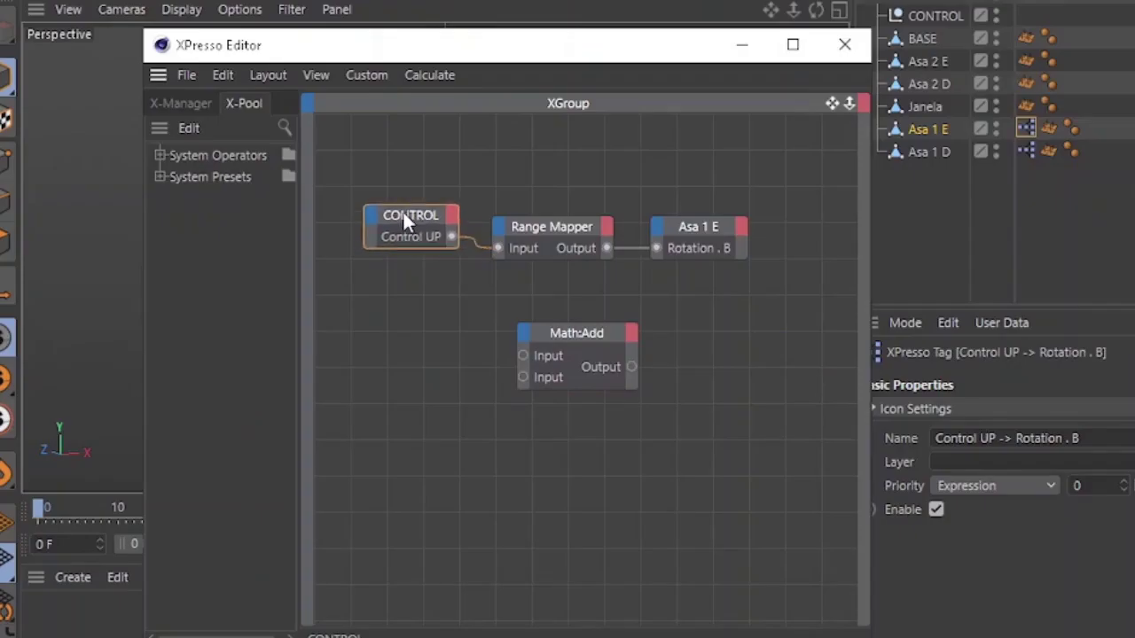
left_click_drag(403, 210, 378, 187)
mouse_move(688, 238)
left_mouse_down()
mouse_move(745, 298)
mouse_move(711, 306)
left_mouse_up()
right_click(454, 353)
mouse_move(493, 372)
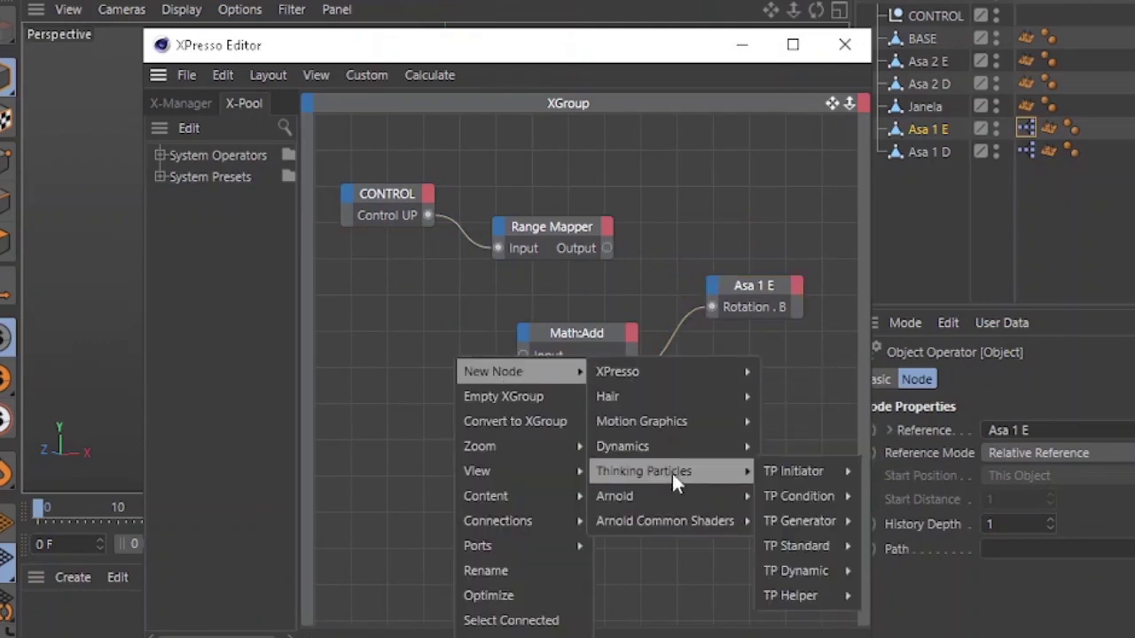
mouse_move(788, 446)
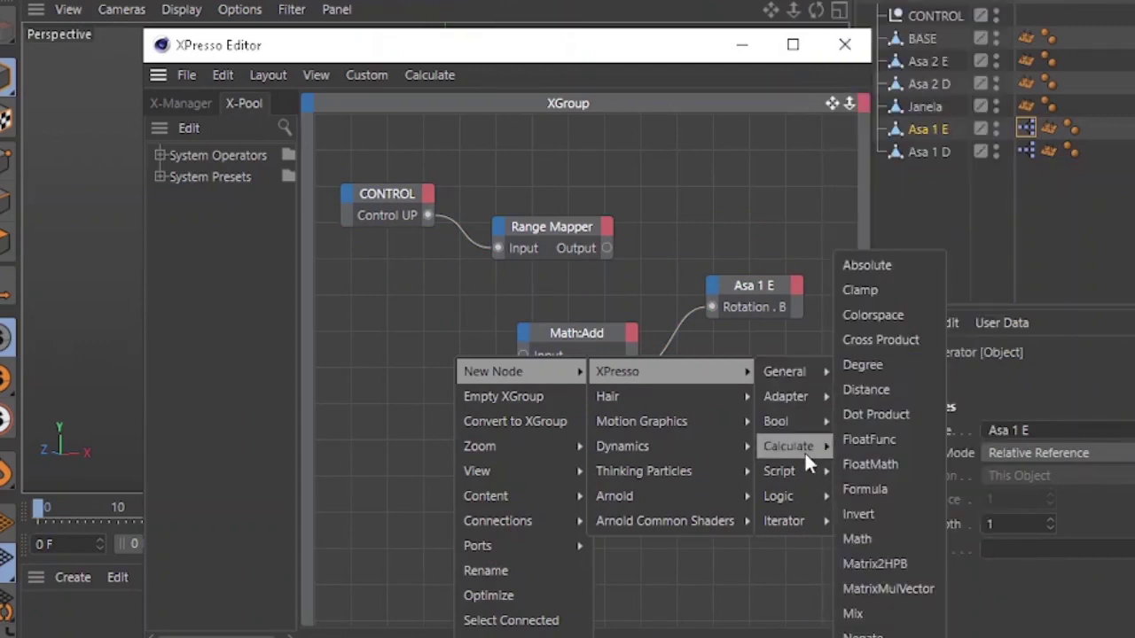
left_click(858, 514)
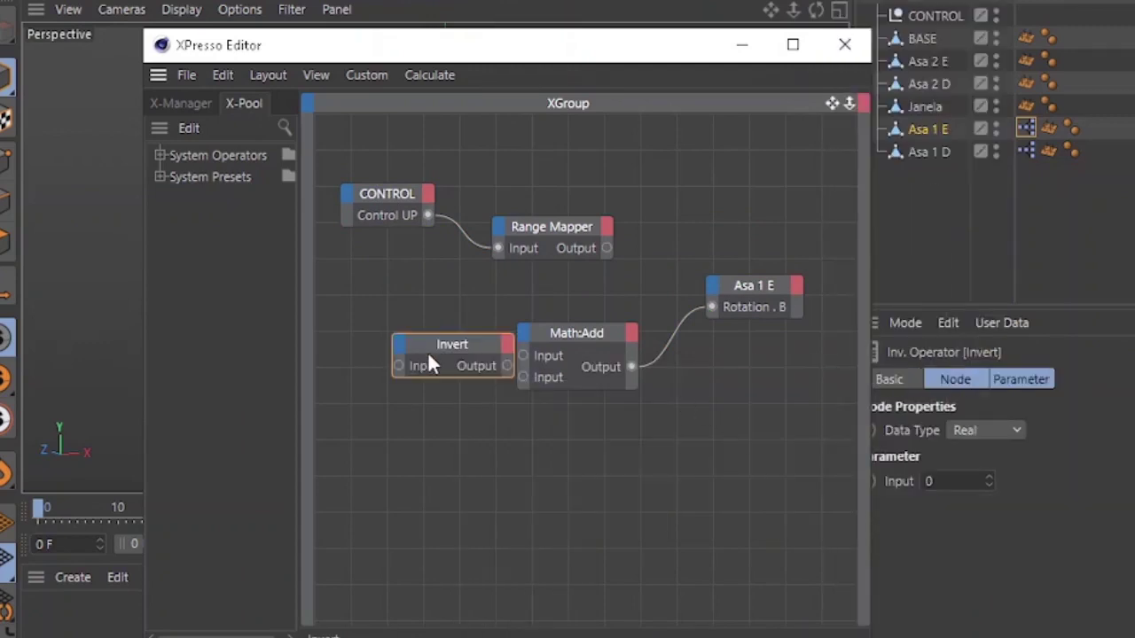
left_click_drag(474, 363, 463, 453)
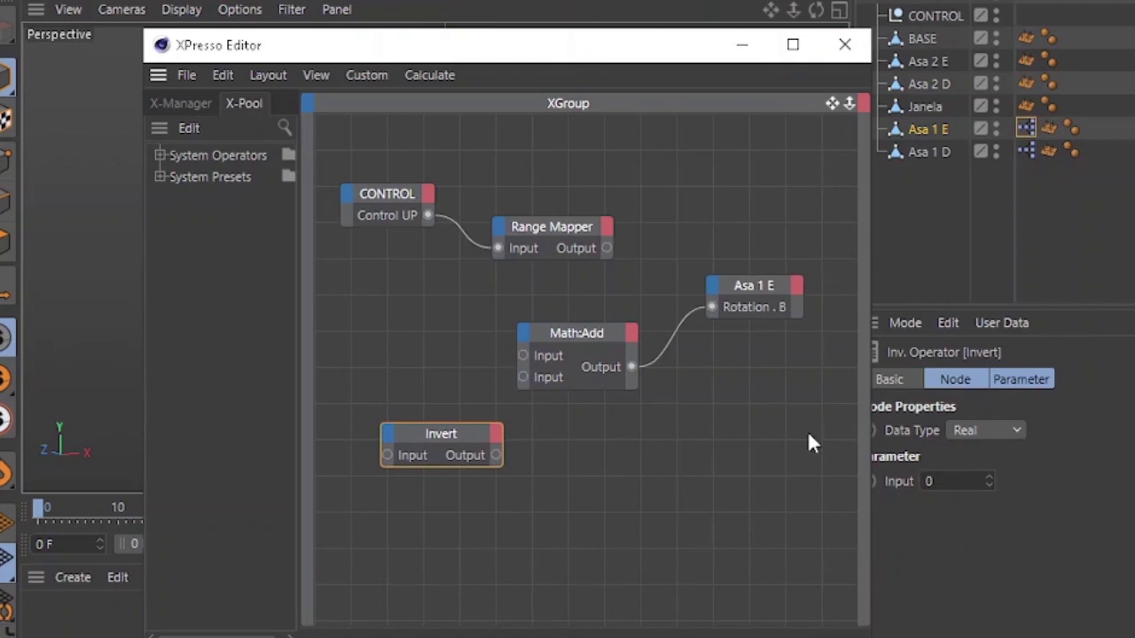
Step: Set Invert's input to -1, wire it and Range Mapper into Math, and choose Multiply
left_click(932, 479)
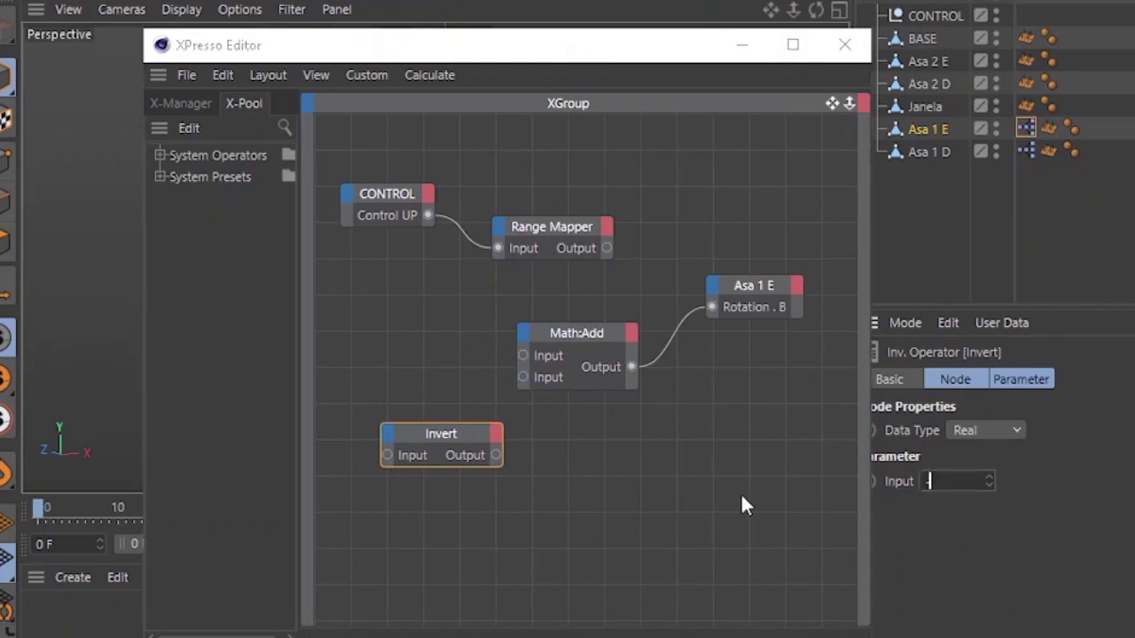
type("-1")
left_click(743, 506)
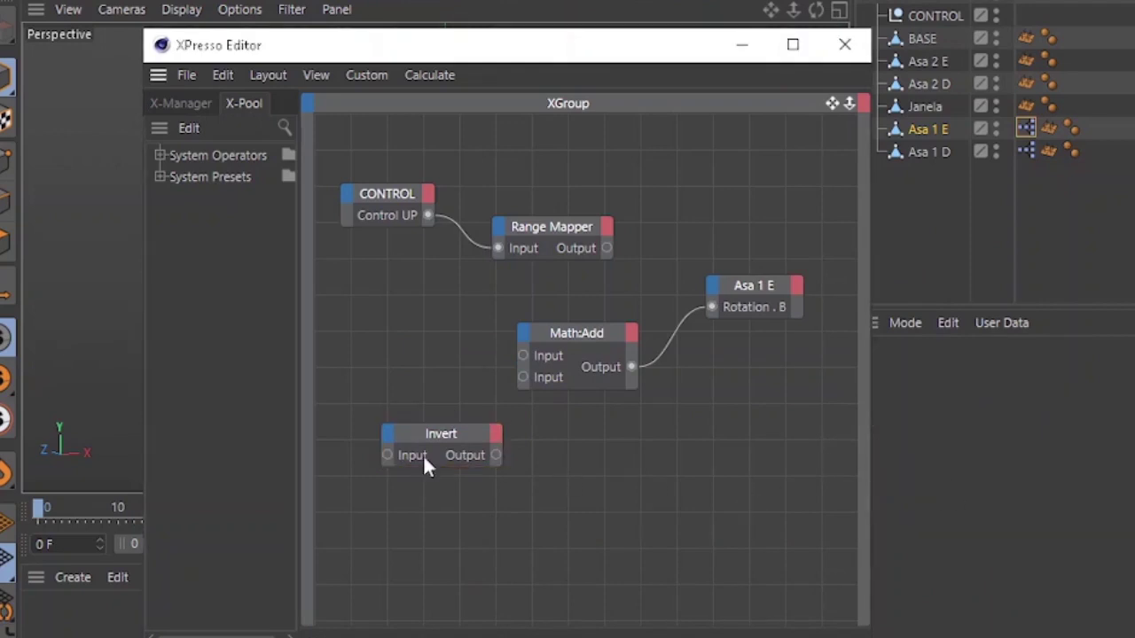
left_click(423, 463)
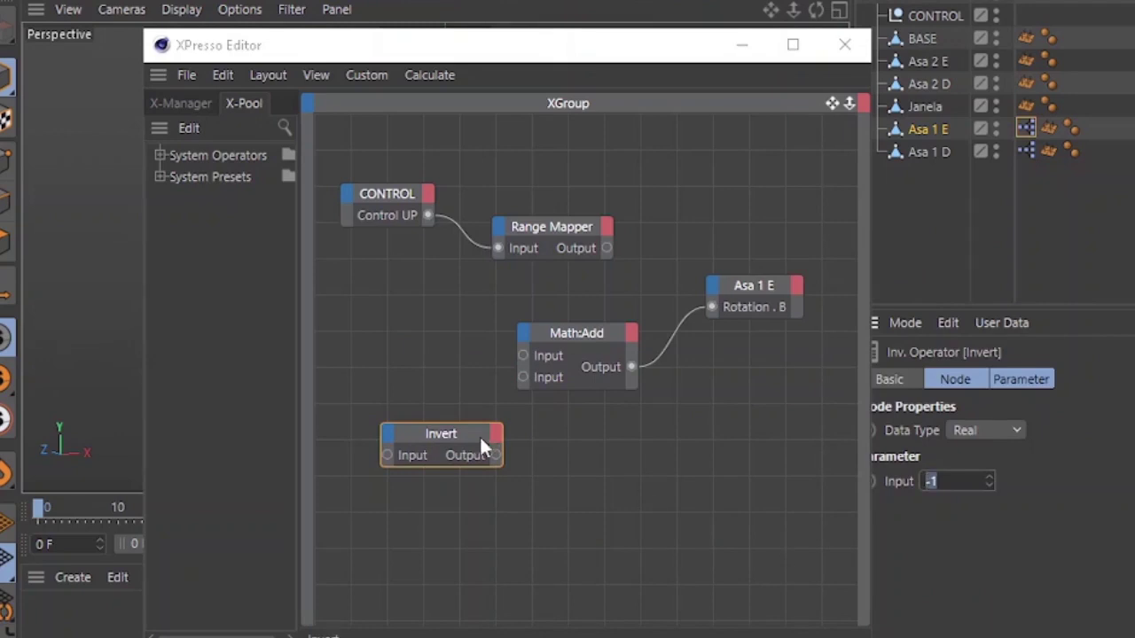
left_click_drag(494, 455, 523, 377)
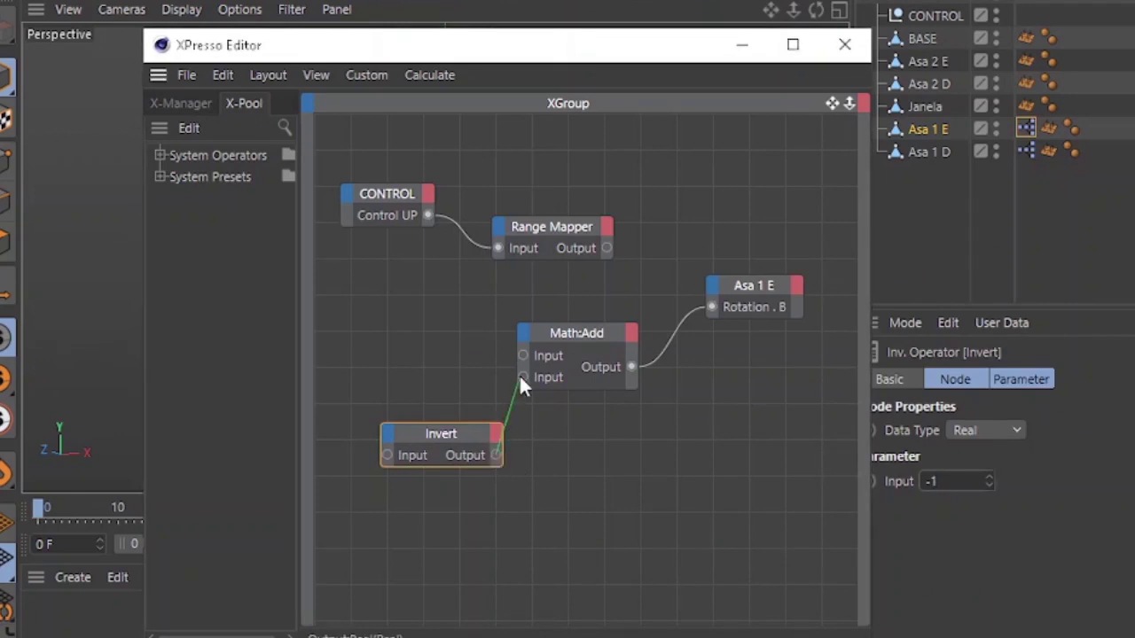
left_click_drag(606, 248, 524, 355)
left_click(604, 325)
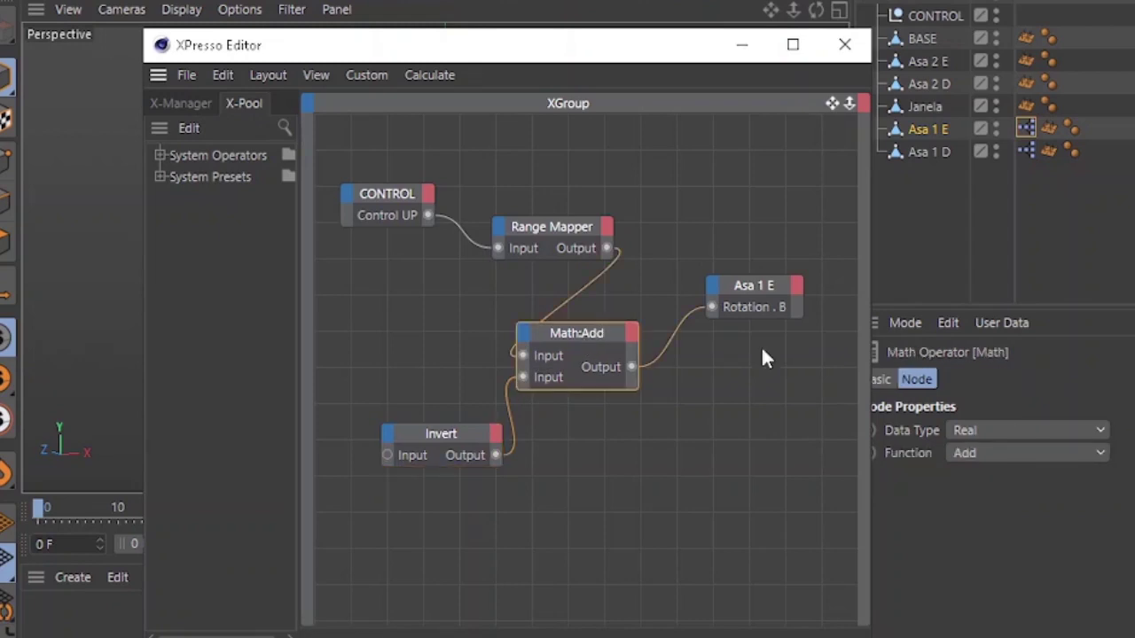
left_click(993, 453)
left_click(1003, 525)
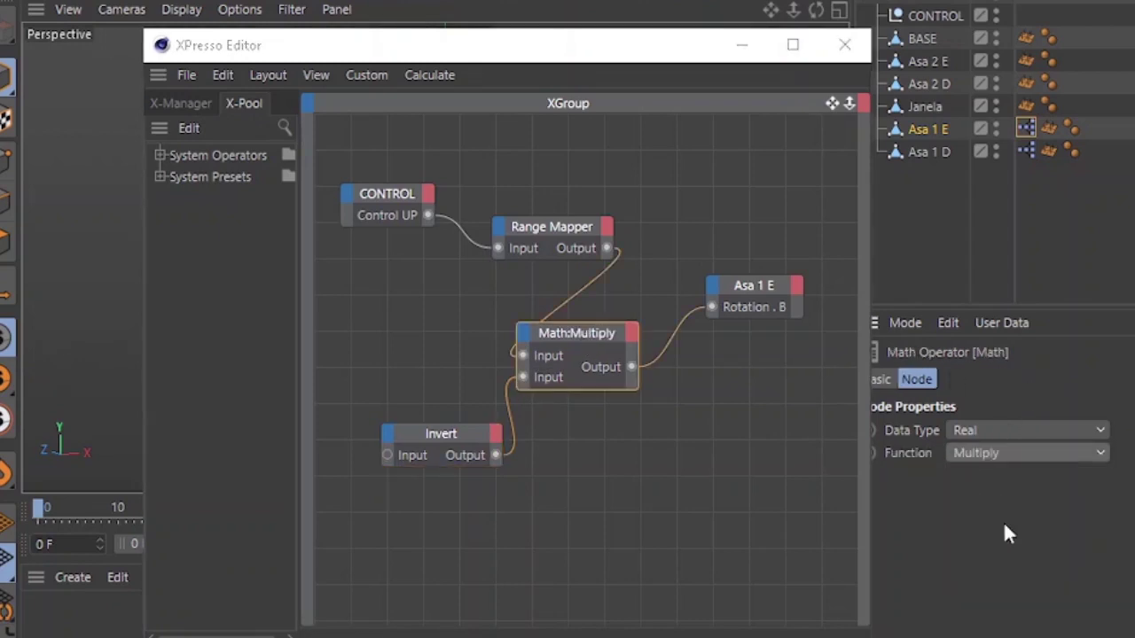
left_click(849, 44)
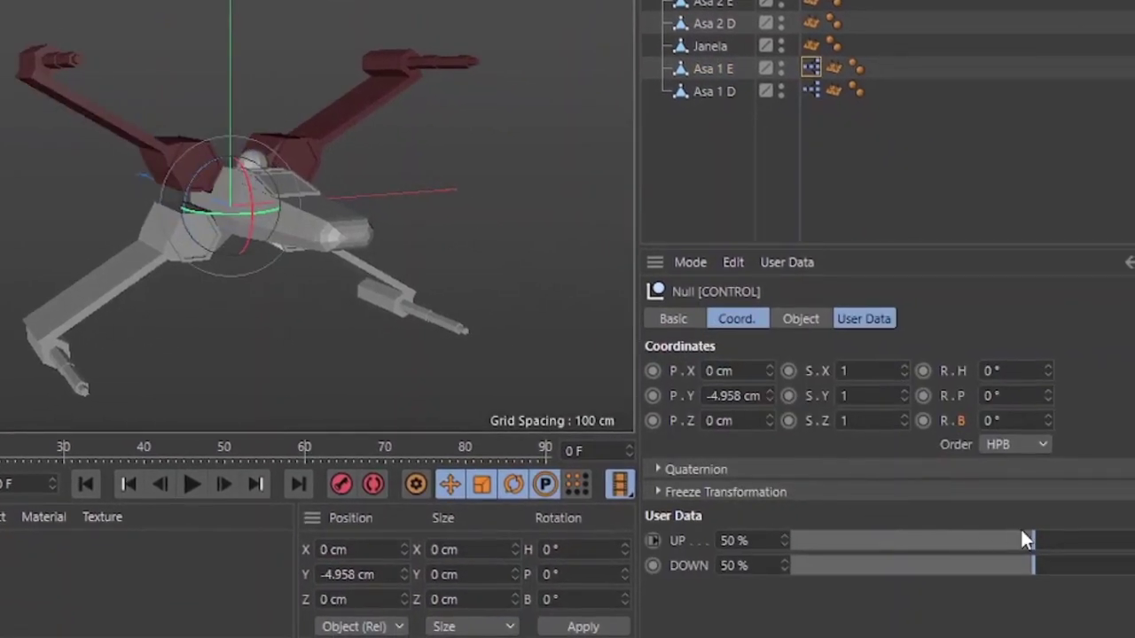
Step: Test the UP slider swinging the wings, then select Asa 2 E and Asa 2 D
mouse_move(1022, 540)
left_mouse_down()
mouse_move(1081, 540)
mouse_move(972, 548)
mouse_move(1061, 522)
left_mouse_up()
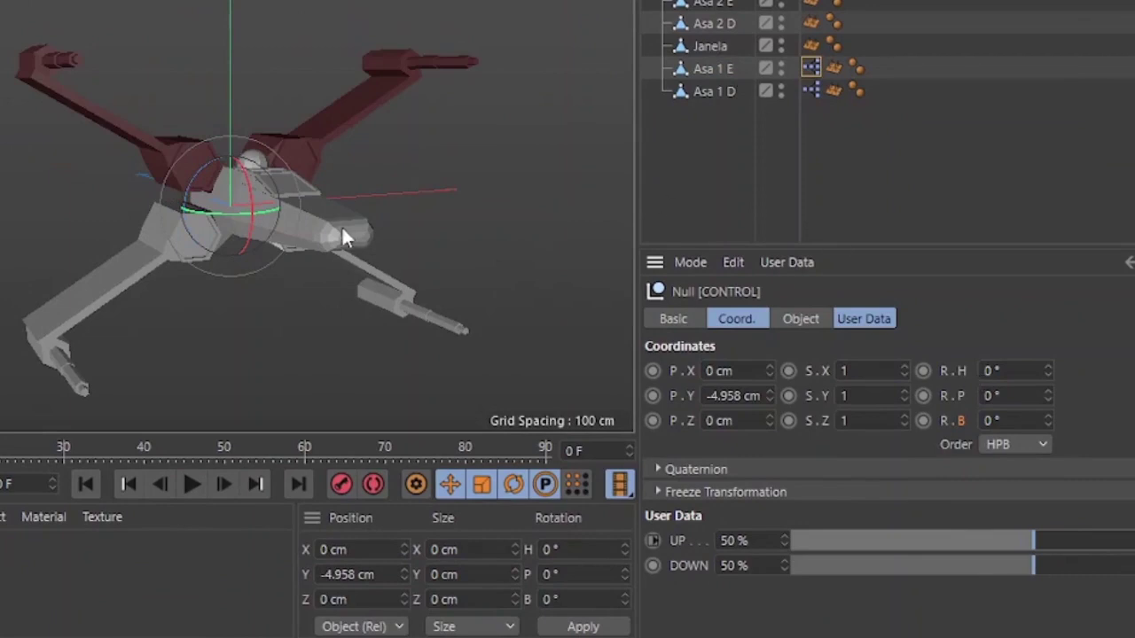
left_click(387, 288)
left_click(138, 249)
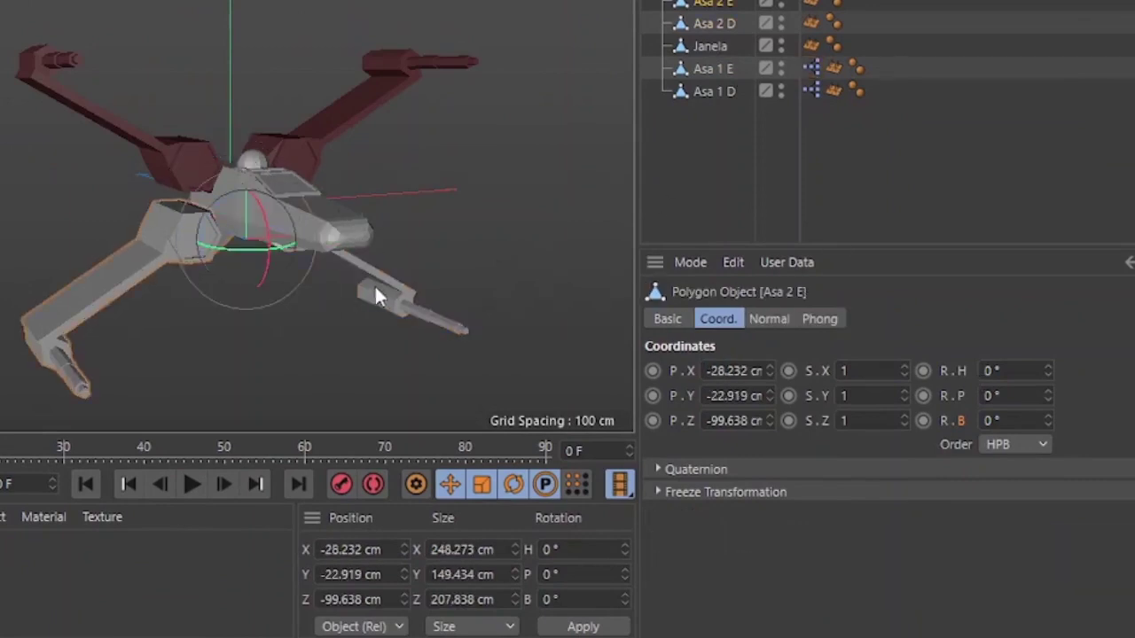
left_click(404, 294, "shift")
Step: Orbit to the ship's front and bring up the UP parameter's options menu
left_click_drag(298, 203, 70, 5, "alt")
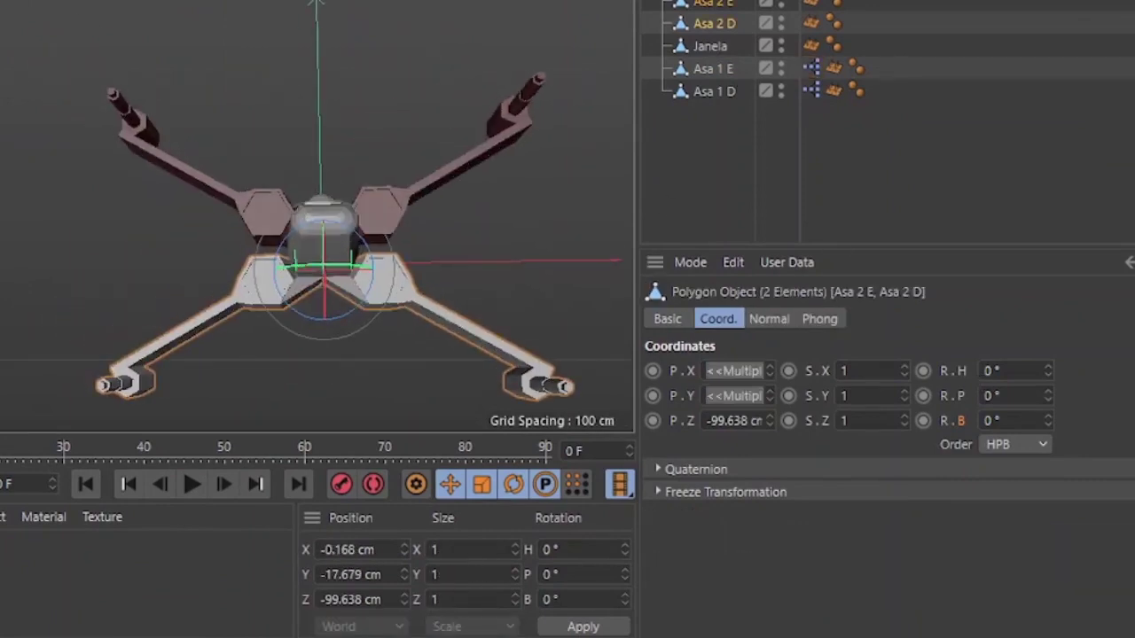
right_click(679, 533)
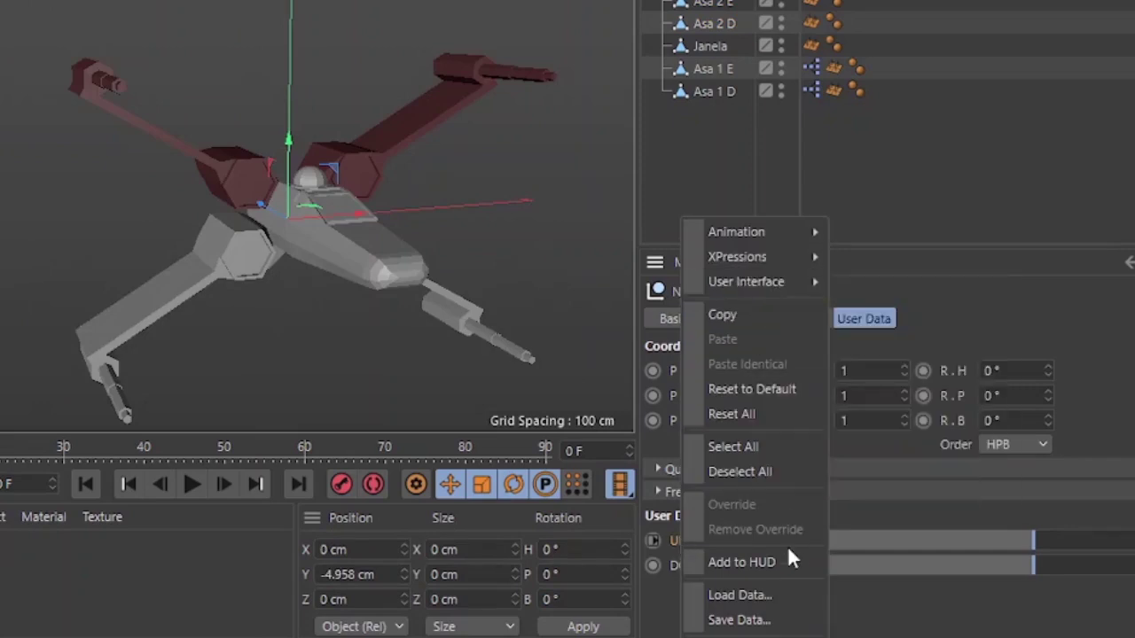
Step: Add UP to the viewport HUD and test folding and unfolding the wings with it
left_click(733, 564)
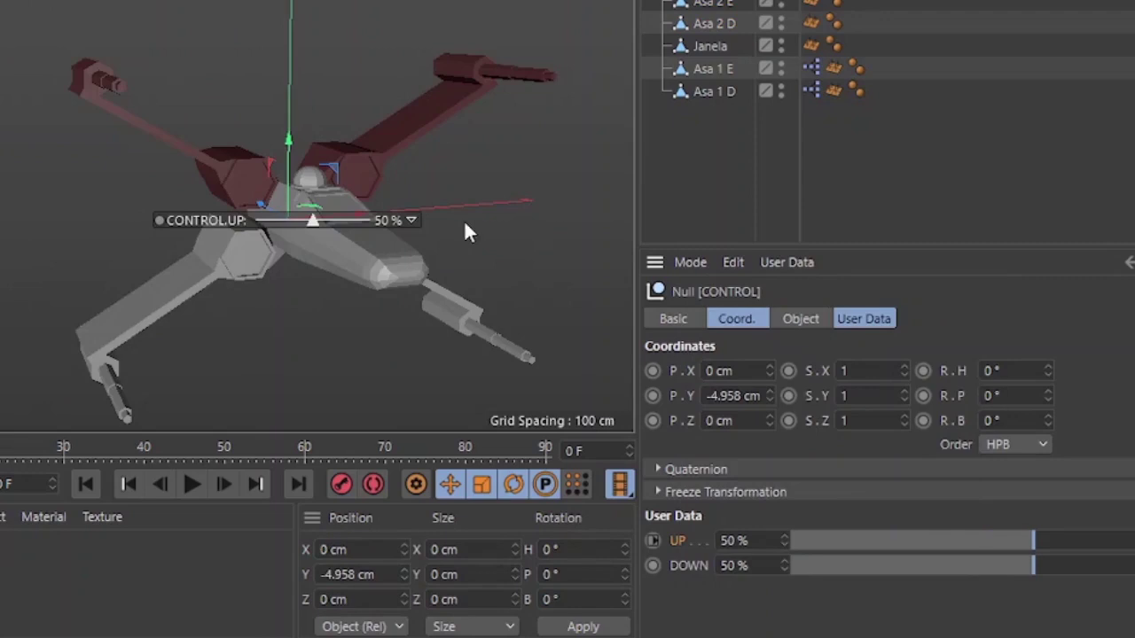
left_click_drag(395, 220, 339, 220)
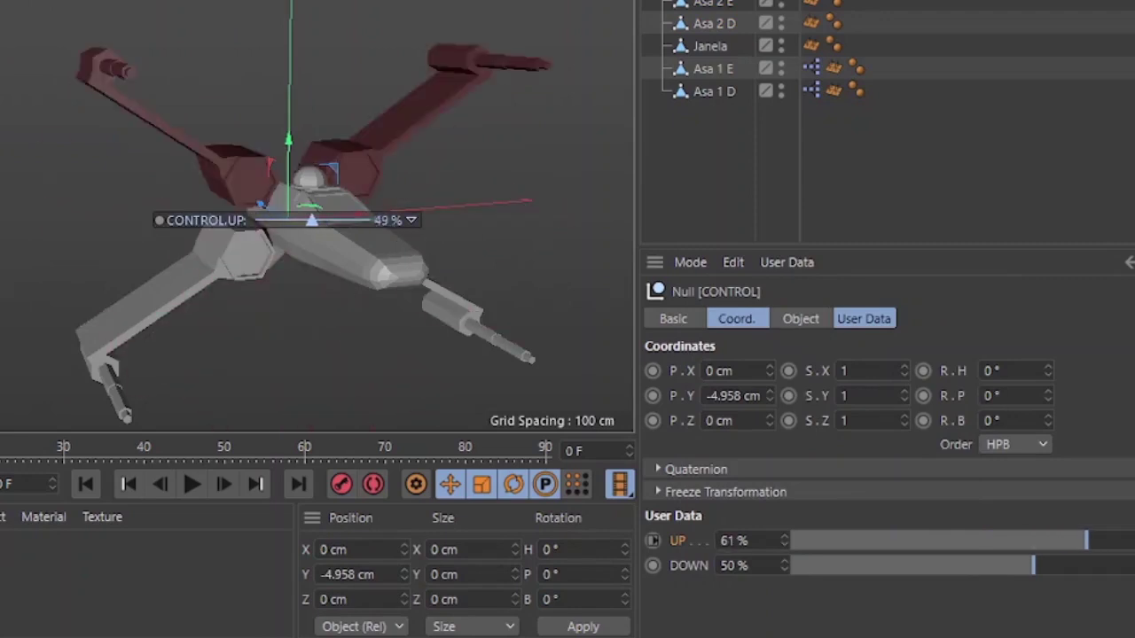
left_click_drag(260, 220, 332, 232)
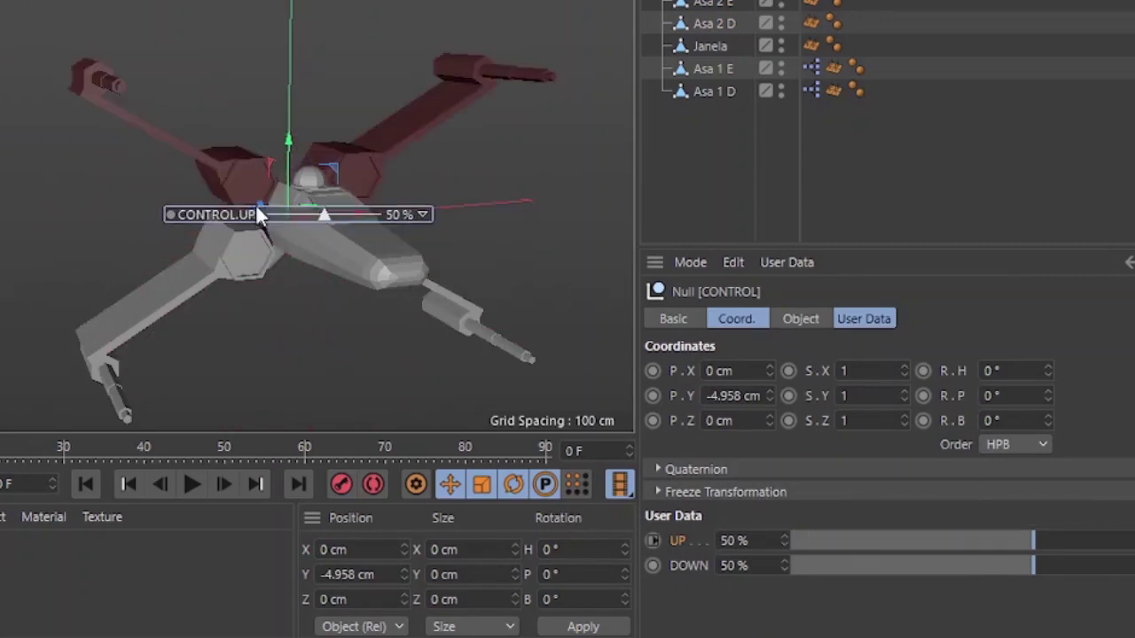
Step: Move the CONTROL.UP HUD slider to the viewport top and set it to show Always
left_click_drag(255, 213, 428, 104, "ctrl")
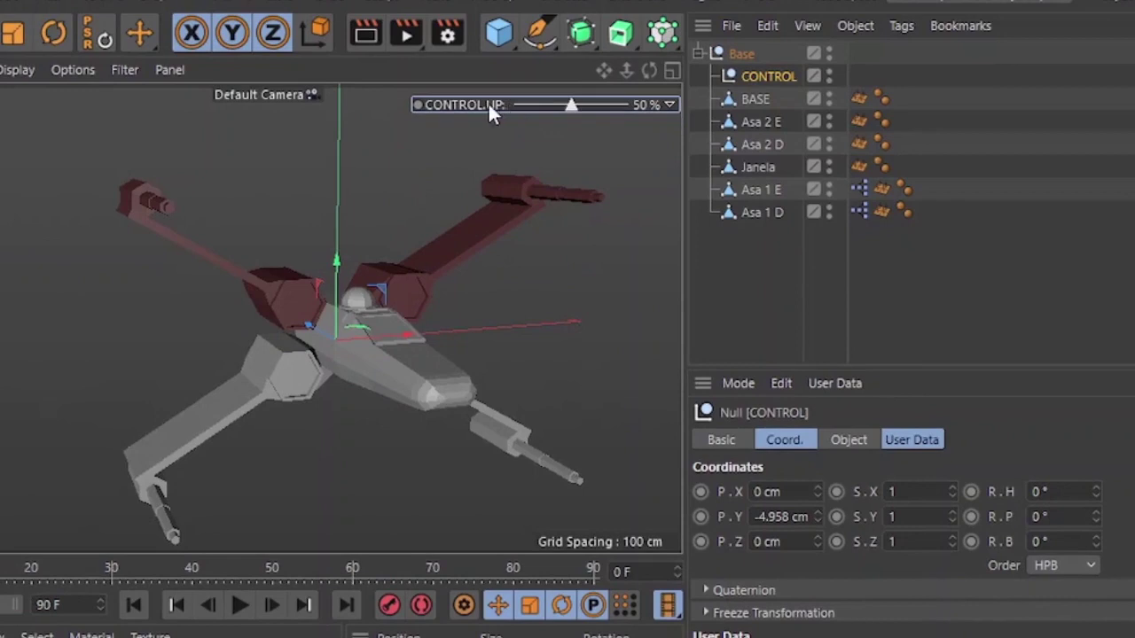
right_click(490, 102)
mouse_move(523, 119)
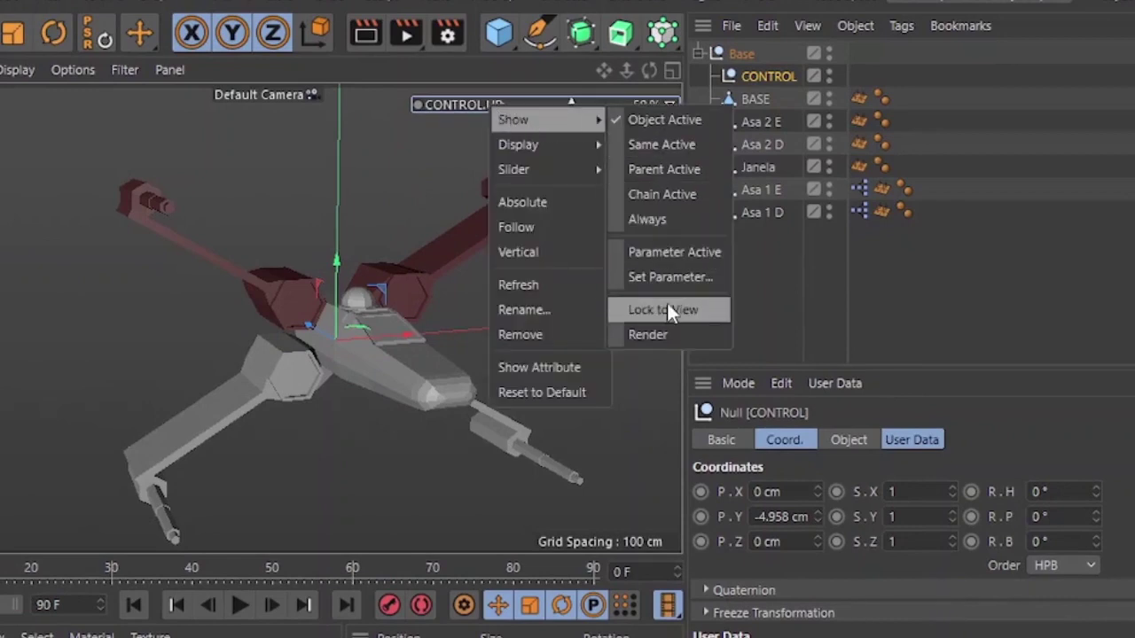
left_click(671, 222)
left_click(600, 379)
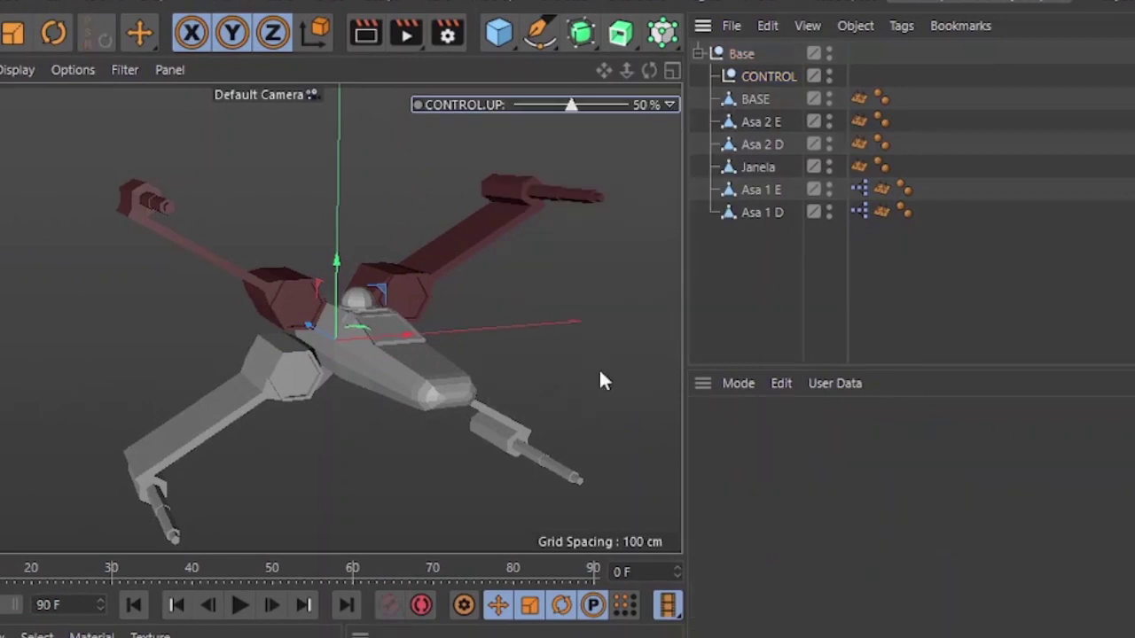
left_click_drag(306, 341, 267, 328, "alt")
scroll(210, 337, "down", 5)
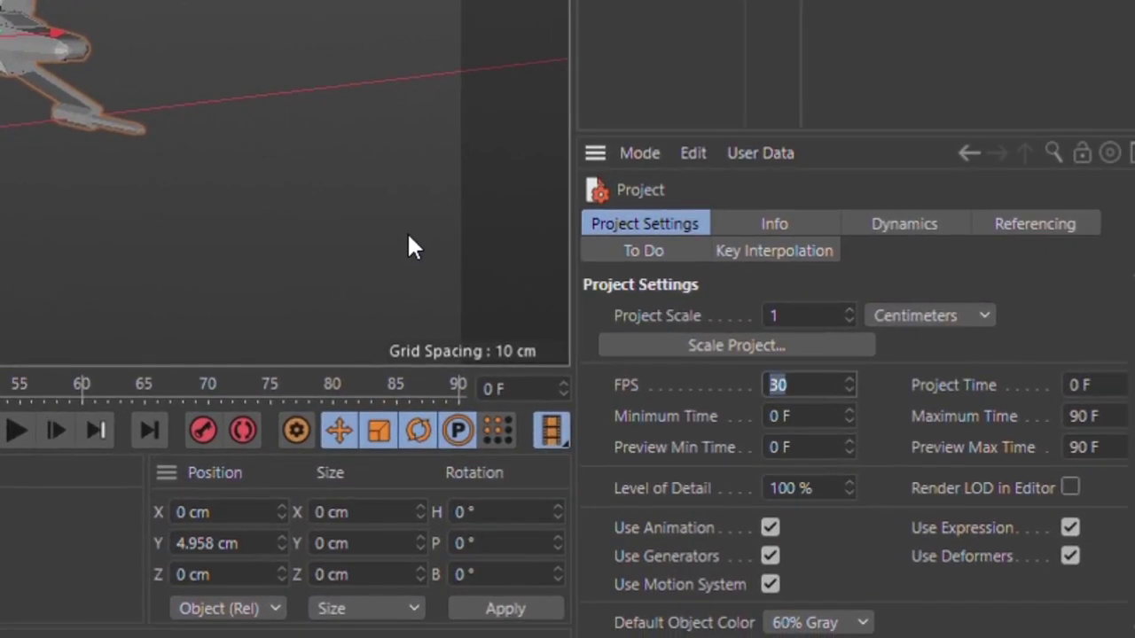
Step: Confirm the lowered project frame rate and group X wing Riggado under a new Position null
key("Return")
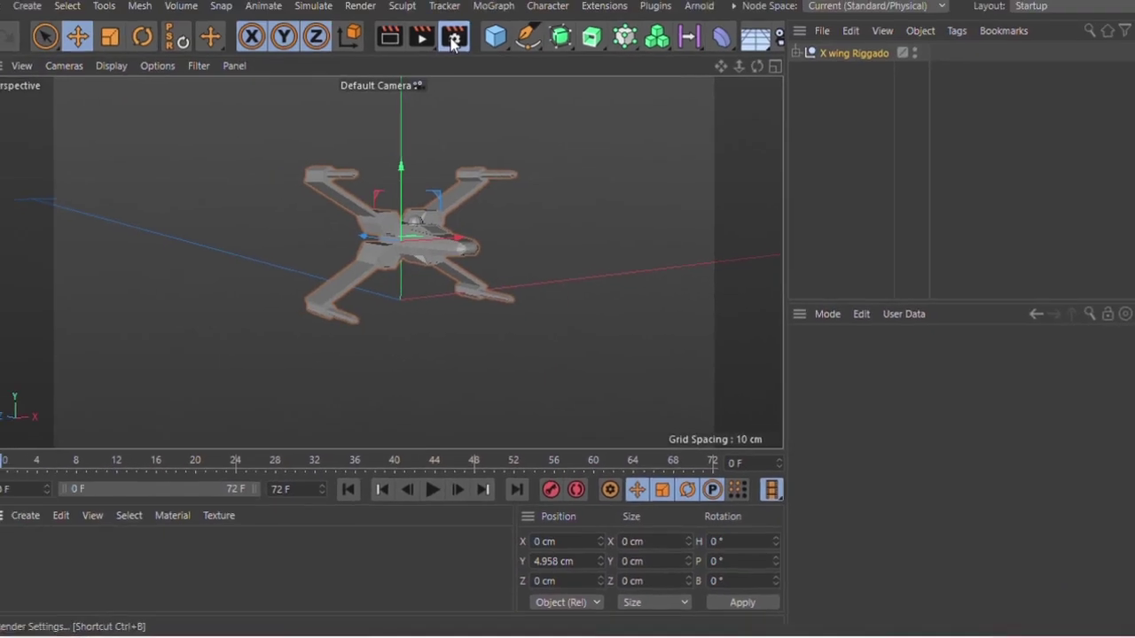
key("alt+g")
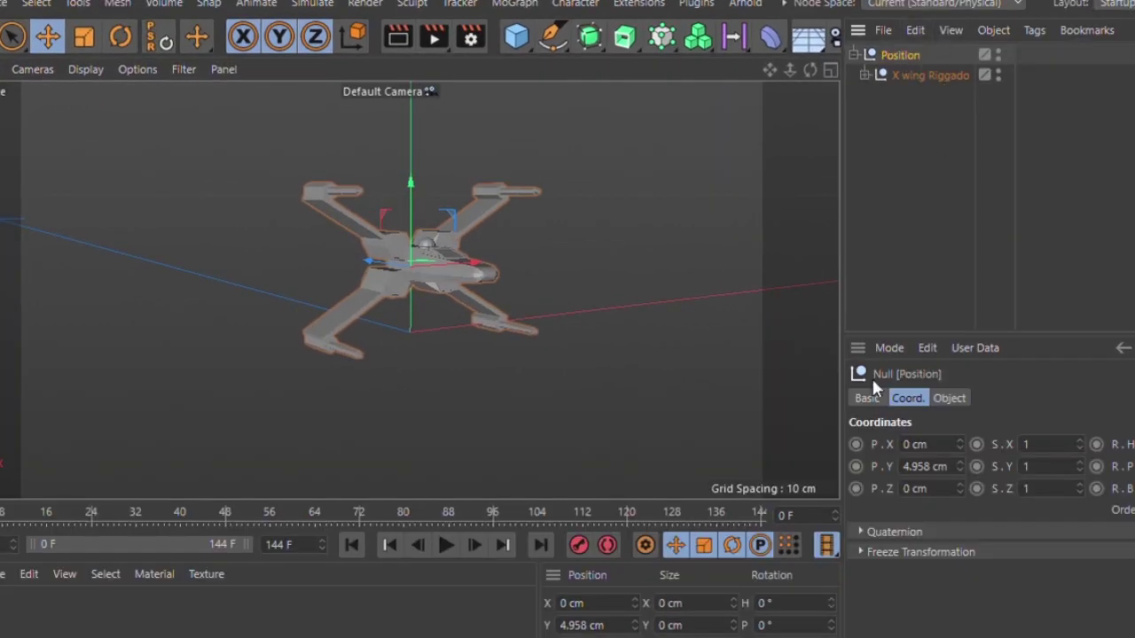
Step: Freeze the Position null's transforms so P.Y reads 0, and key its height at frame 144
left_click(923, 552)
left_click(916, 576)
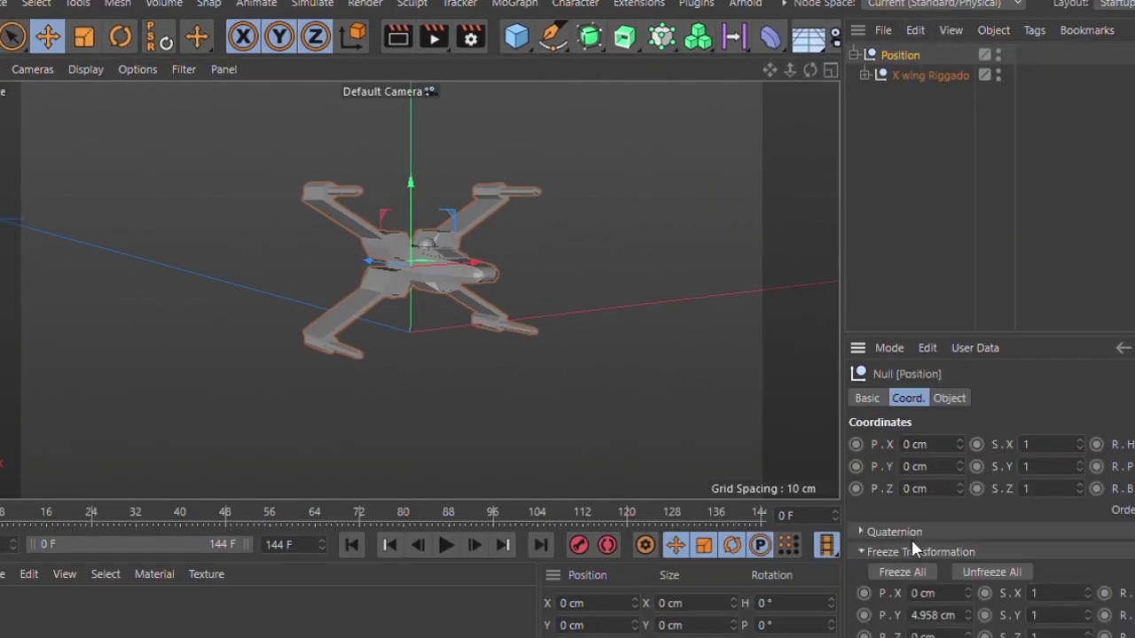
left_click(908, 550)
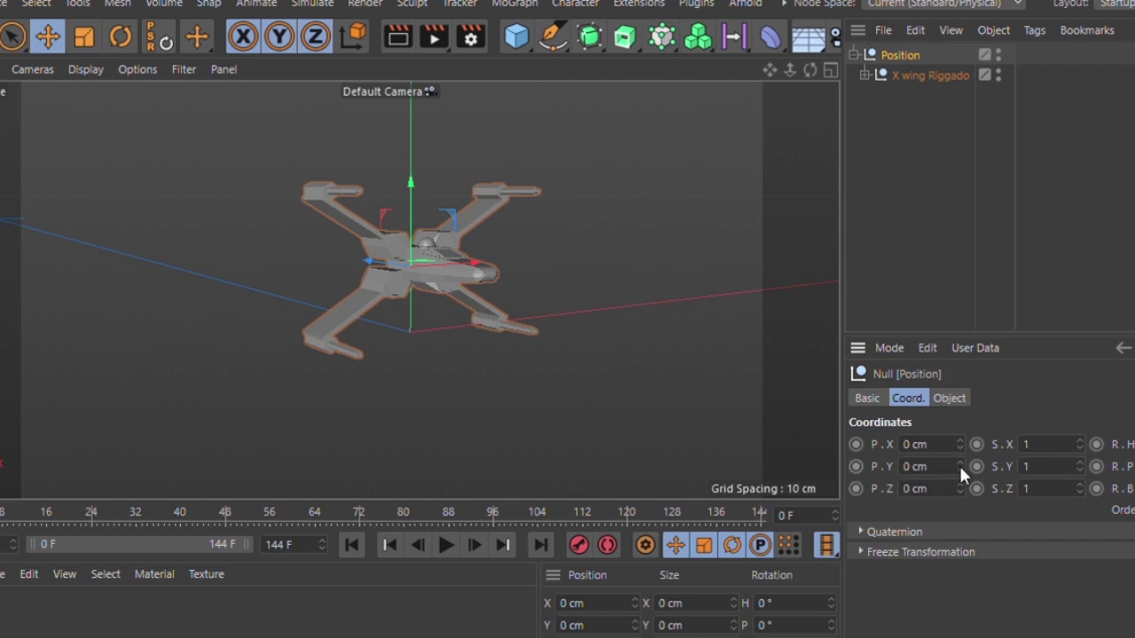
left_click_drag(959, 464, 960, 466)
left_click(856, 466)
left_click(446, 545)
mouse_move(456, 250)
left_mouse_down("alt")
mouse_move(493, 372)
mouse_move(506, 355)
left_mouse_up("alt")
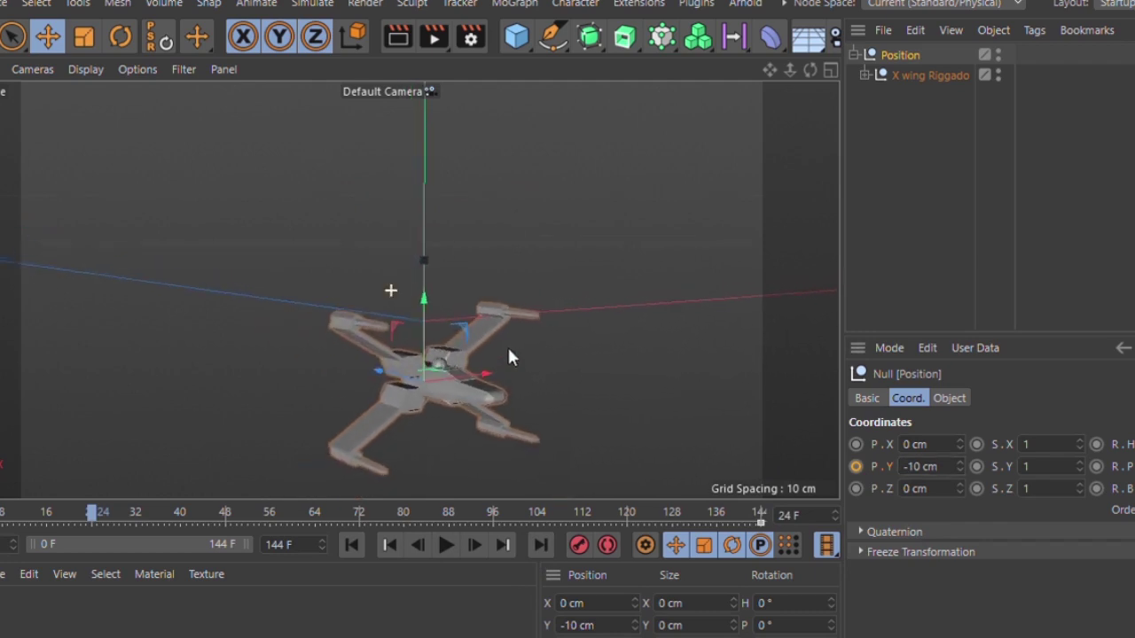
Step: Key the null's P.Y height at 0 cm on frame 48 and -5 cm on frame 72
left_click(935, 474)
type("-5")
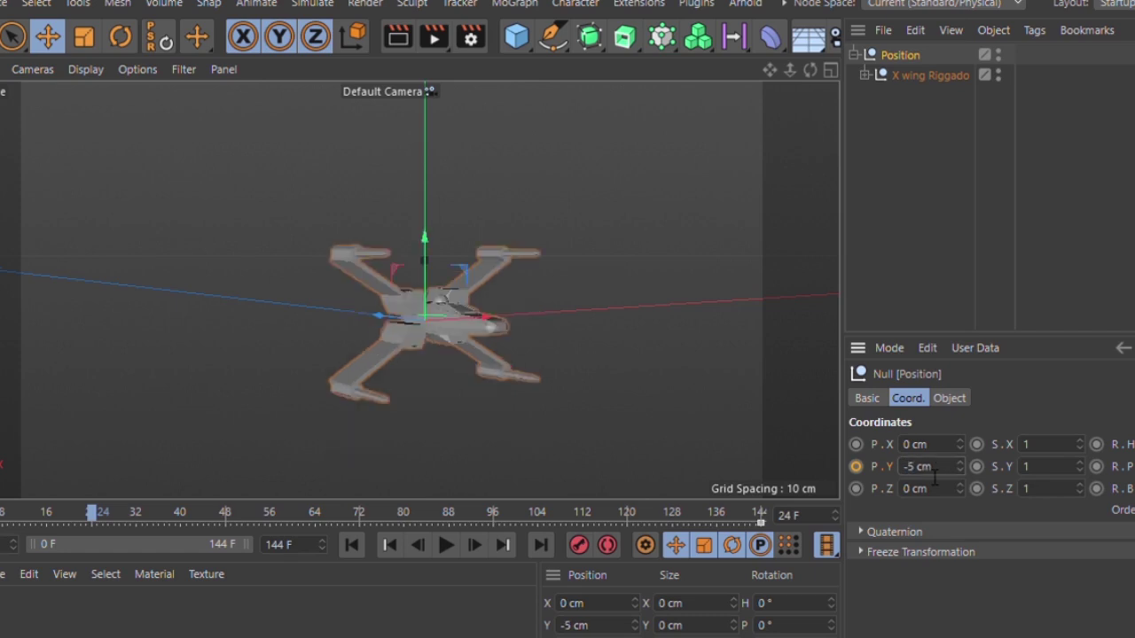
left_click(856, 466)
mouse_move(599, 359)
left_mouse_down("alt")
mouse_move(509, 365)
mouse_move(501, 354)
left_mouse_up("alt")
left_click(225, 514)
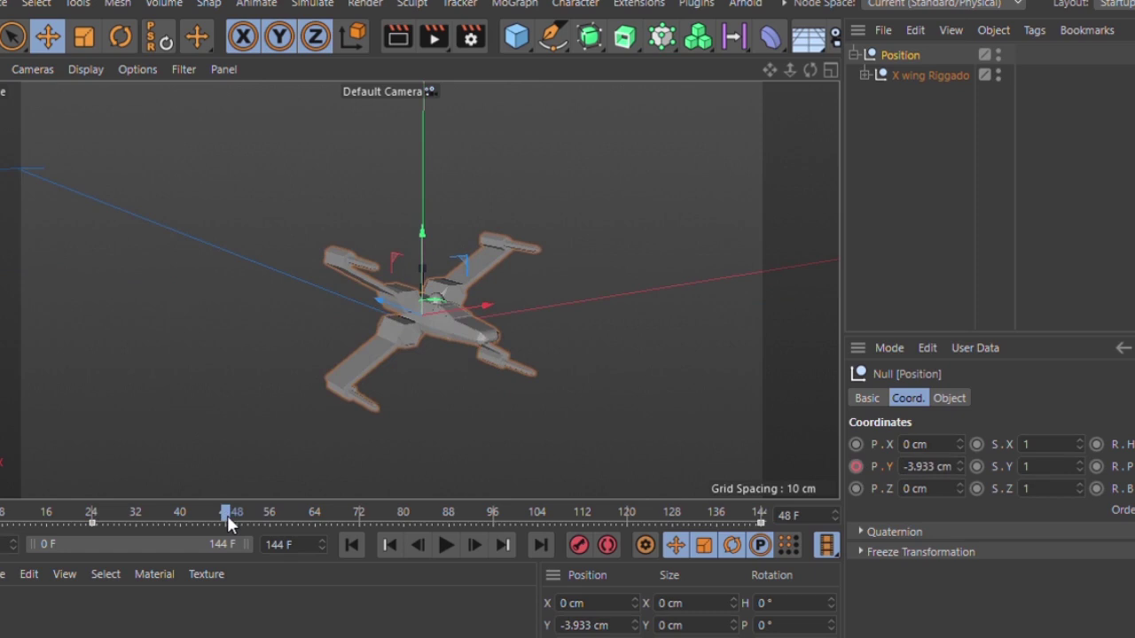
left_click(947, 466)
type("0")
key("Return")
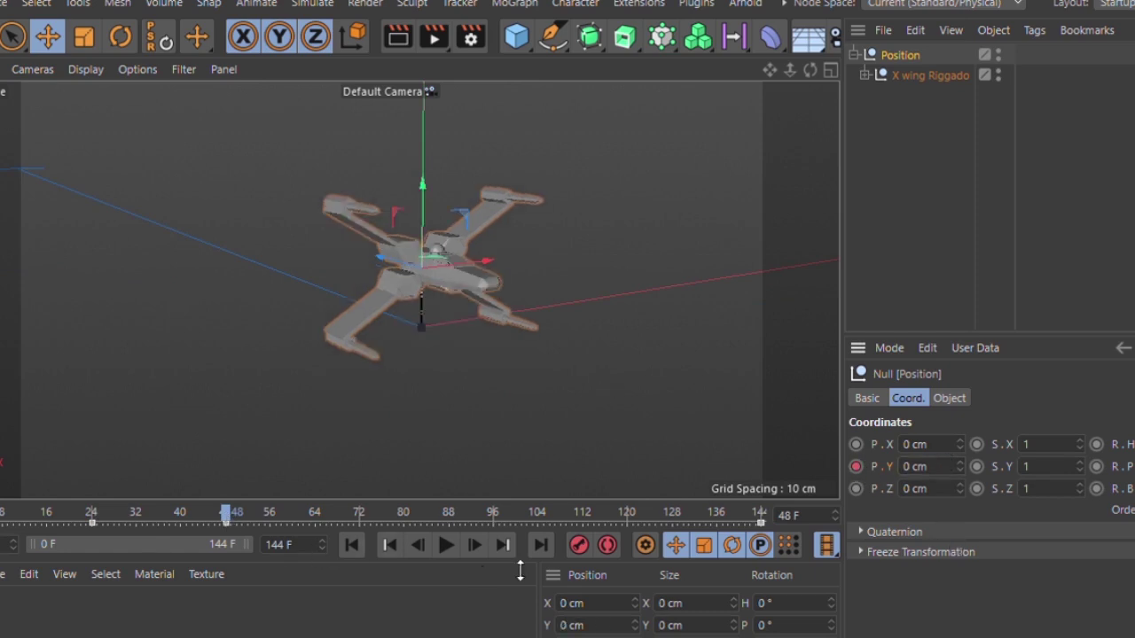
type("+4")
key("Return")
left_click(946, 467)
type("-5")
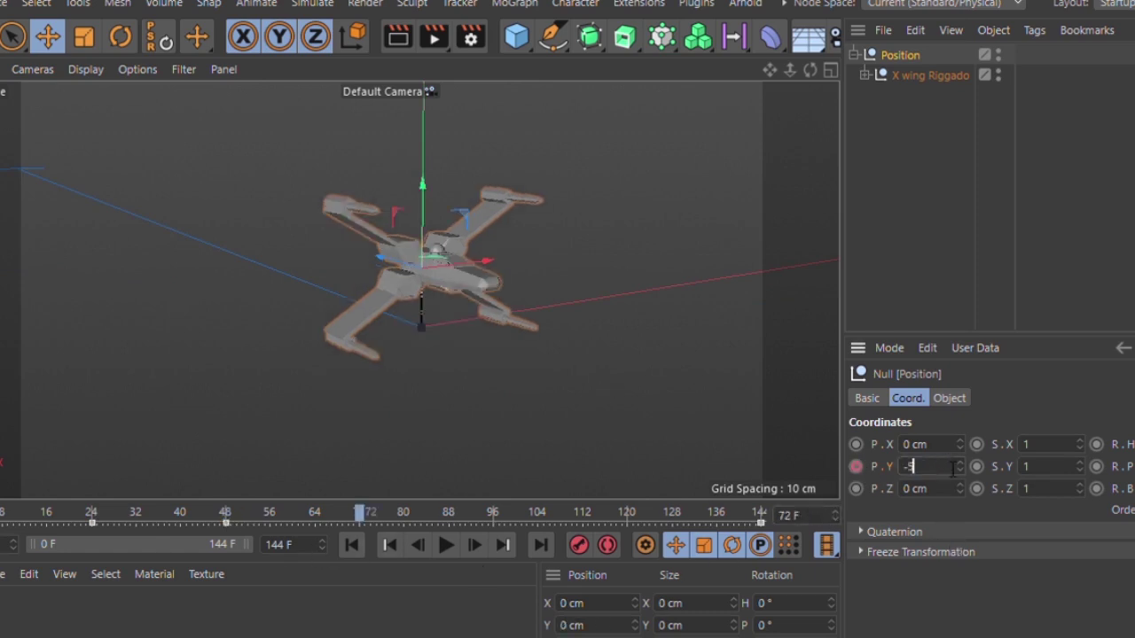
key("Return")
left_click(856, 466)
Step: Key P.Y at 0 cm on frame 96 and -5 cm on frame 120, then play back the bob
type("96")
key("Return")
left_click(947, 467)
type("0")
key("Return")
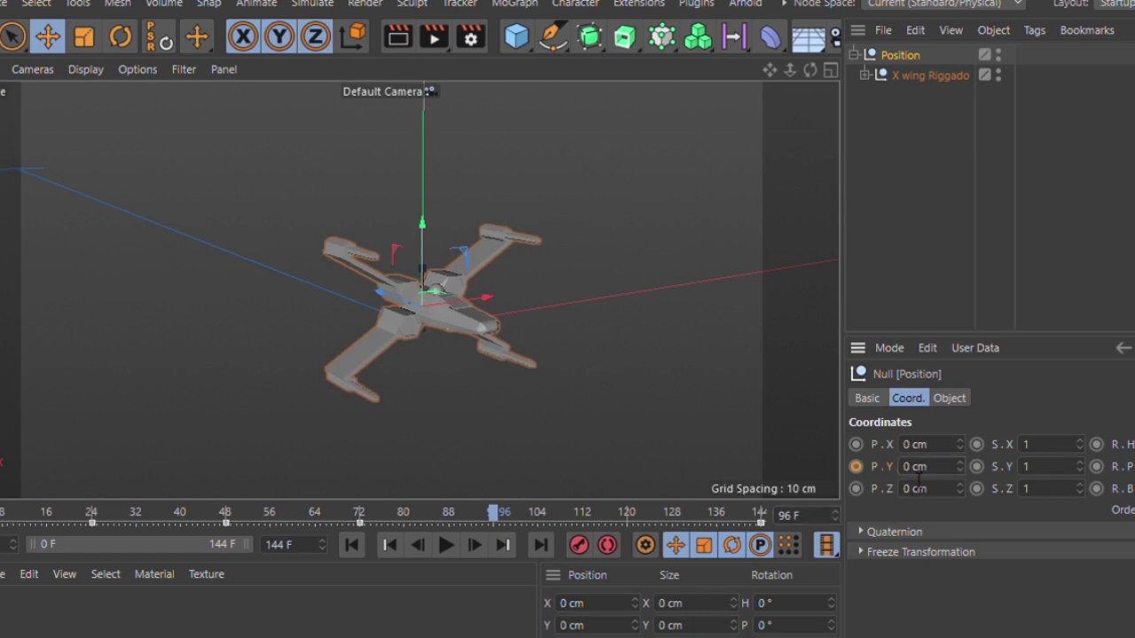
left_click(857, 466)
type("120")
key("Return")
left_click(947, 466)
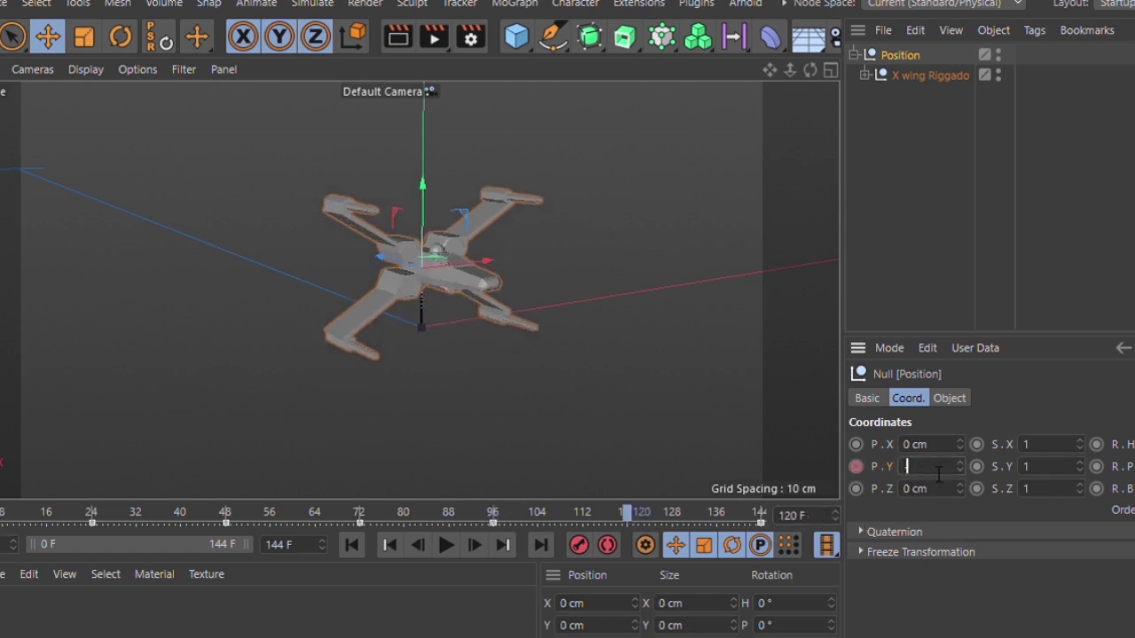
type("-5")
key("Return")
left_click(540, 545)
left_click(446, 545)
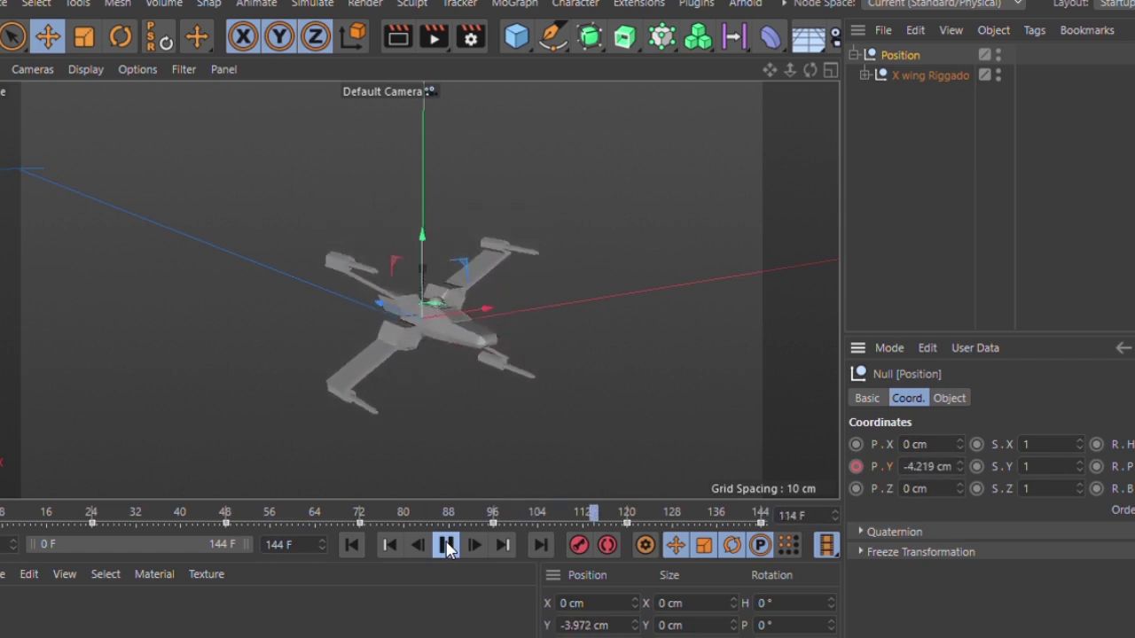
left_click(446, 546)
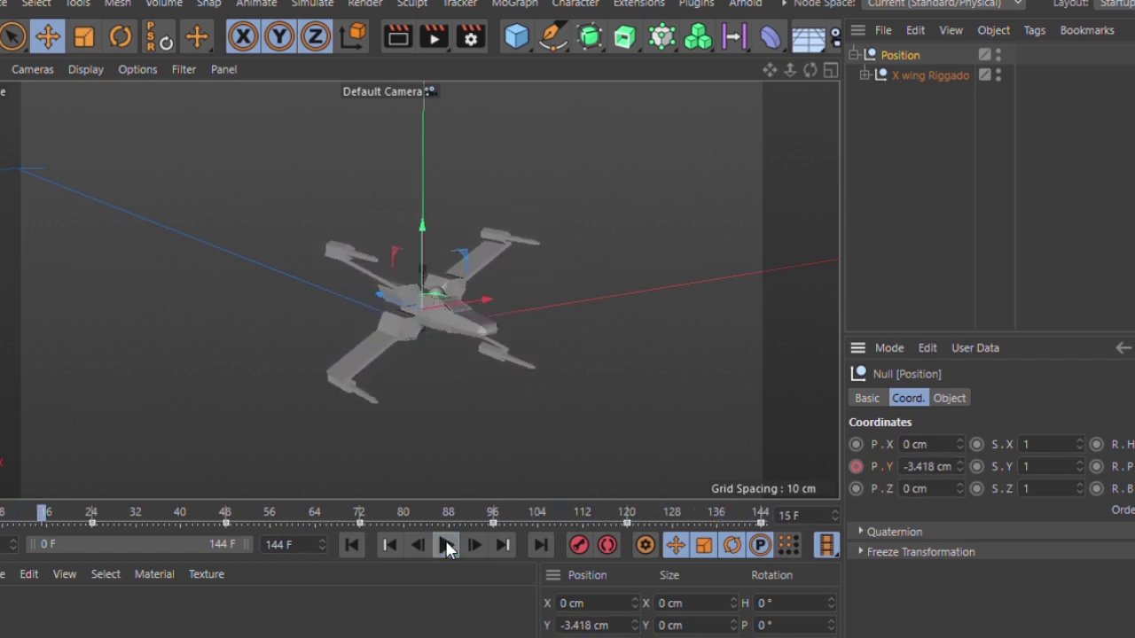
Step: End the timeline at frame 143 and give the new camera an 80 mm focal length framing the X-wing
left_click(322, 549)
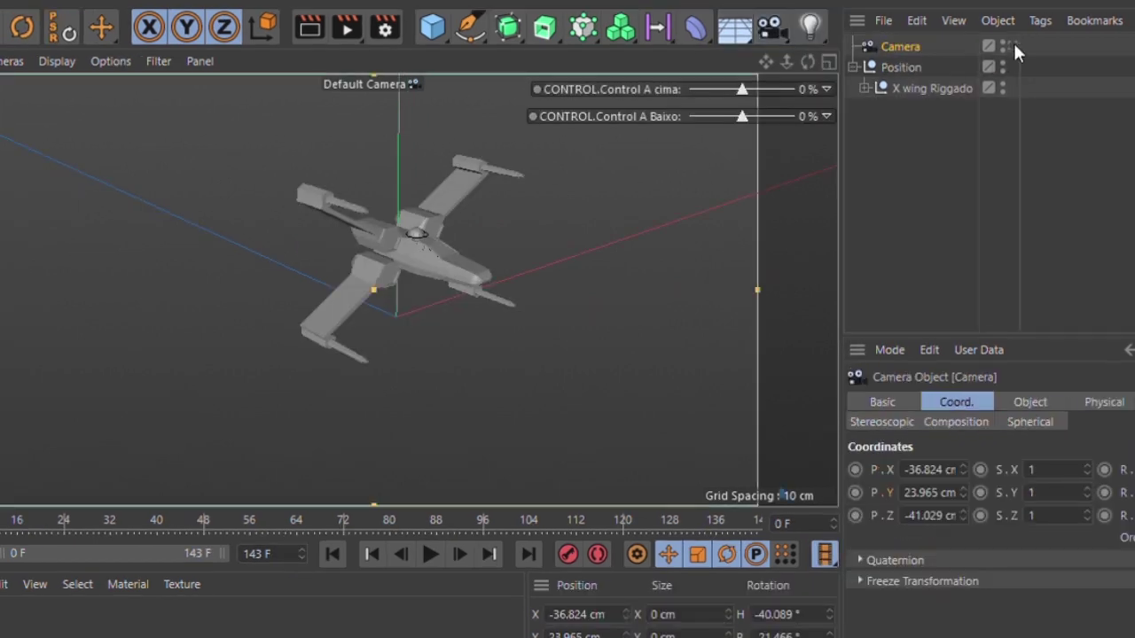
left_click(1010, 46)
scroll(302, 266, "down", 3)
left_click(1030, 402)
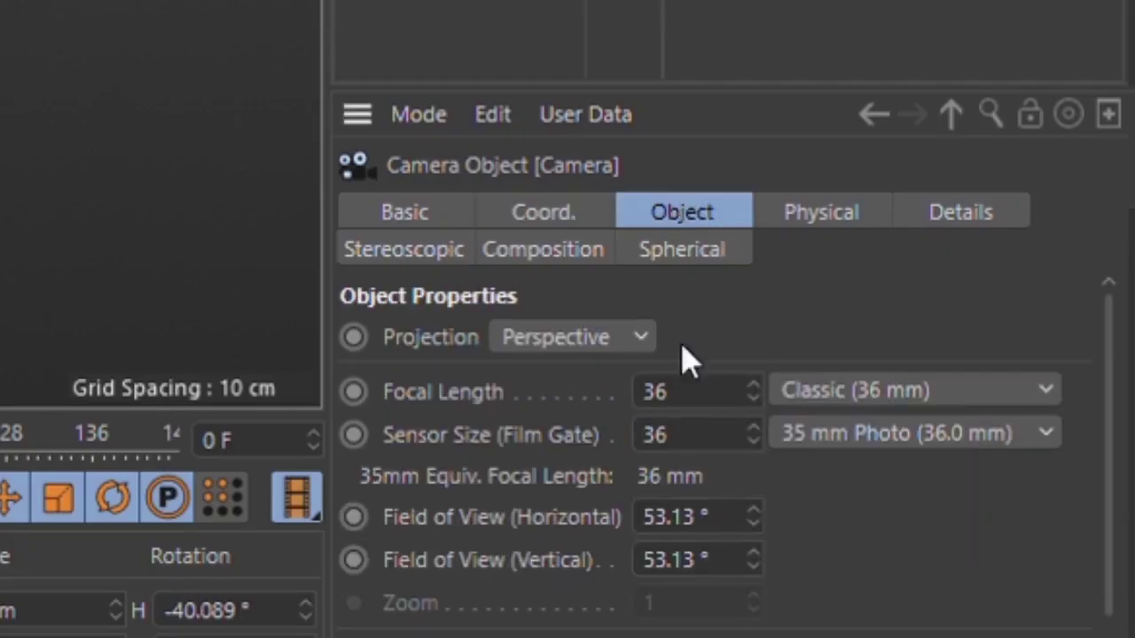
left_click(1025, 497)
type("80")
key("Return")
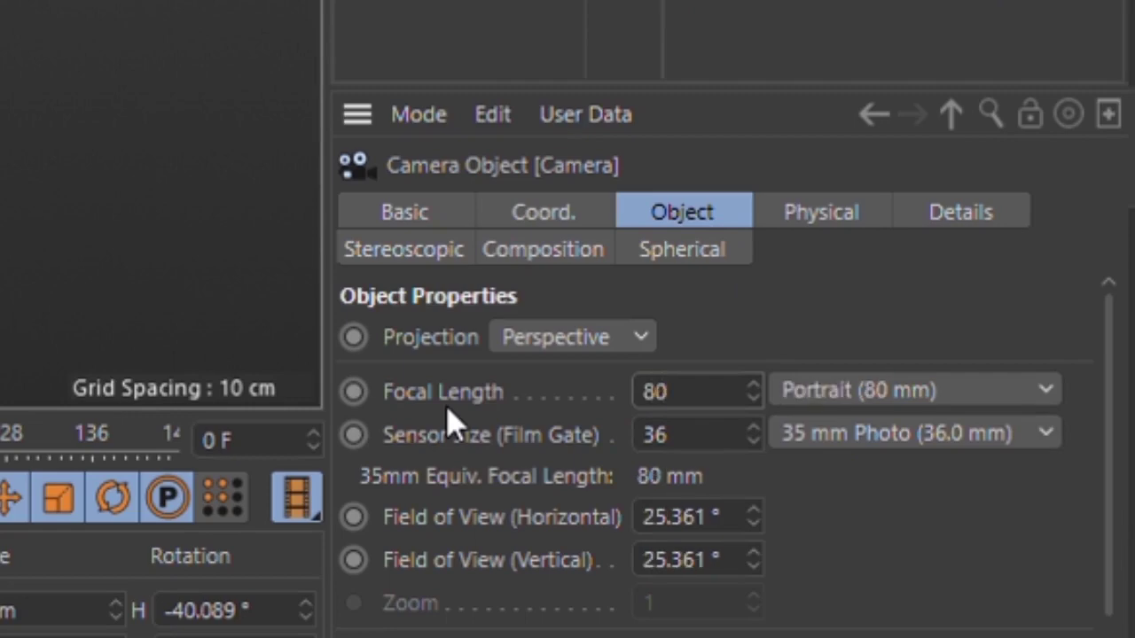
mouse_move(539, 265)
middle_mouse_down("alt")
mouse_move(500, 314)
mouse_move(474, 319)
middle_mouse_up("alt")
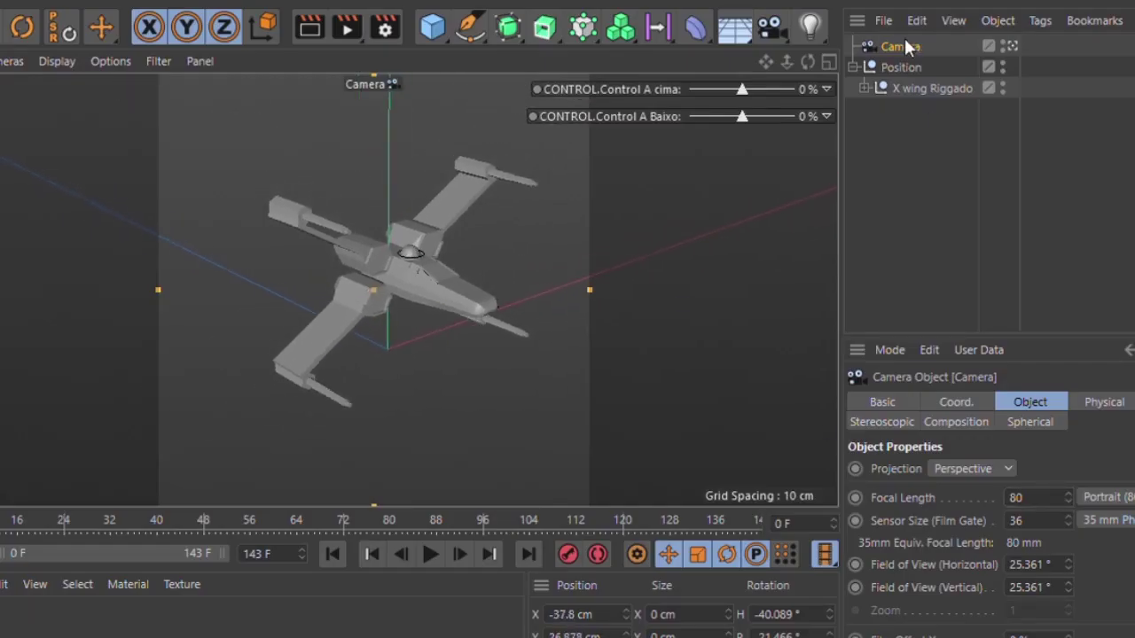
left_click(883, 133)
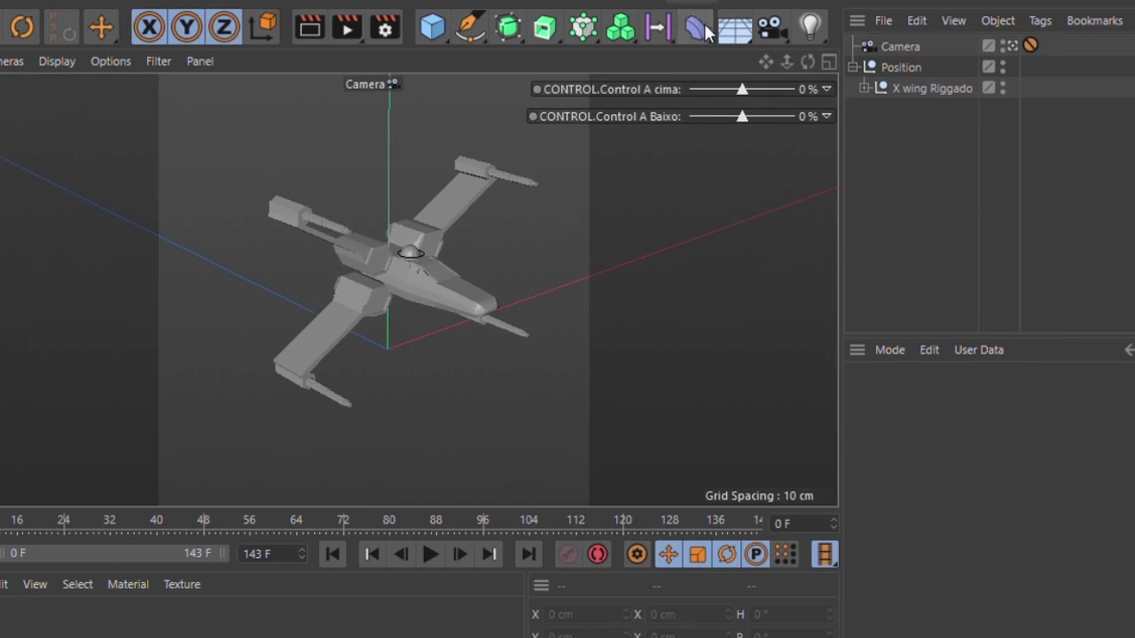
Step: Add a Floor and lower it beneath the X-wing, checking clearance during playback
left_click(735, 27)
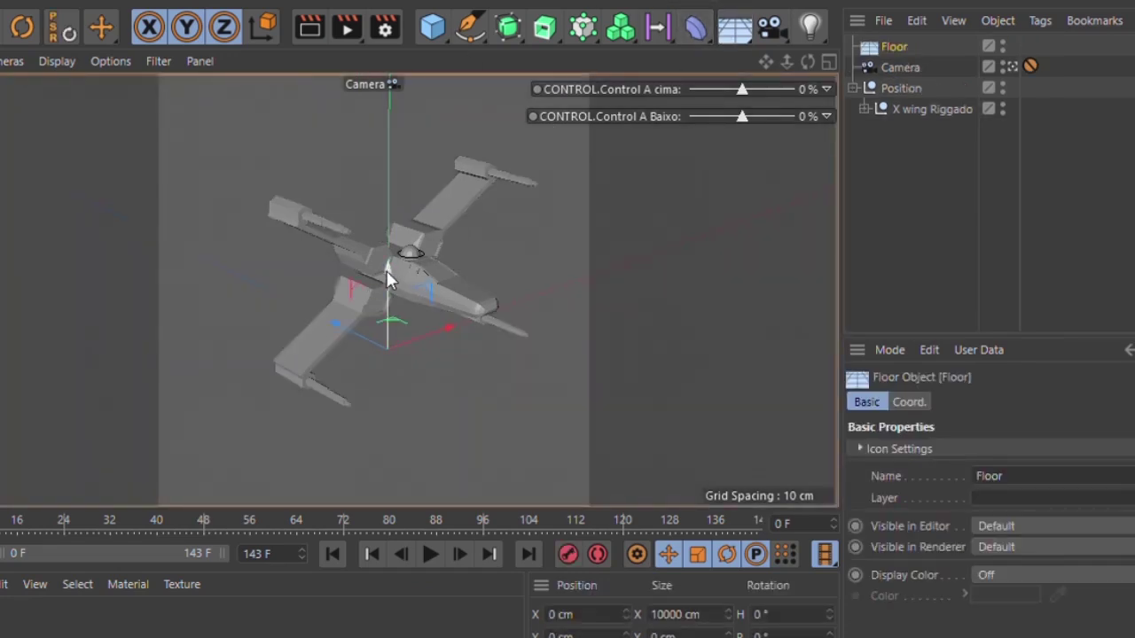
left_click_drag(387, 270, 390, 299)
left_click(432, 555)
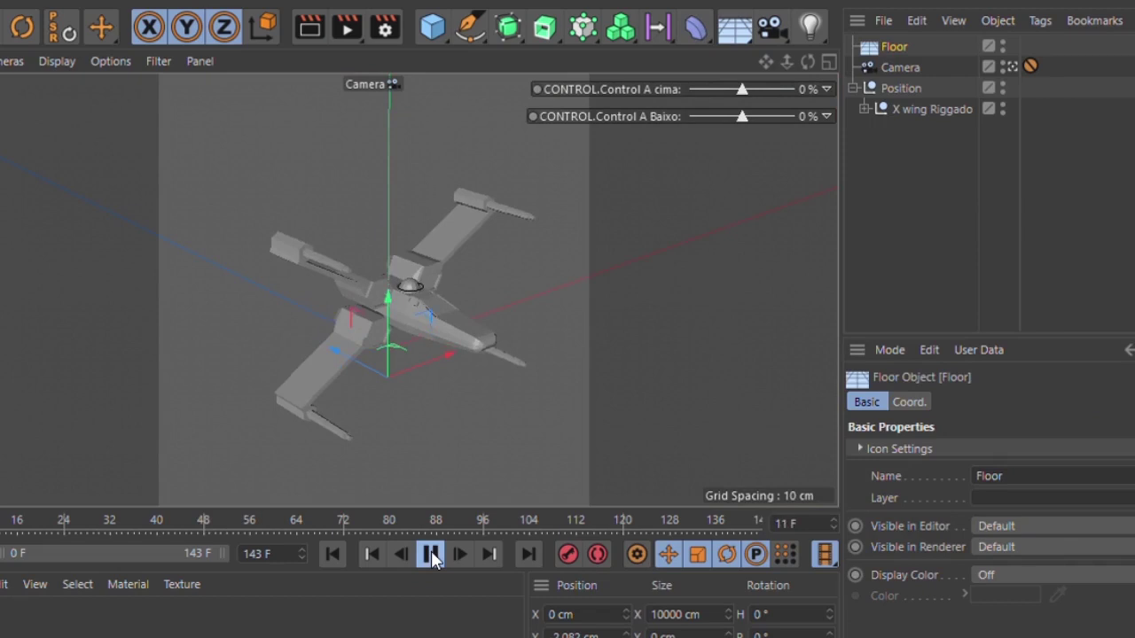
left_click(431, 551)
left_click_drag(400, 321, 391, 347)
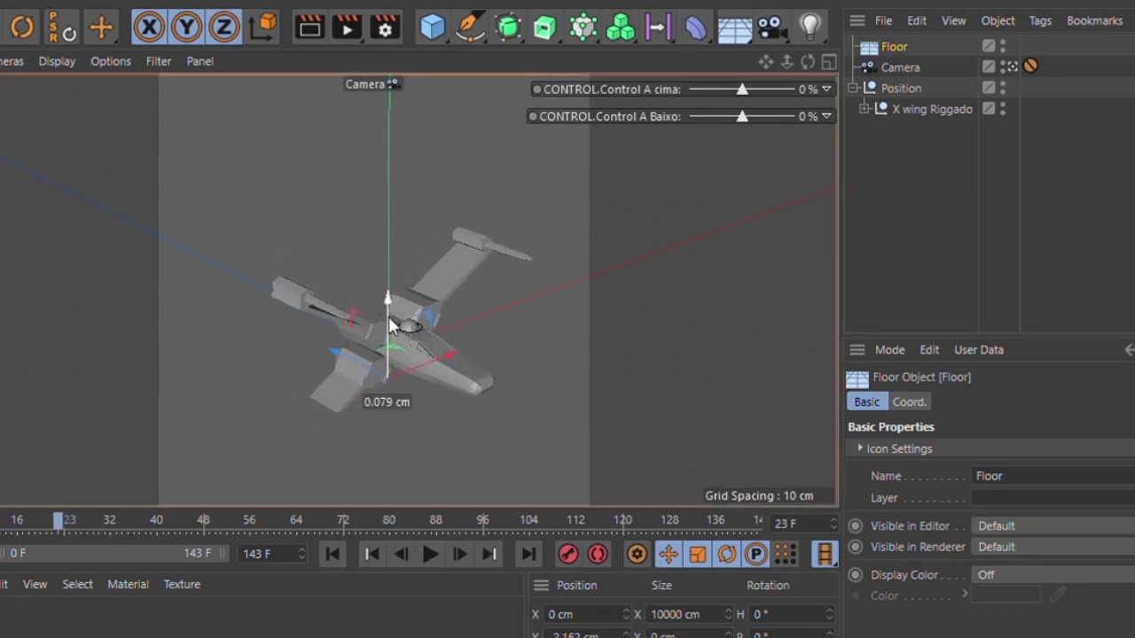
left_click(432, 554)
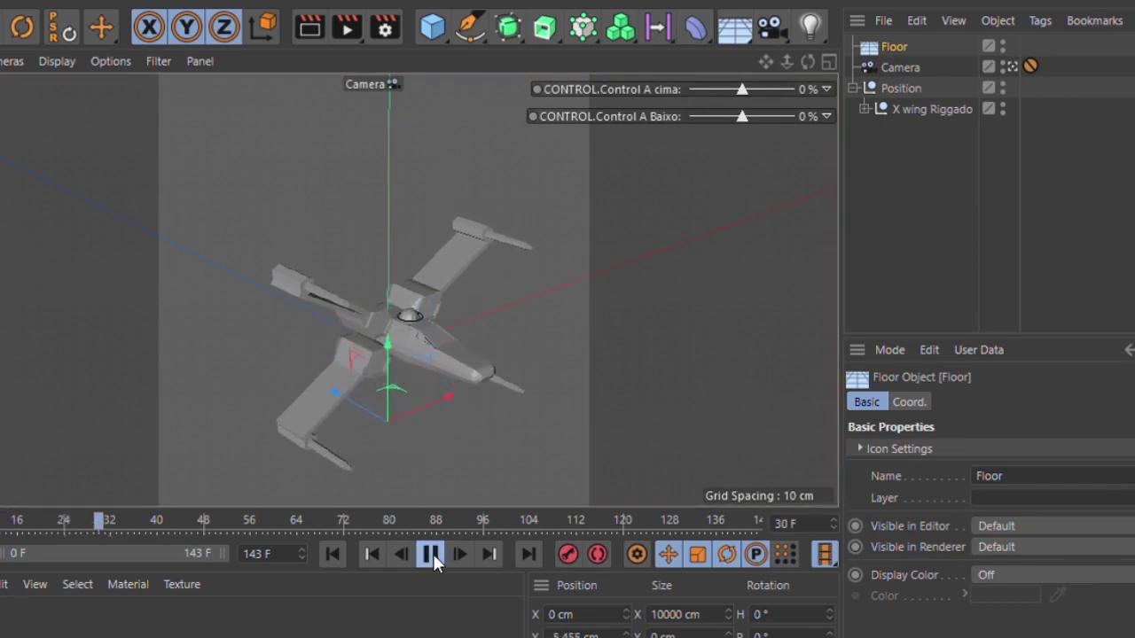
left_click(432, 554)
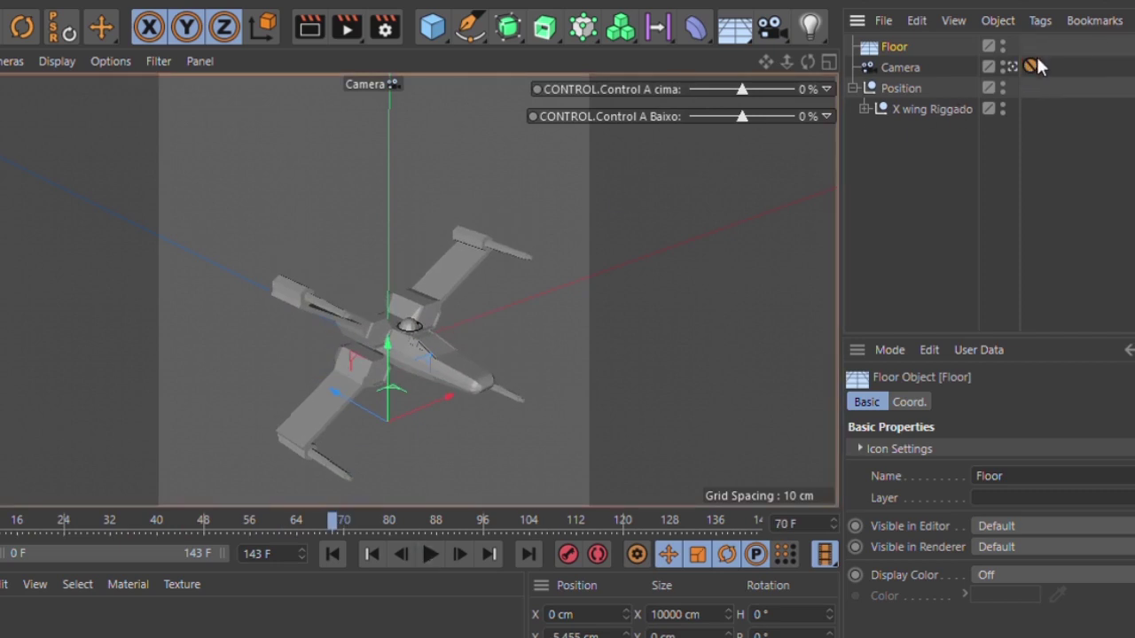
left_click_drag(1030, 48, 1030, 46)
left_click_drag(467, 281, 419, 260, "alt")
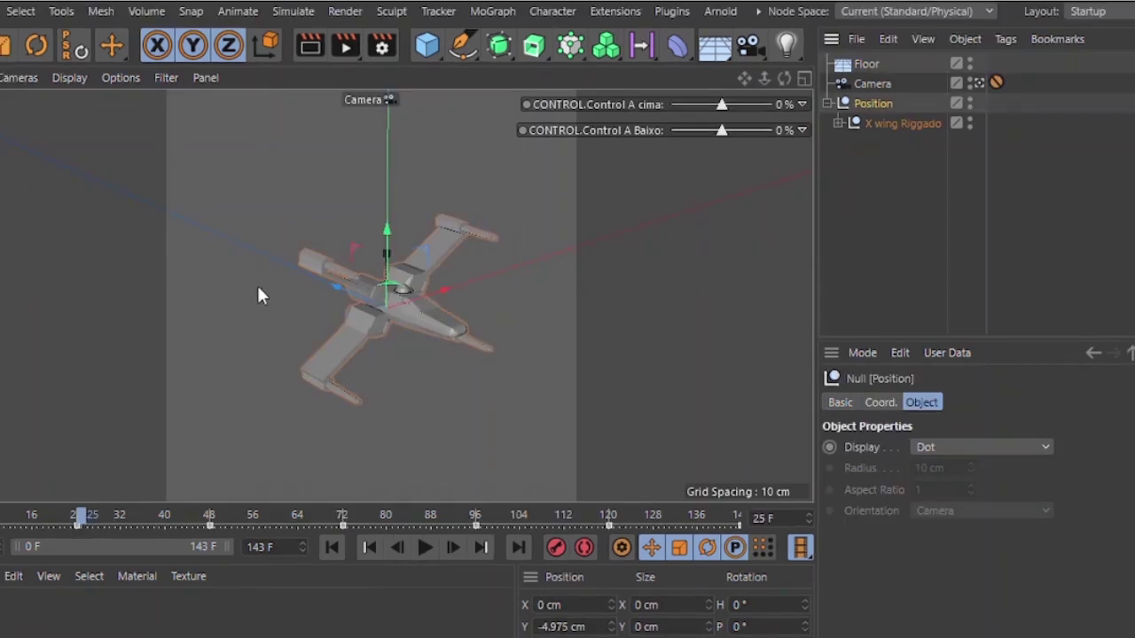
Step: In the F-Curve view, frame the Position height keys and drag their tangent handles longer
key("shift+F3")
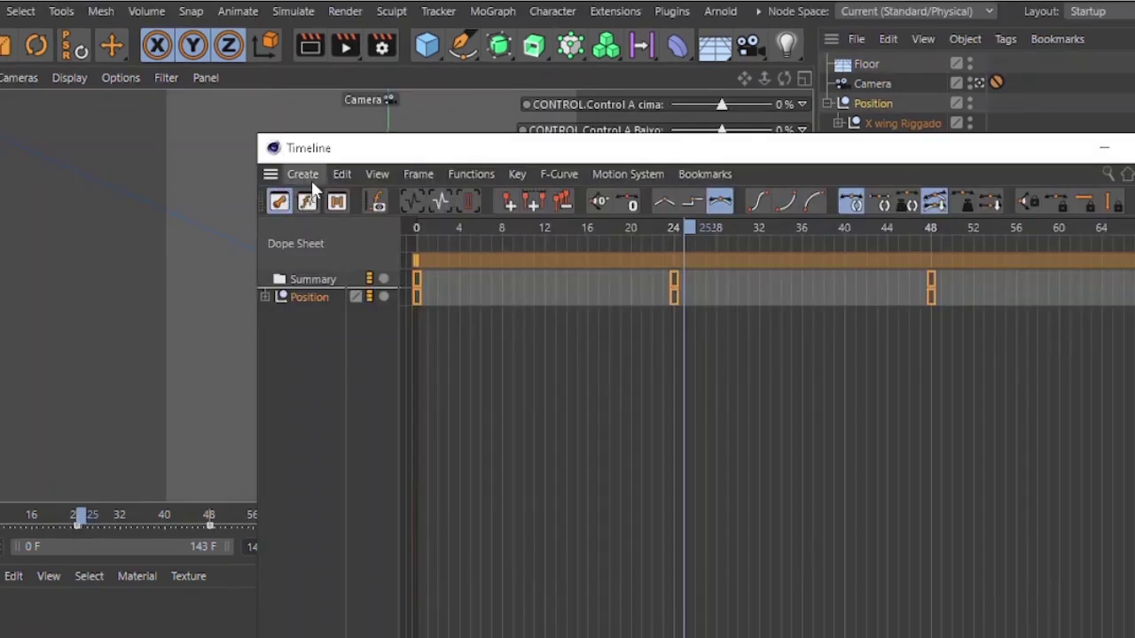
left_click(307, 202)
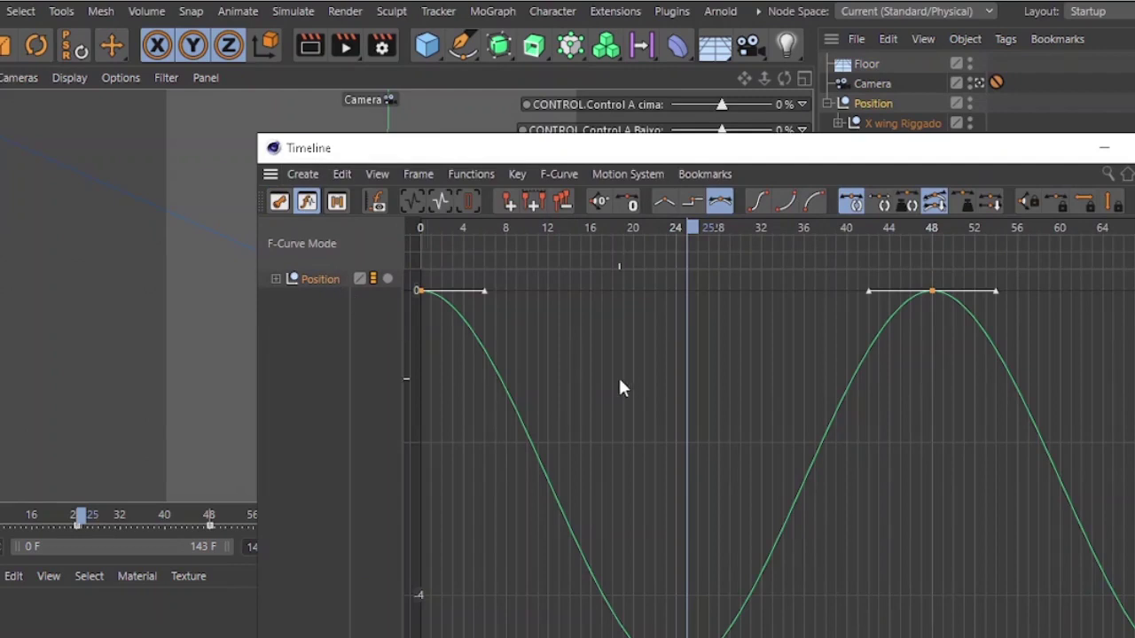
key("h")
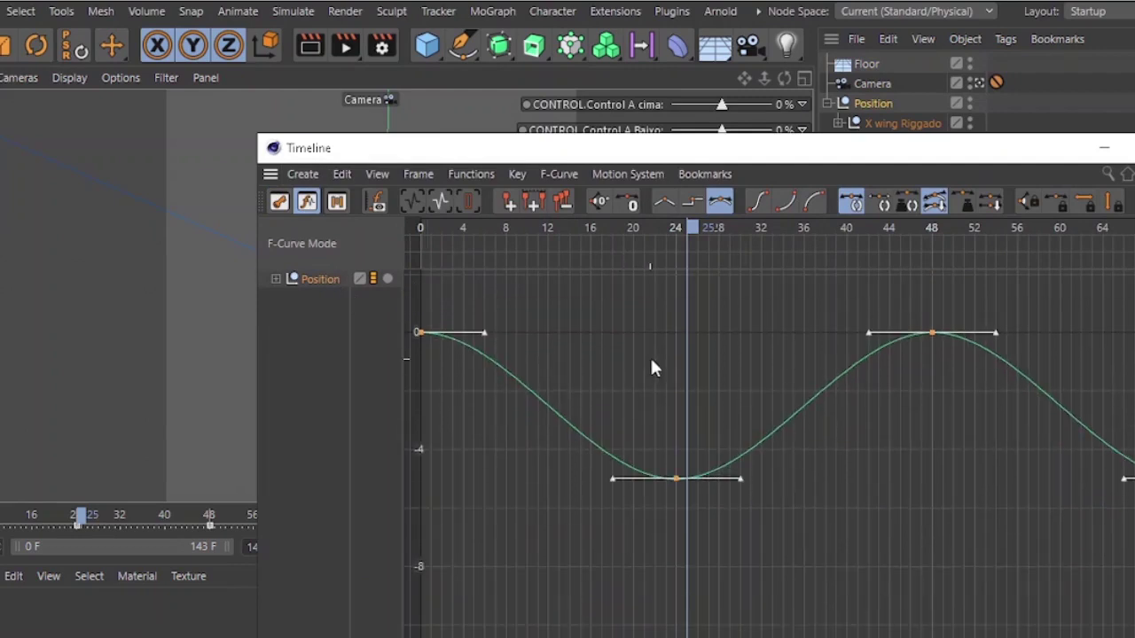
key("h")
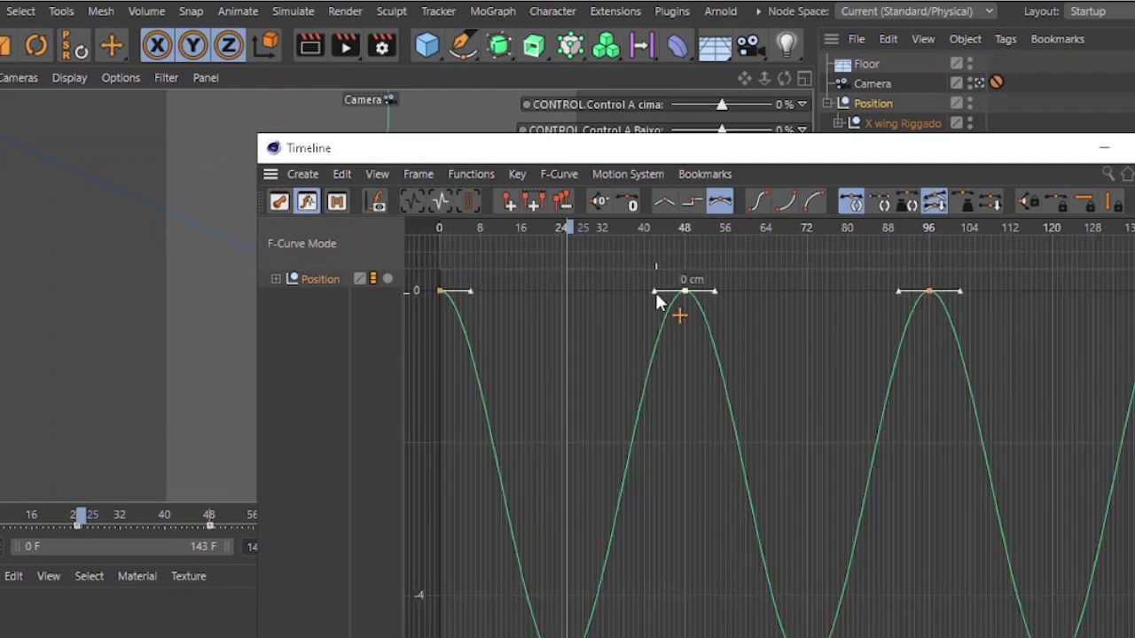
left_click_drag(656, 299, 618, 311)
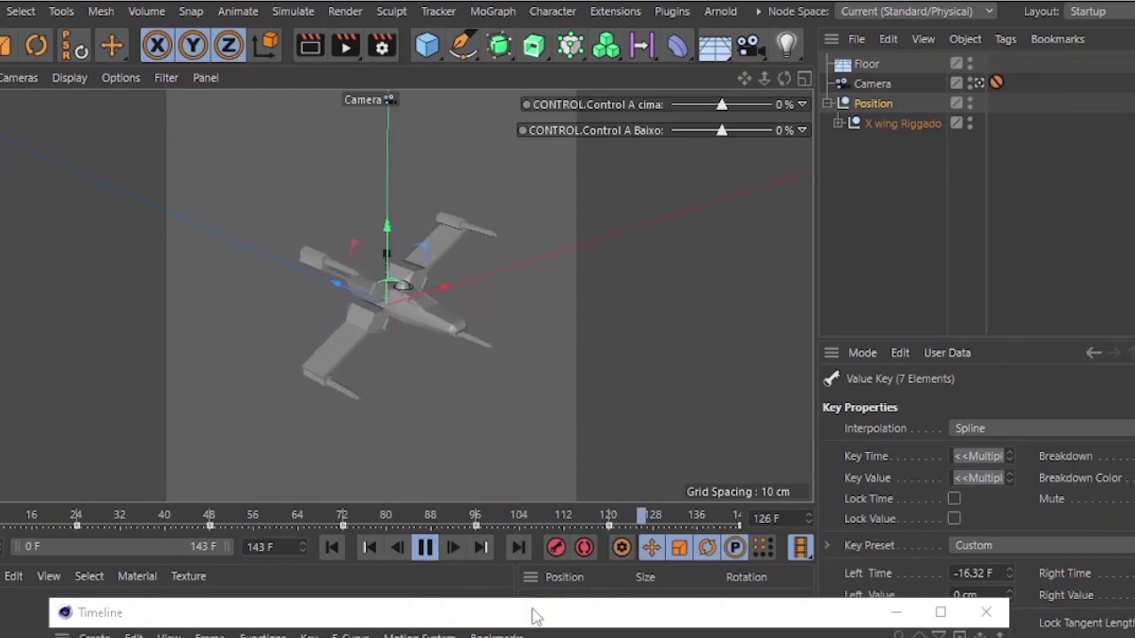
mouse_move(532, 616)
left_mouse_down()
mouse_move(754, 220)
mouse_move(919, 69)
mouse_move(950, 69)
left_mouse_up()
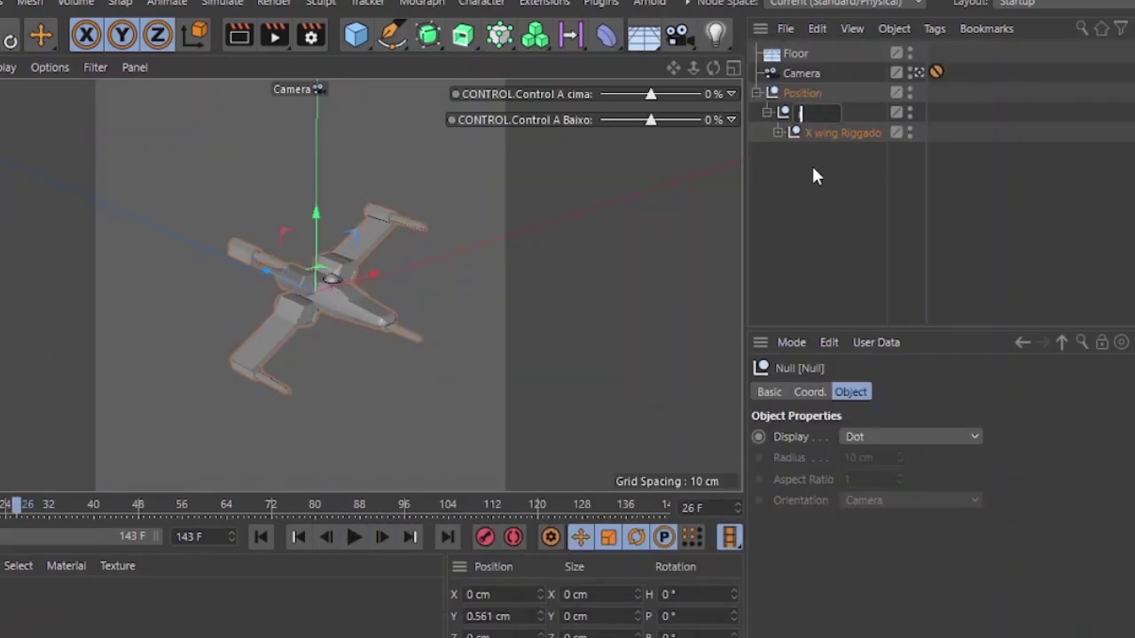
Step: Rename the null to Rotation and try its rotation values around frames 71 and 84
type("Rotation")
key("Return")
left_click_drag(160, 503, 270, 514)
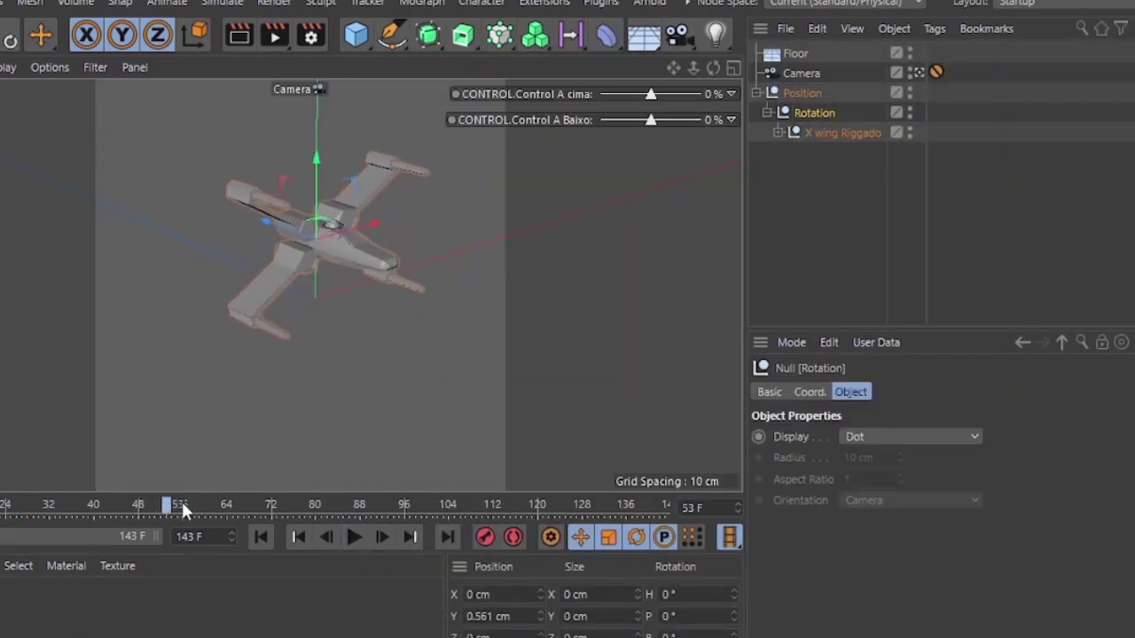
left_click(809, 392)
left_click_drag(1106, 438, 1106, 416)
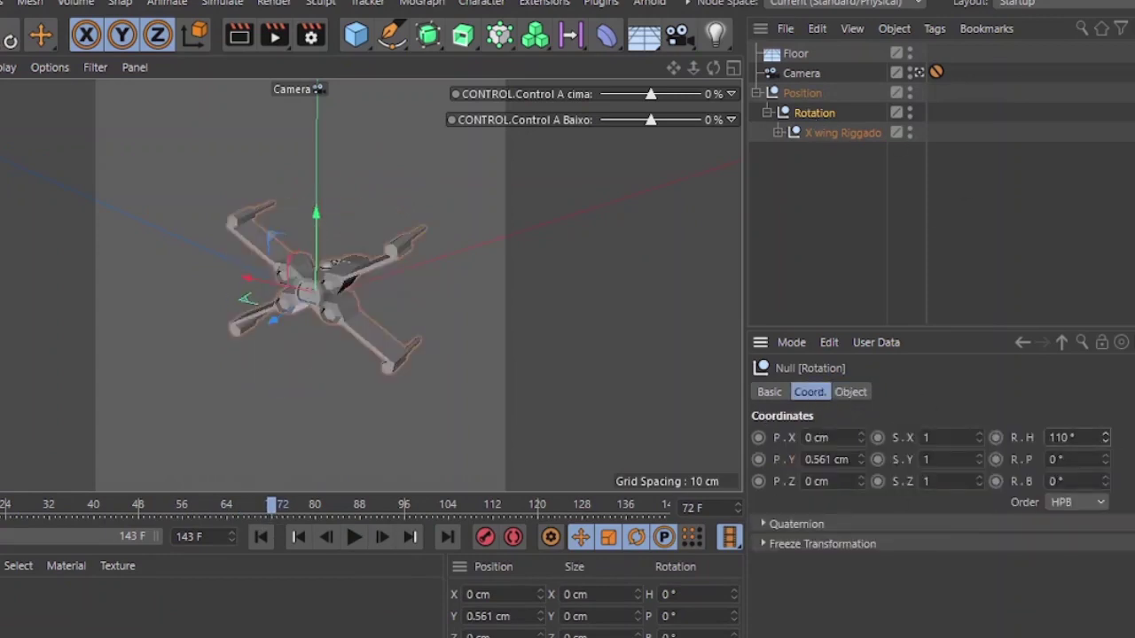
left_click_drag(1105, 459, 1105, 439)
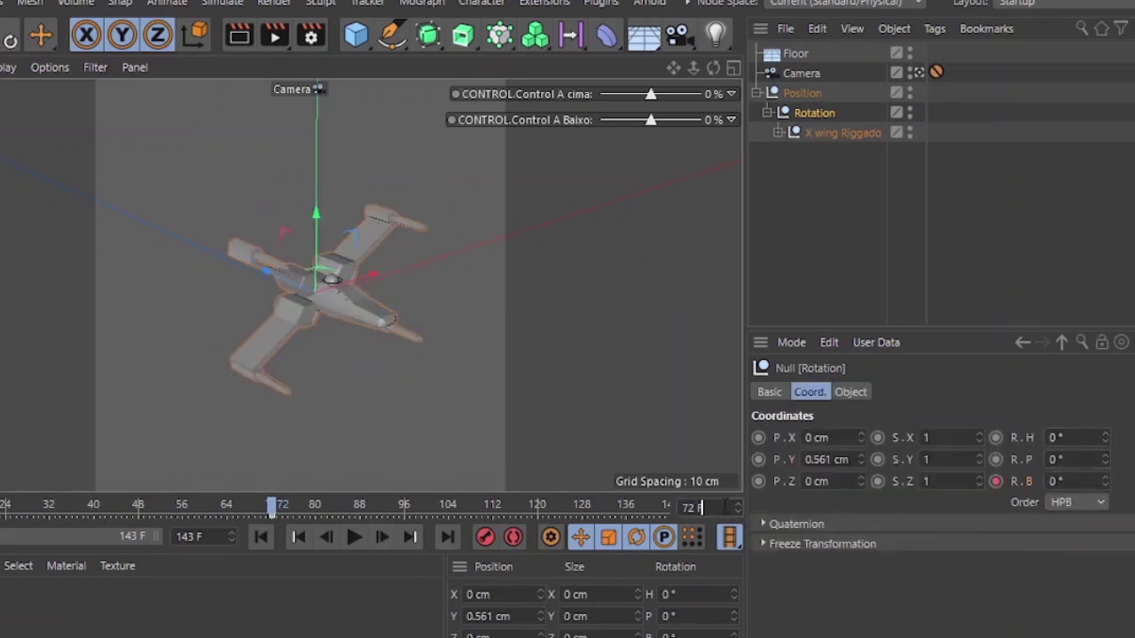
left_click_drag(700, 507, 725, 506)
type("0")
key("Return")
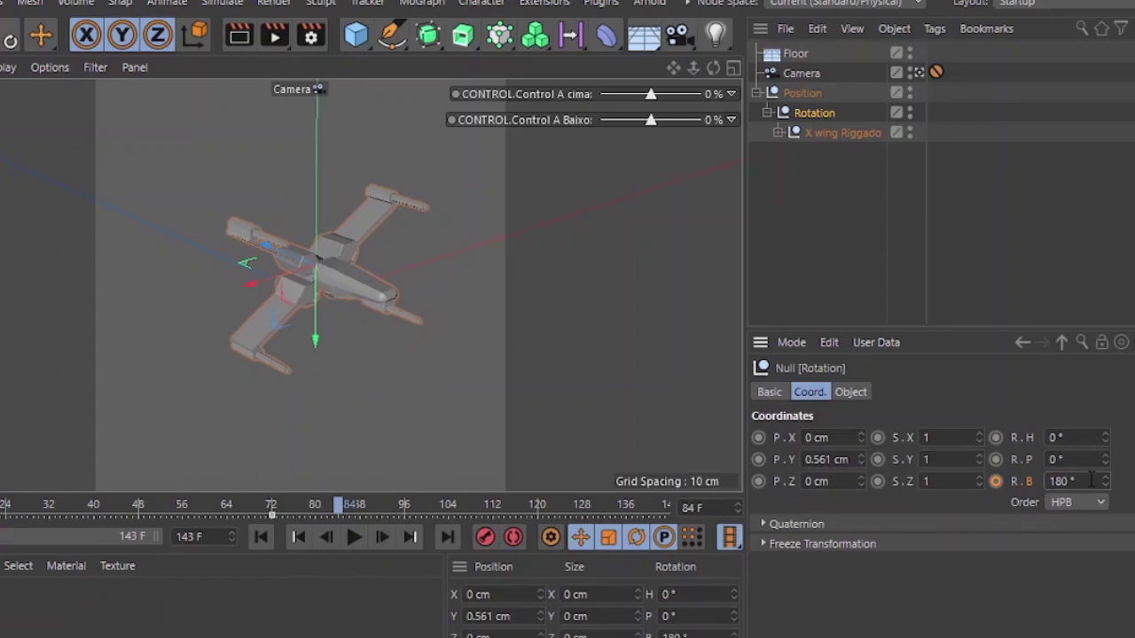
key("ctrl+z")
Step: Lengthen the Rotation track's key tangents for a smooth roll, play it, and return to frame 72
key("shift+F3")
left_click(268, 245)
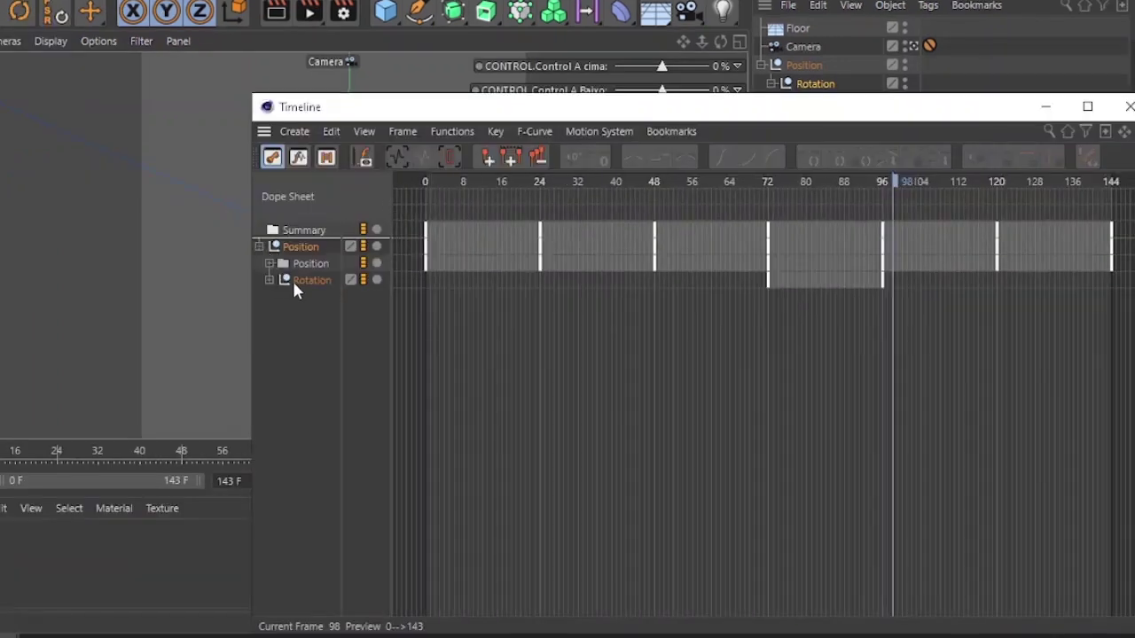
left_click(294, 280)
key("Tab")
left_click_drag(865, 242, 811, 243)
left_click(1129, 107)
left_click(385, 482)
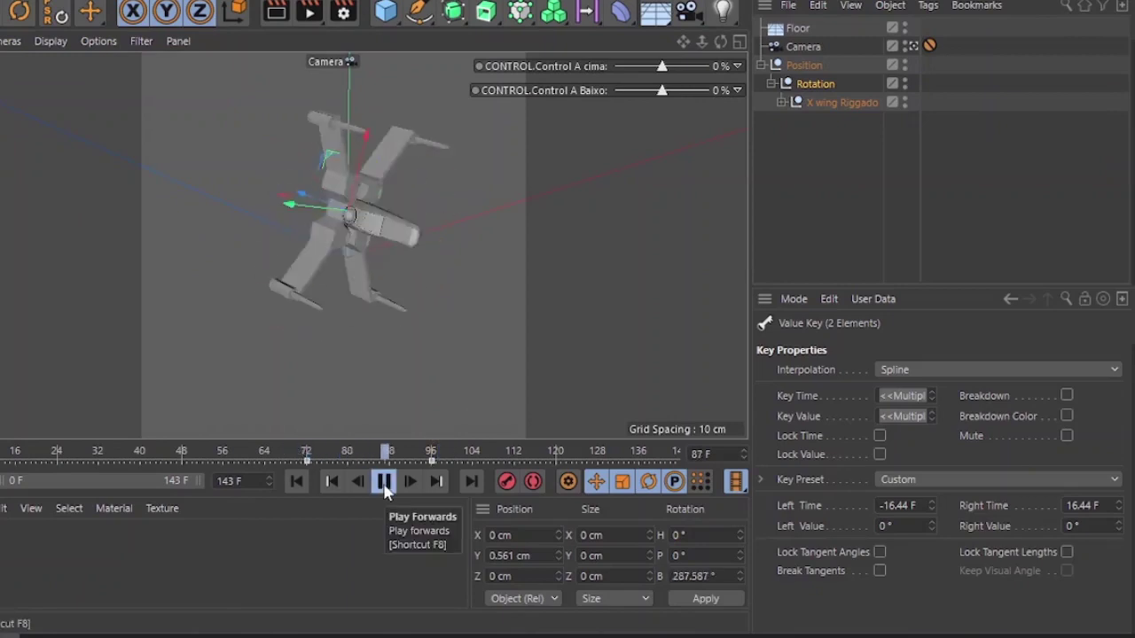
mouse_move(362, 448)
left_mouse_down()
mouse_move(372, 450)
mouse_move(359, 450)
left_mouse_up()
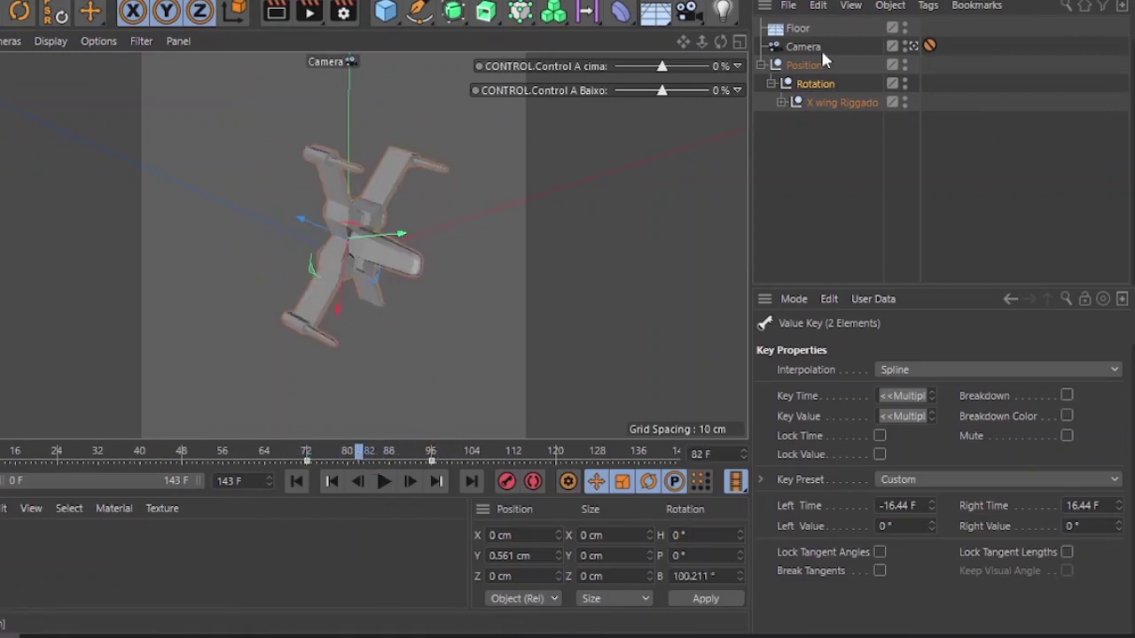
left_click(363, 258)
left_click_drag(662, 66, 646, 76)
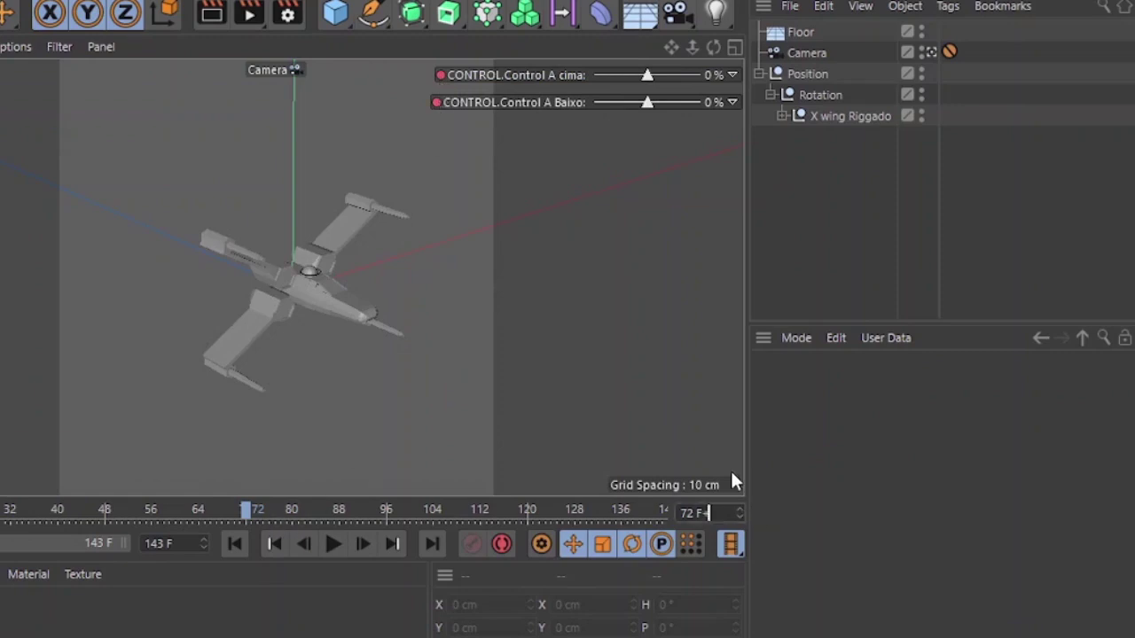
Step: At frame 84, key CONTROL's Control A cima to 5% and Control A Baixo to -5%
key("ctrl+g")
left_click(780, 116)
left_click(847, 136)
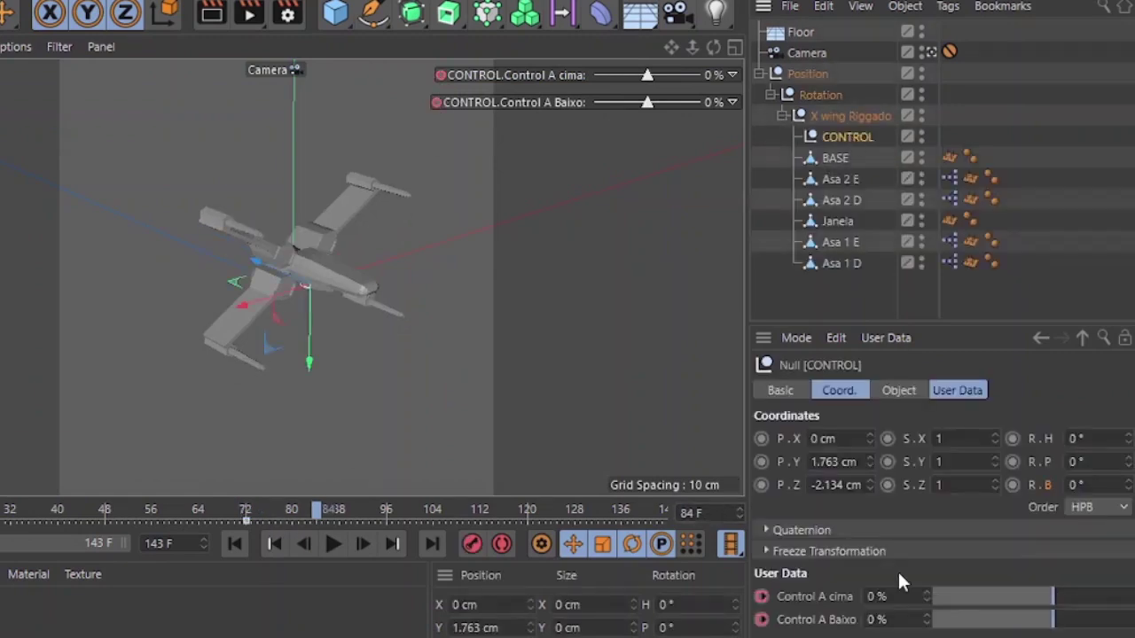
left_click_drag(927, 599, 927, 635)
left_click(927, 624)
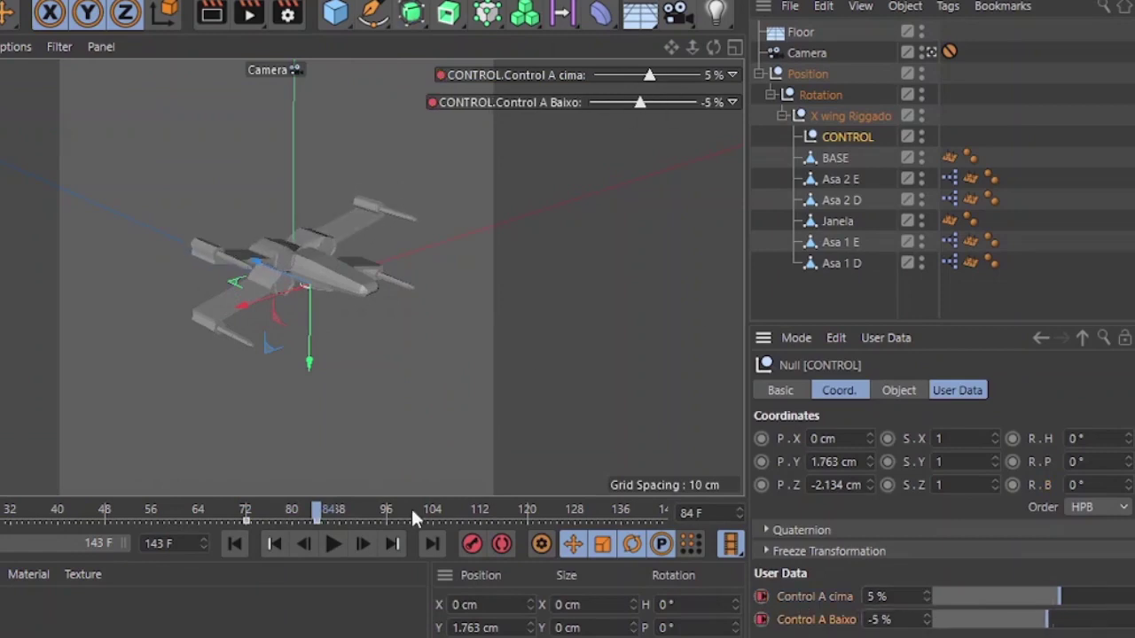
left_click(360, 543)
left_click(360, 542)
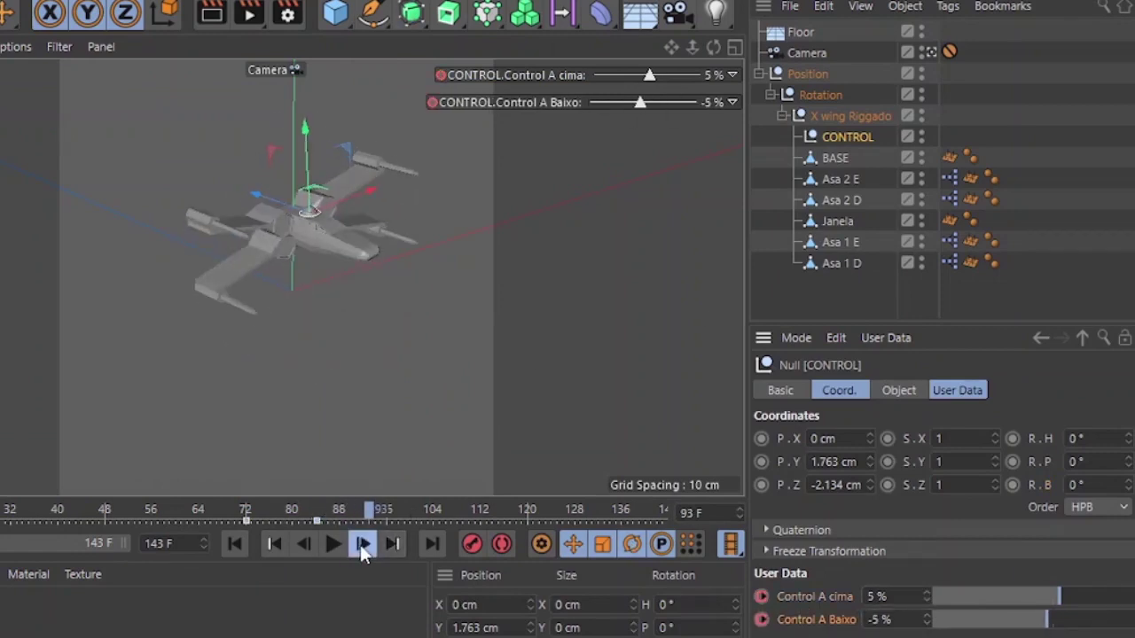
left_click(360, 544)
left_click(360, 544)
Step: Set Control A cima and Control A Baixo back to 0% and scrub to review the wings
double_click(882, 595)
type("0")
key("Return")
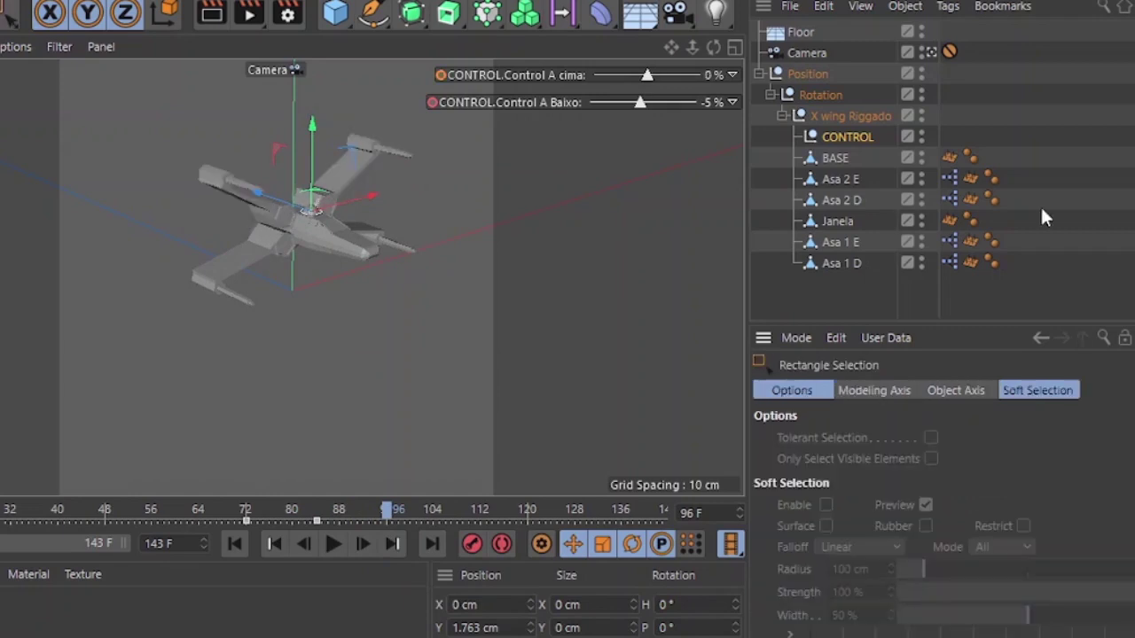
double_click(878, 619)
type("0")
key("Return")
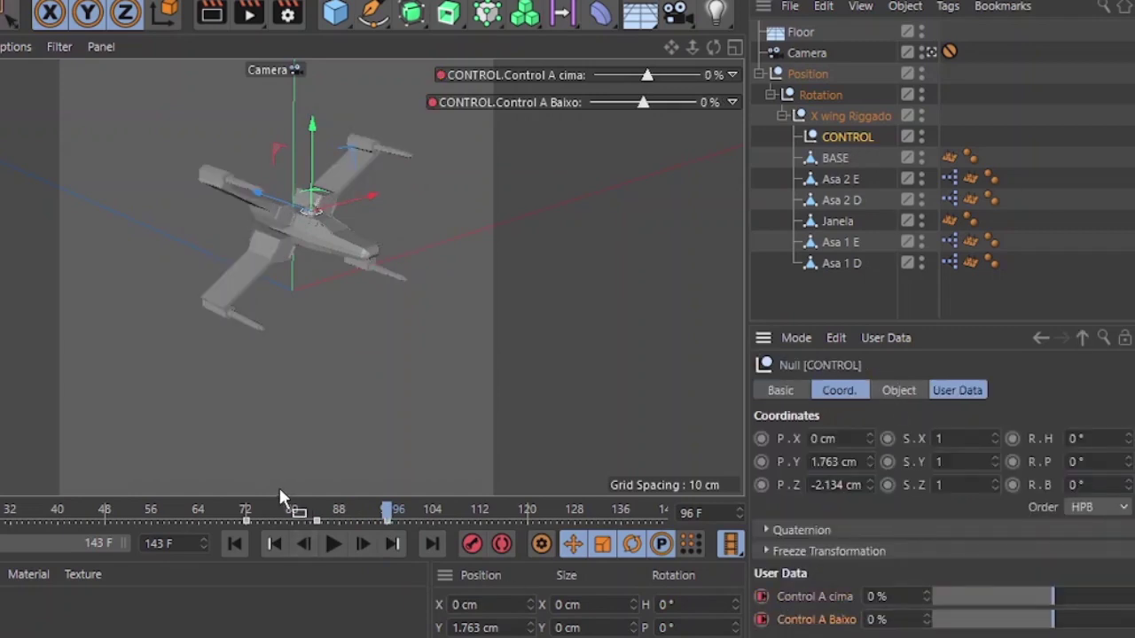
left_click_drag(279, 504, 335, 509)
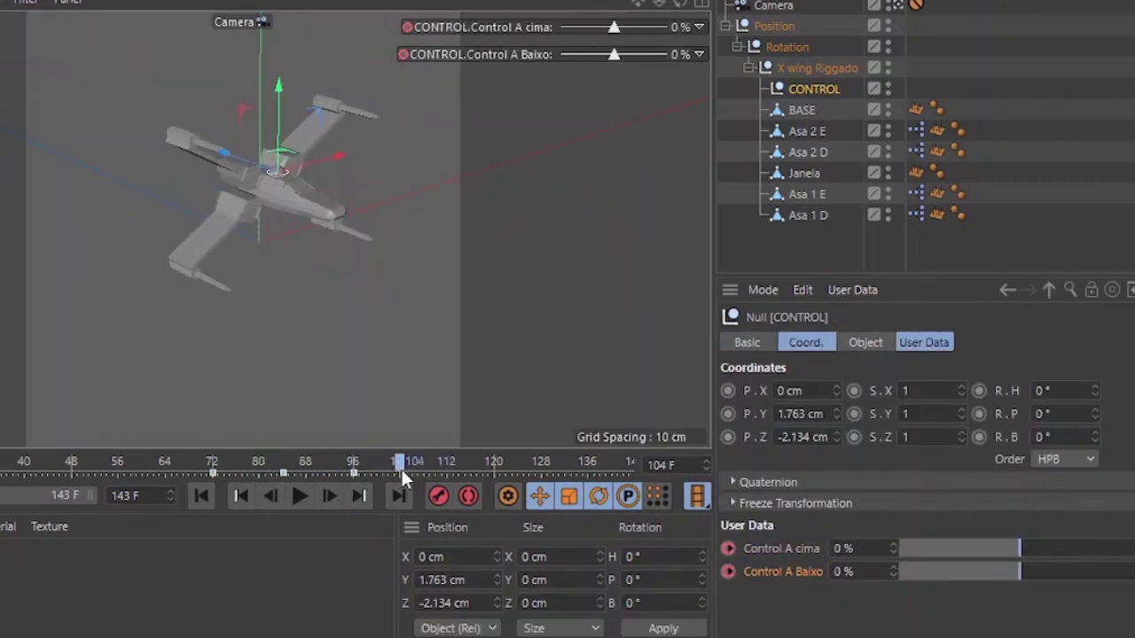
left_click_drag(304, 461, 435, 552)
left_click_drag(976, 559, 1011, 557)
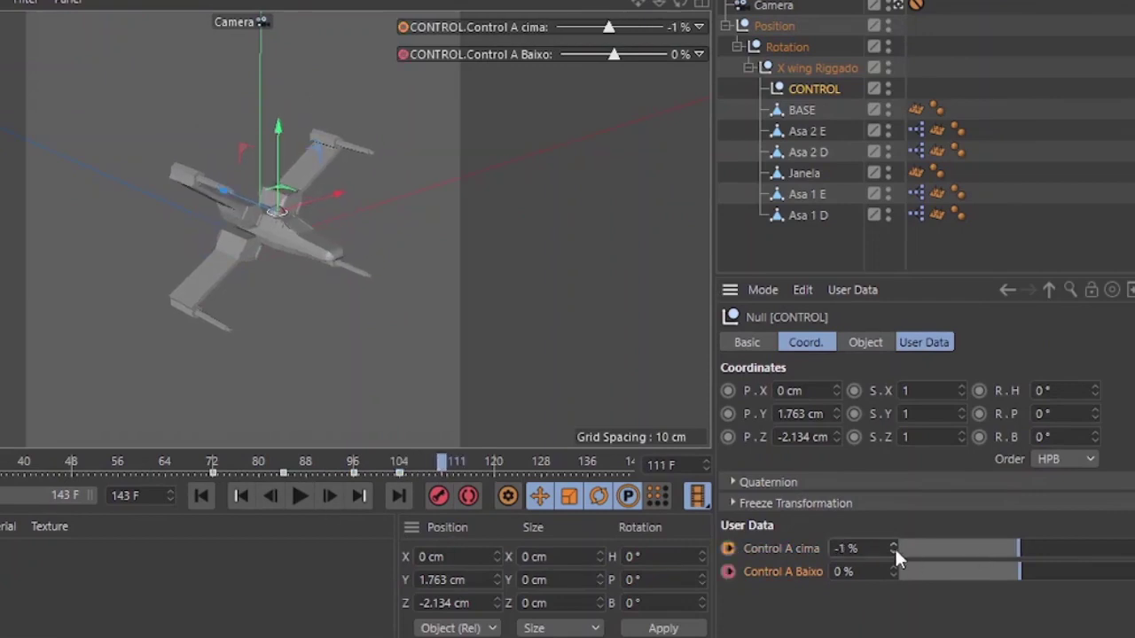
Step: Key the Janela part's pitch at -95° on frame 67 and preview the swing
left_click(532, 463)
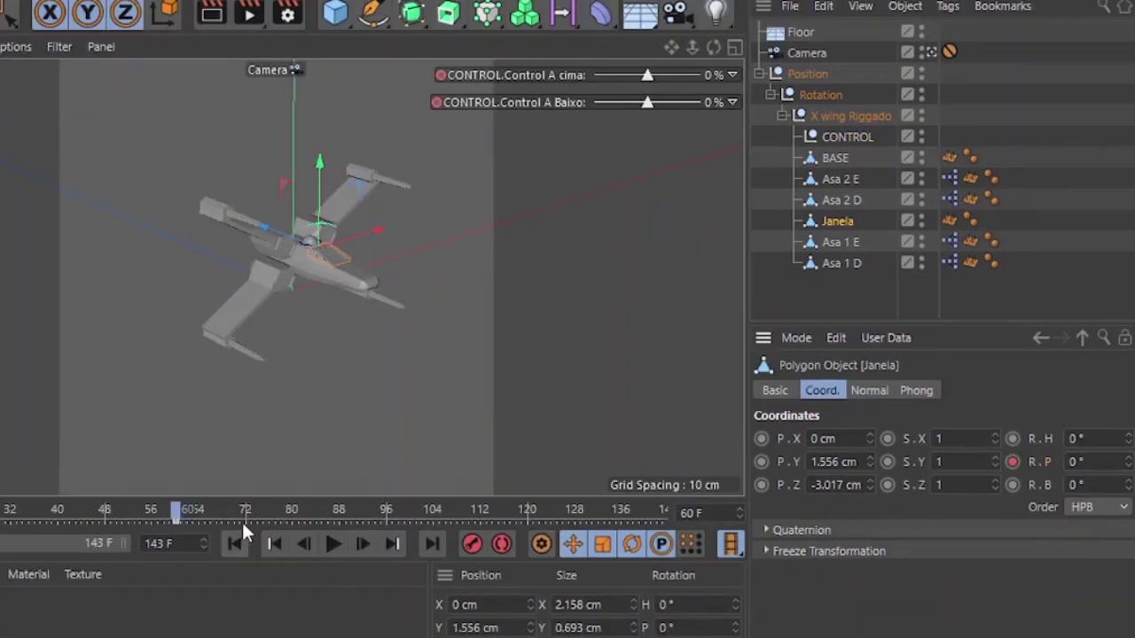
left_click(216, 513)
left_click_drag(1128, 462, 1128, 496)
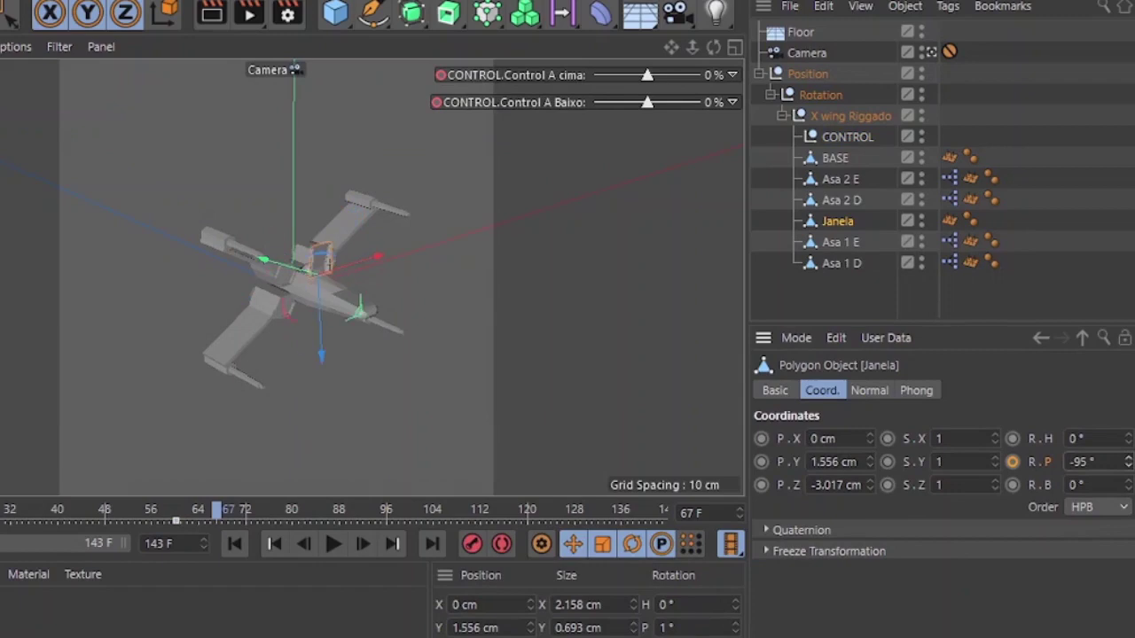
left_click(331, 543)
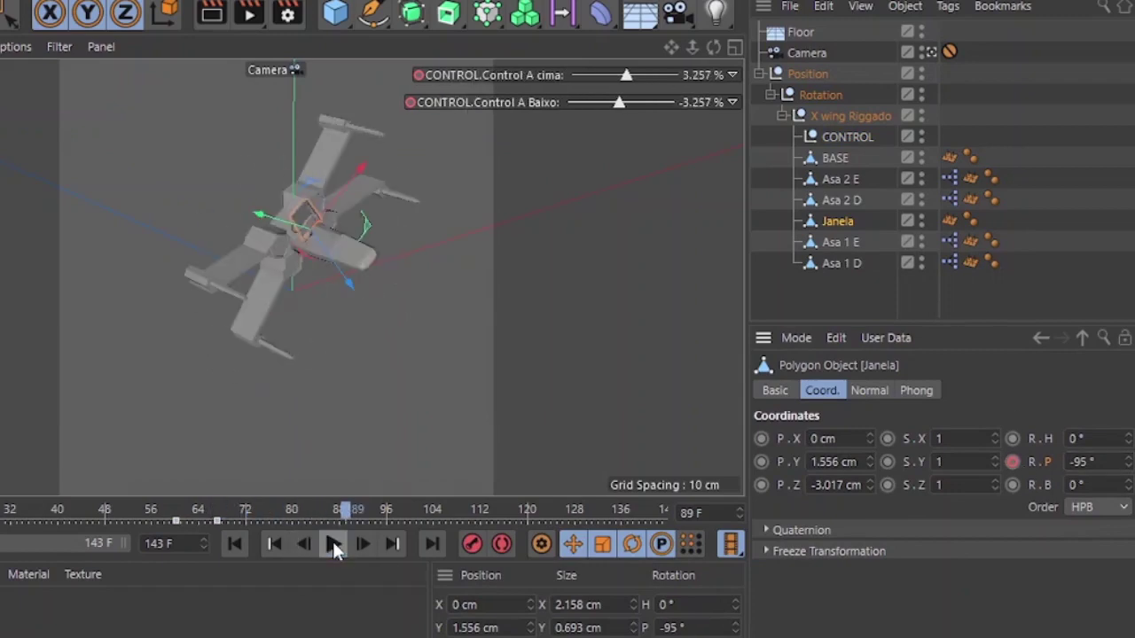
left_click(332, 543)
Step: Add settling Janela pitch keys of 2° at frame 93, -2° at 95 and 0° at 97
left_click(368, 511)
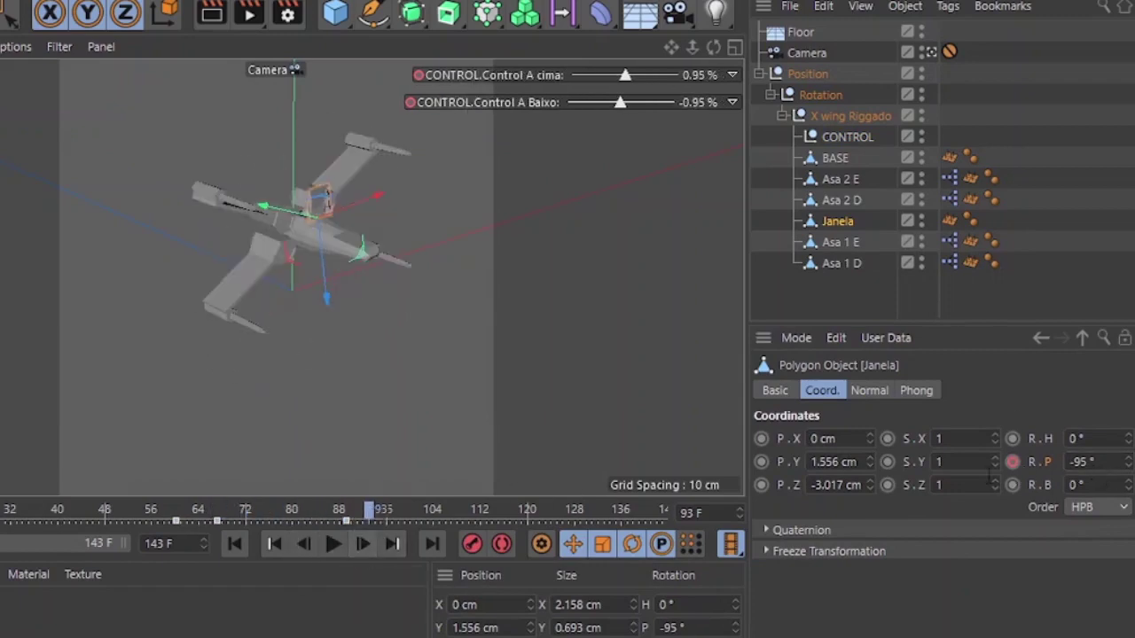
type("2")
key("Return")
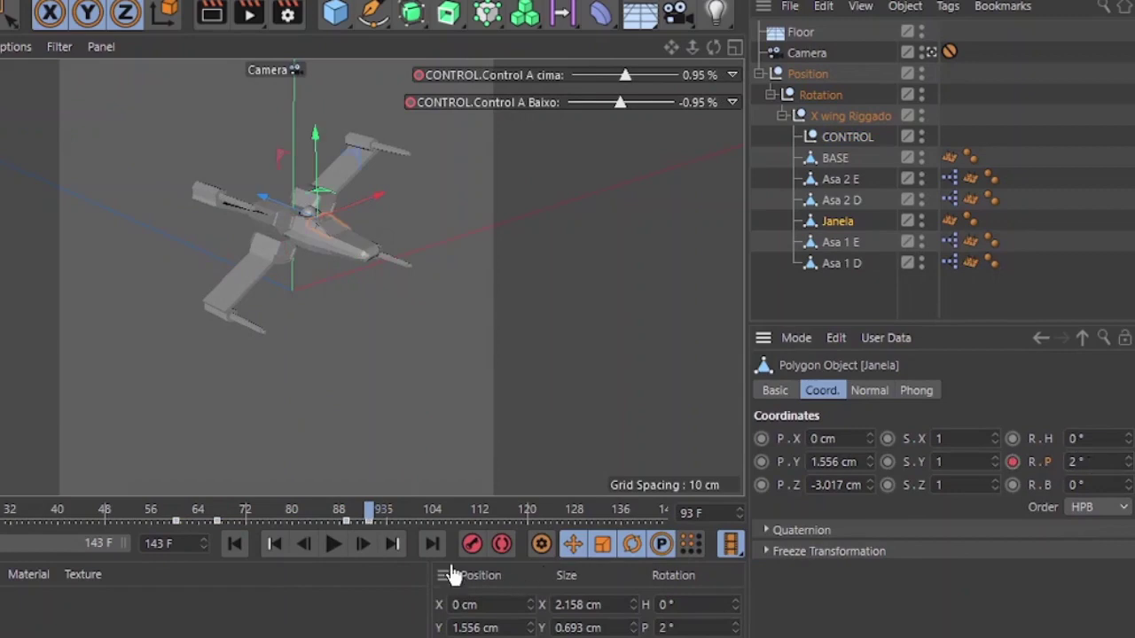
left_click(363, 544)
left_click(362, 544)
double_click(1092, 463)
type("2")
key("Return")
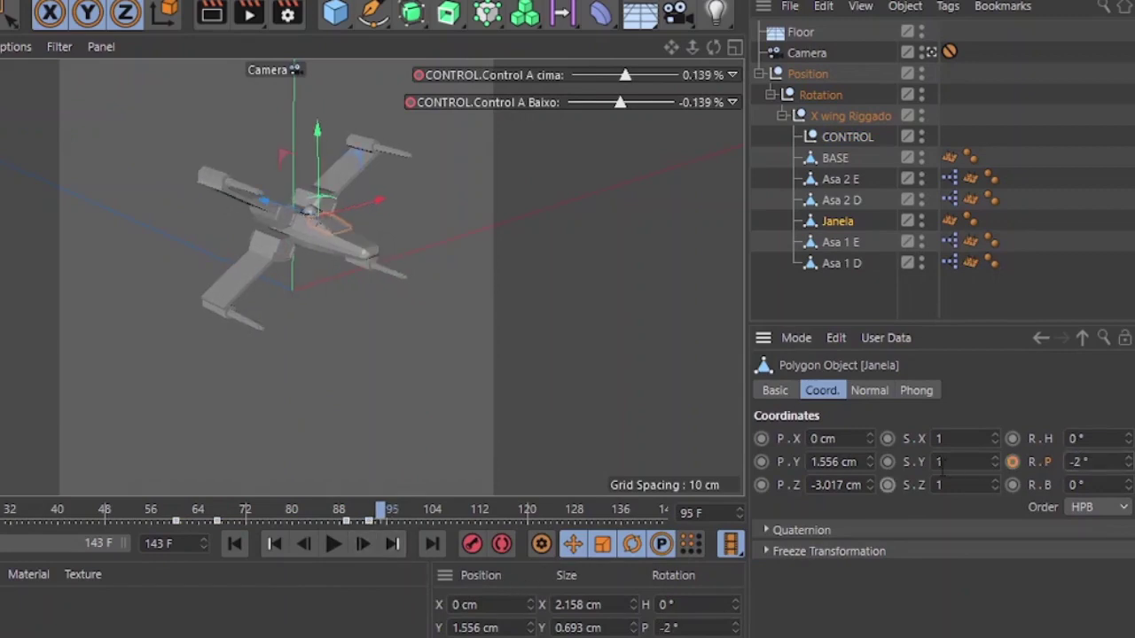
key("g")
key("g")
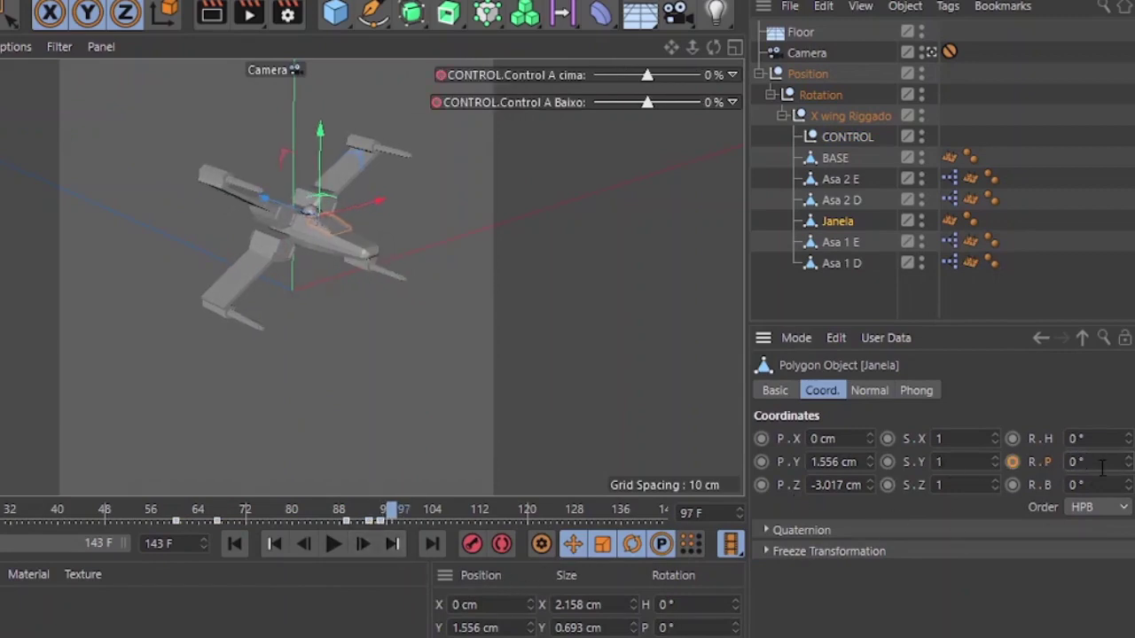
left_click(864, 295)
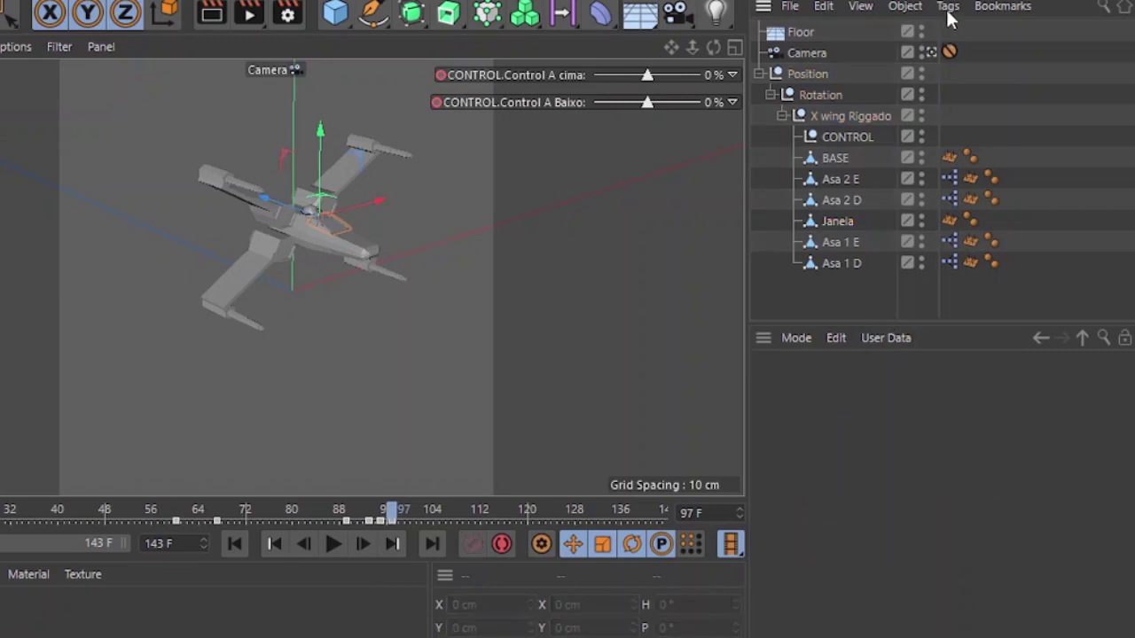
Step: View the scene through the Default Camera and play the animation
left_click(931, 52)
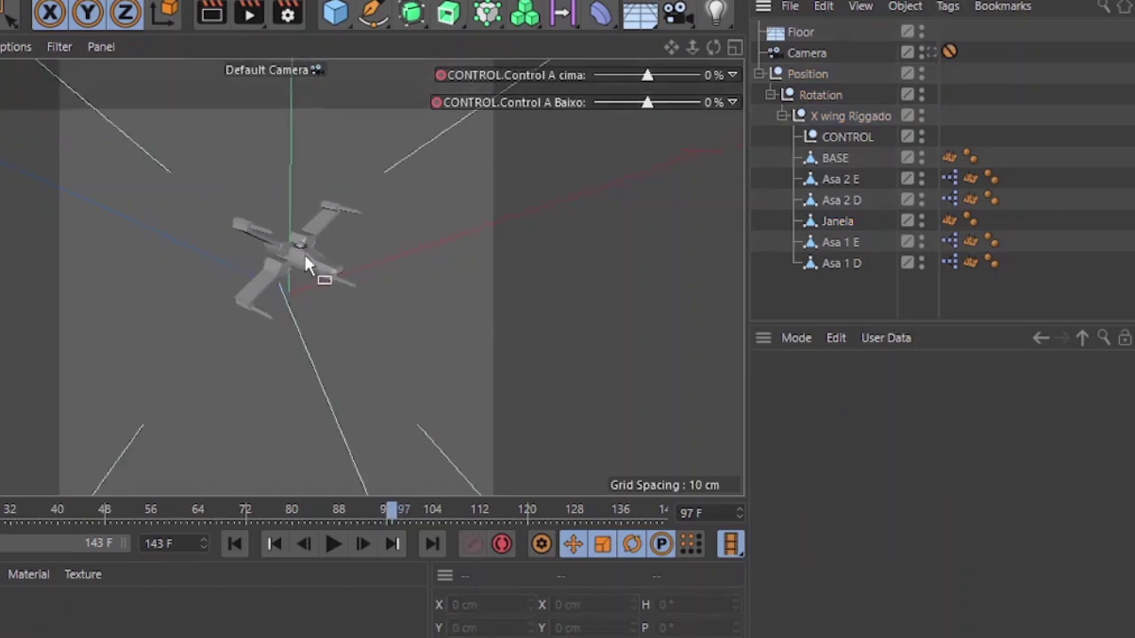
scroll(306, 265, "up", 5)
left_click(335, 544)
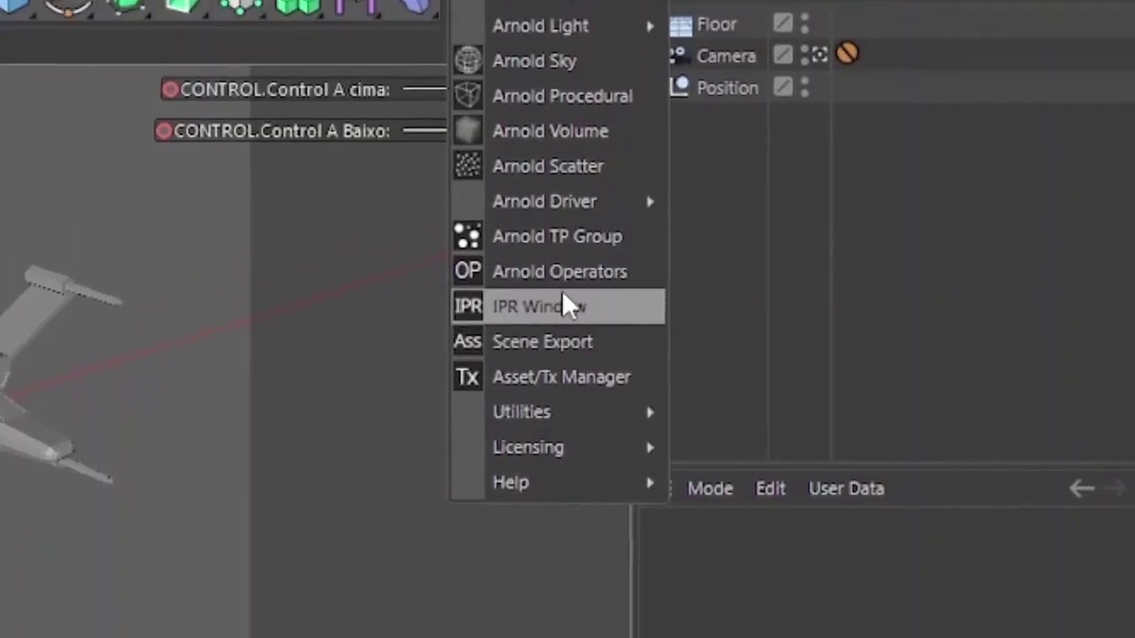
Step: Open the Arnold IPR window and add an Arnold distant_light to the scene
left_click(562, 306)
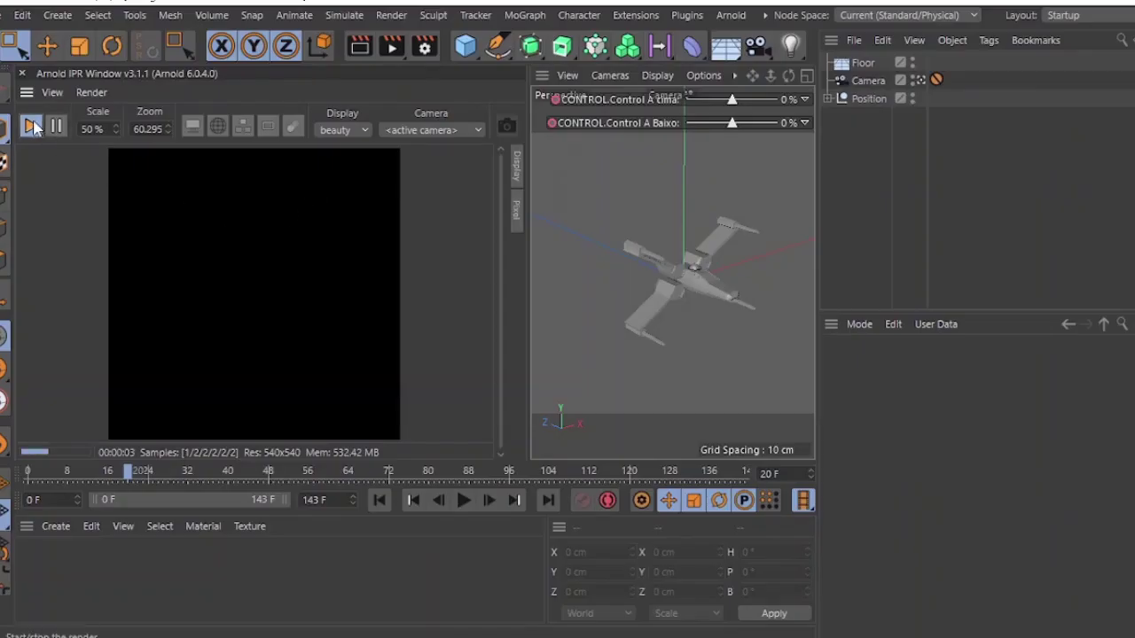
left_click(725, 17)
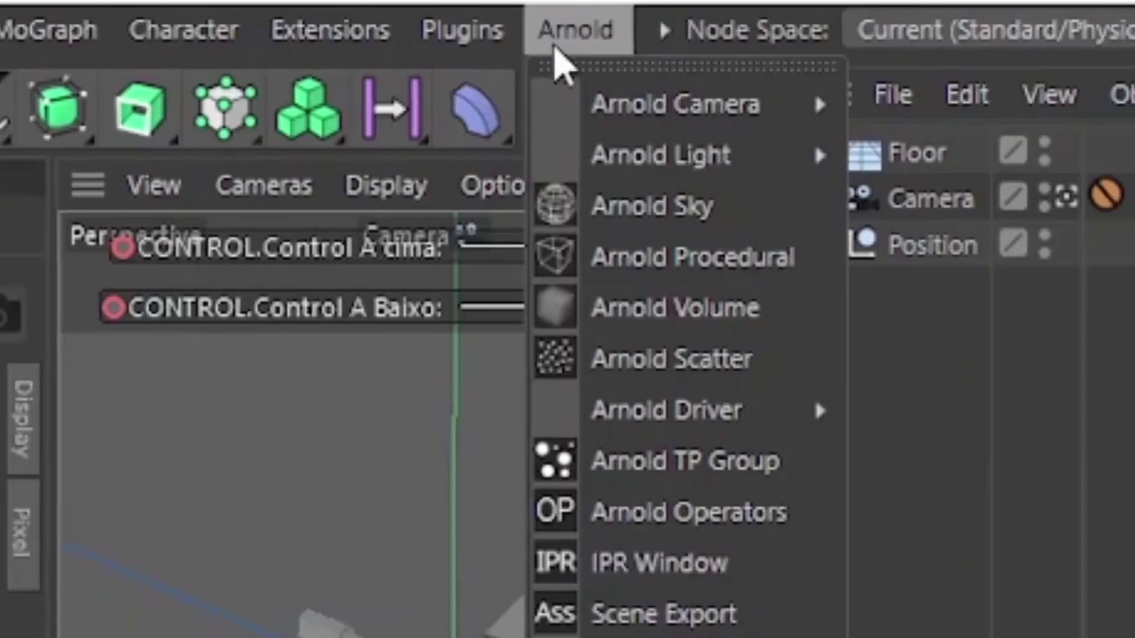
mouse_move(764, 63)
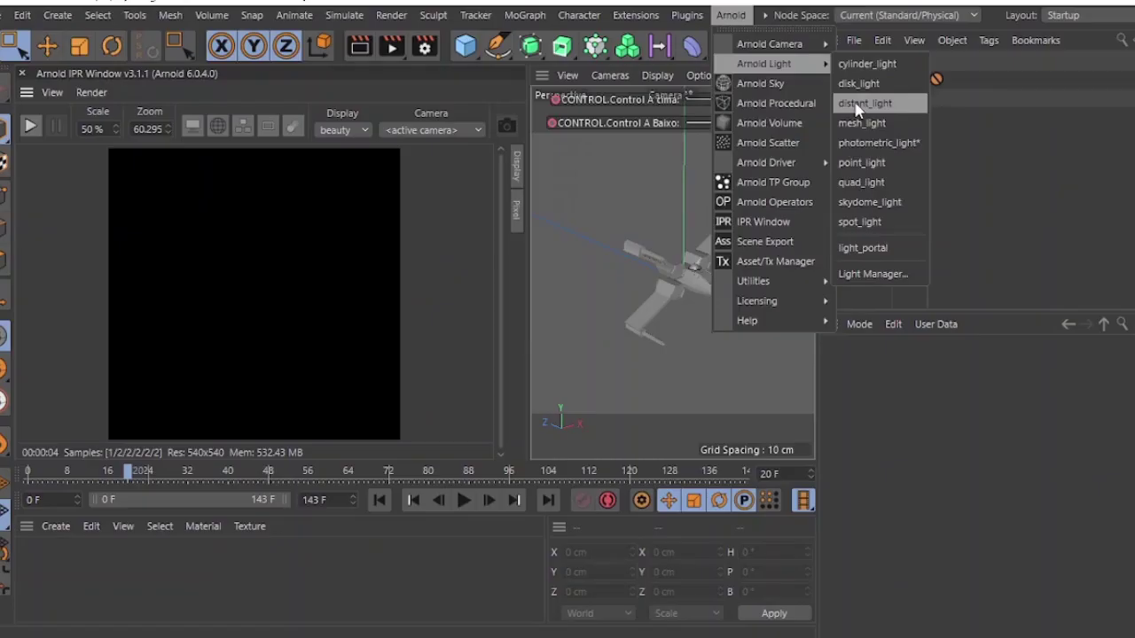
left_click(857, 105)
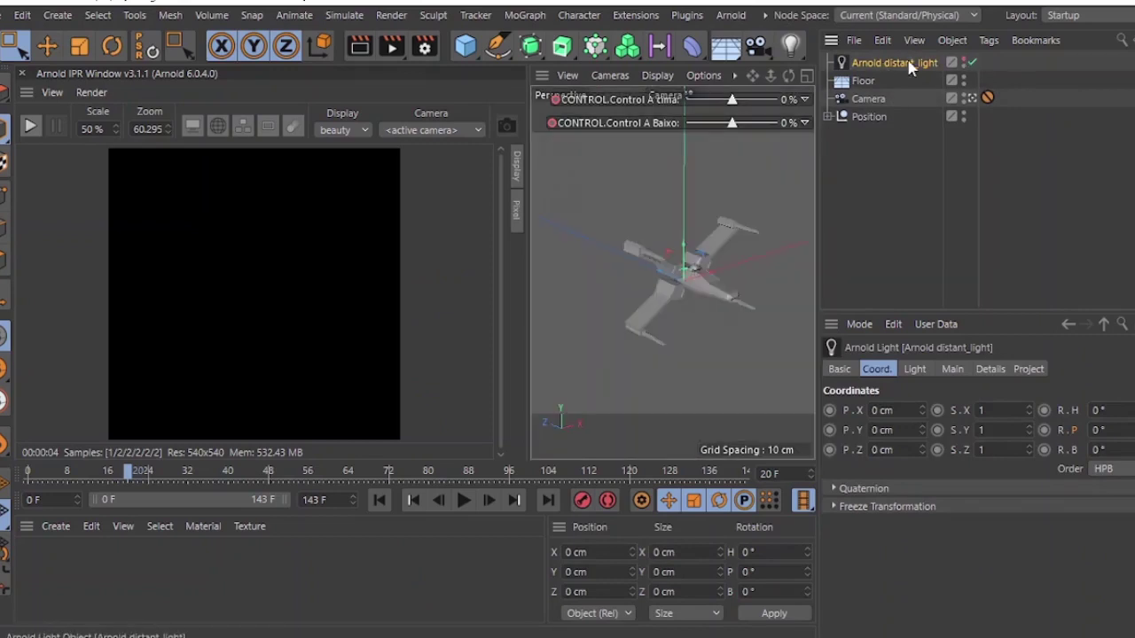
Step: Switch the renderer to Arnold in Render Settings
left_click(425, 49)
left_click(520, 85)
left_click(528, 153)
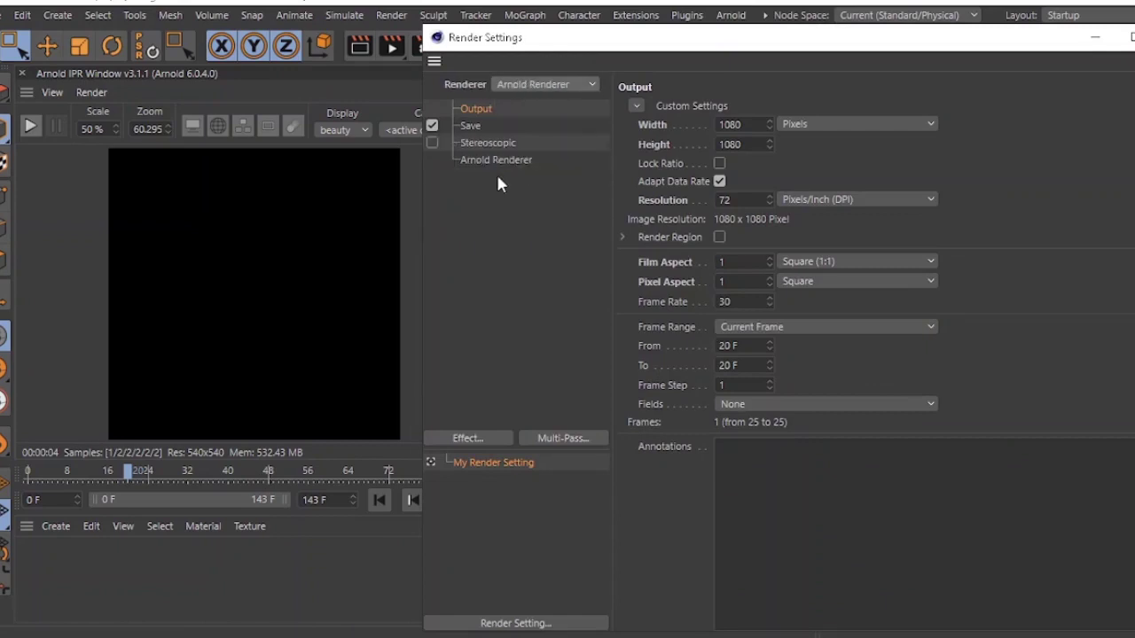
left_click(488, 160)
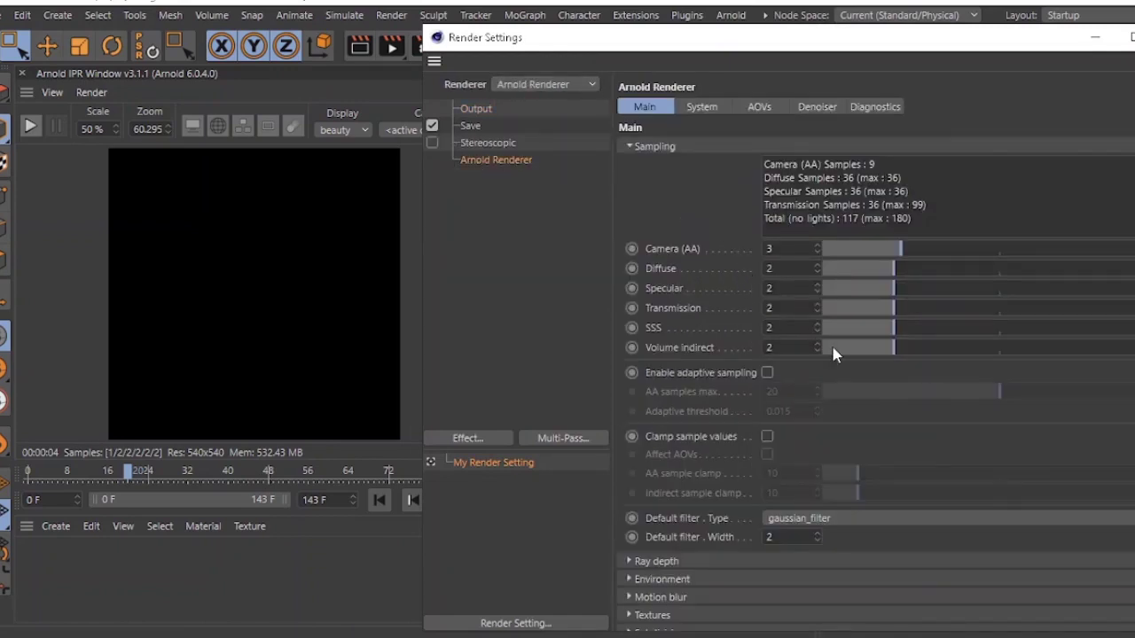
Step: Zero the Specular, Transmission, SSS and Volume samples, keeping Diffuse samples at 2
left_click(833, 348)
left_click(826, 327)
left_click(827, 307)
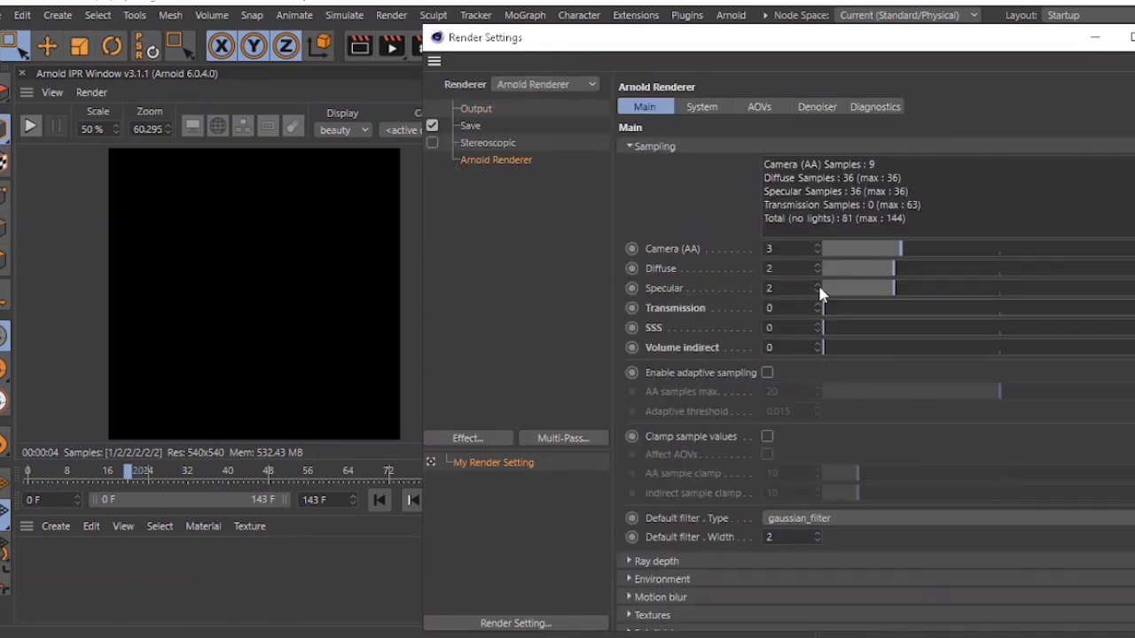
left_click(825, 288)
left_click(827, 307)
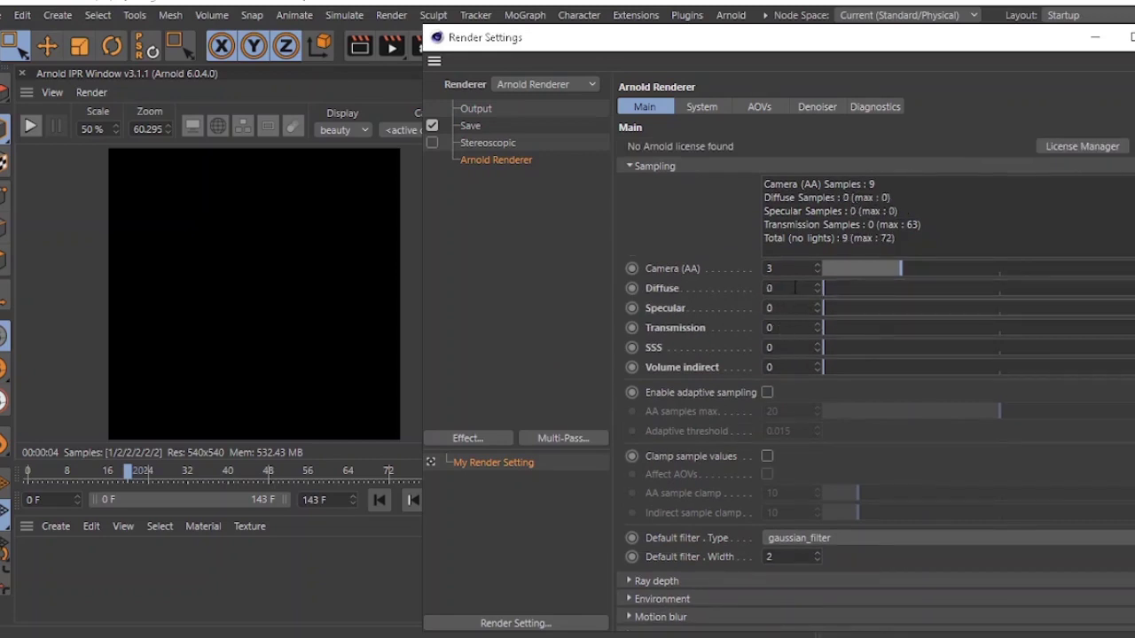
type("2")
key("Return")
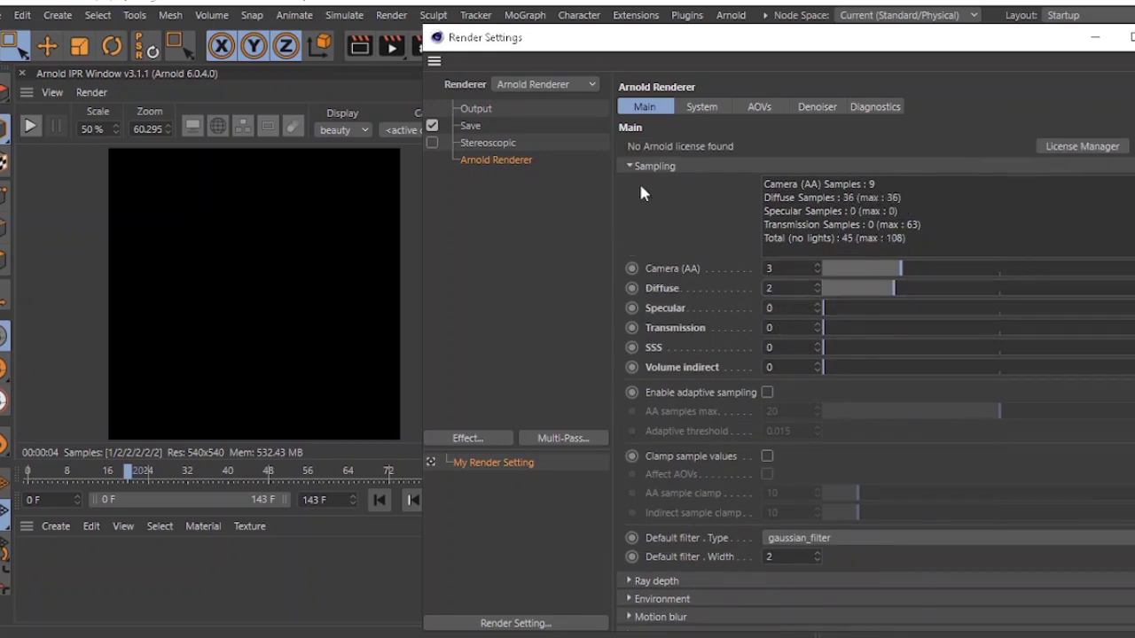
Step: Set the Specular and Transmission ray depths to 0
left_click(650, 166)
left_click(658, 184)
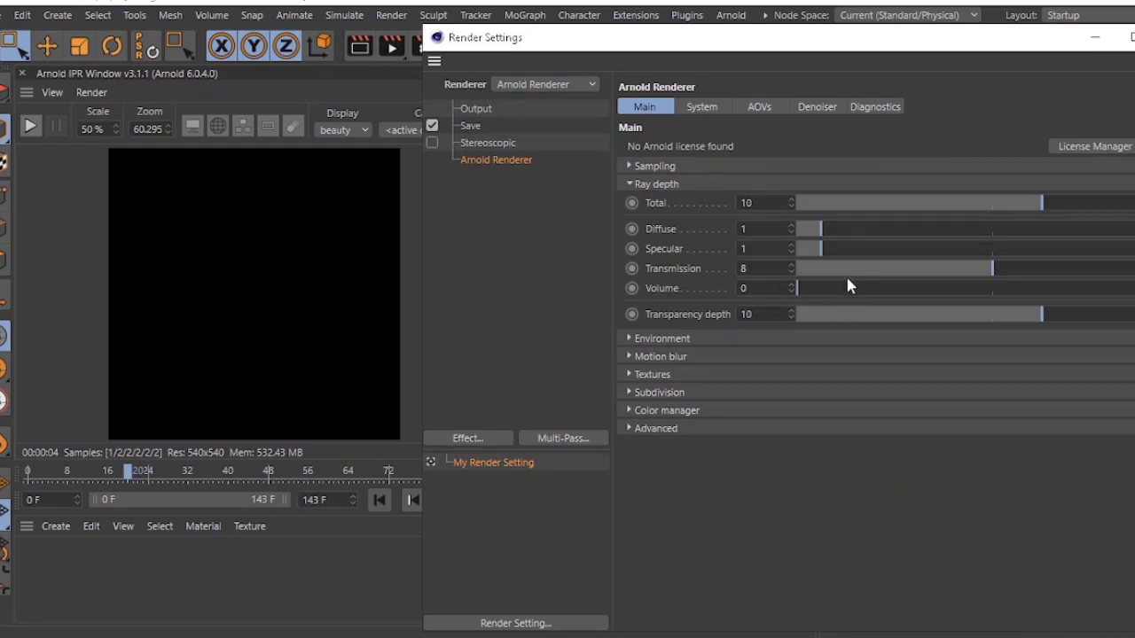
left_click(817, 269)
left_click(798, 248)
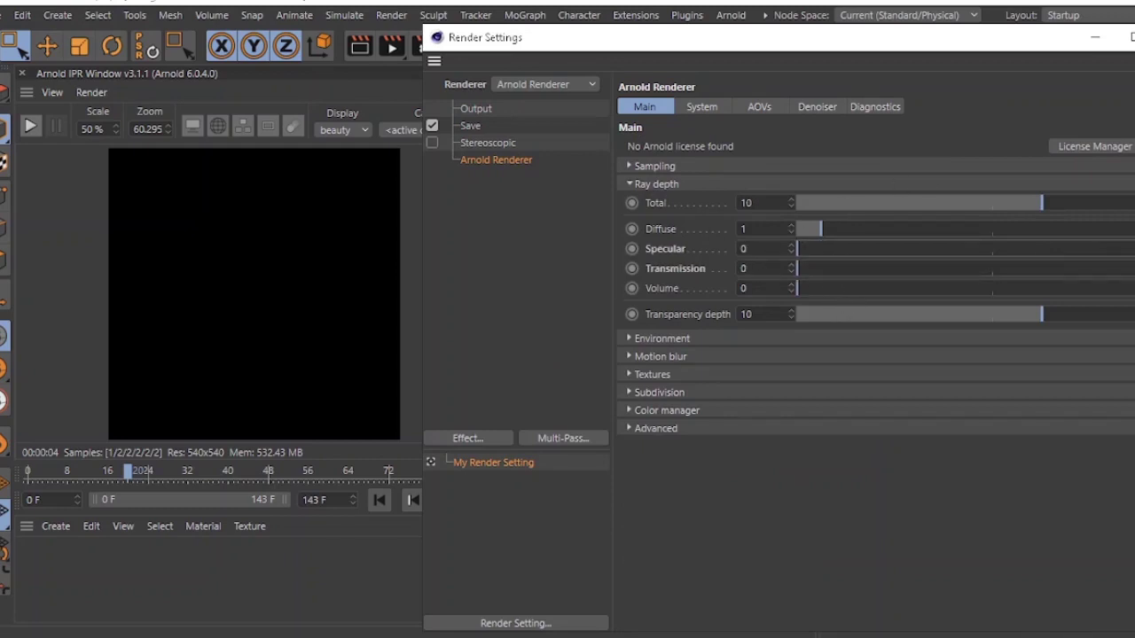
left_click(1132, 37)
Step: Add a Null object as a target for the Arnold distant light
left_click(897, 156)
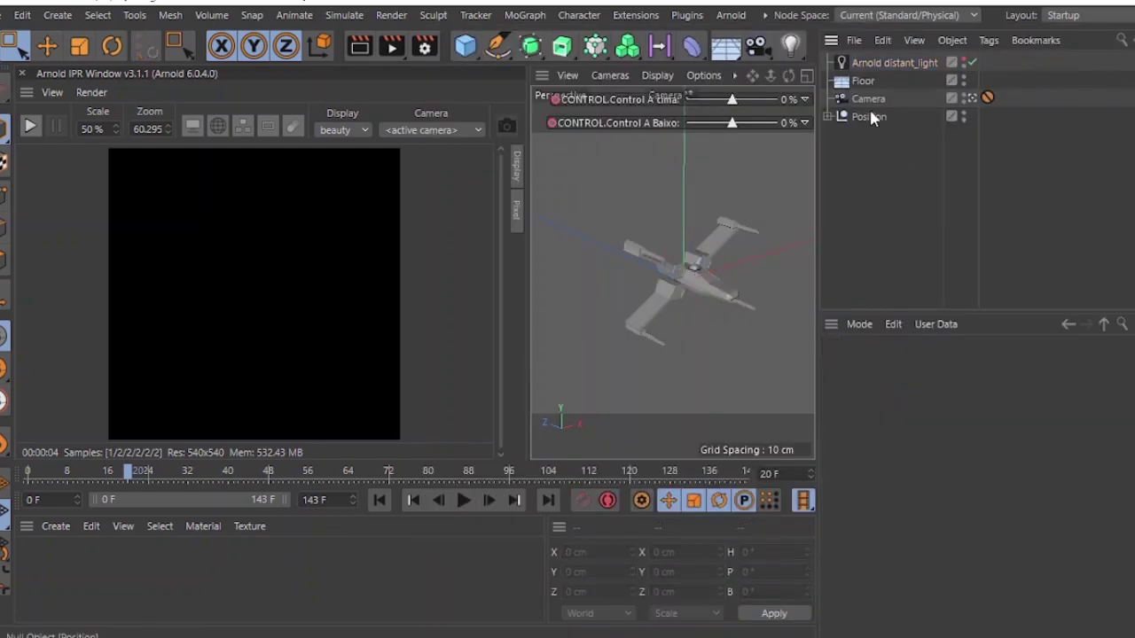
left_click(894, 62)
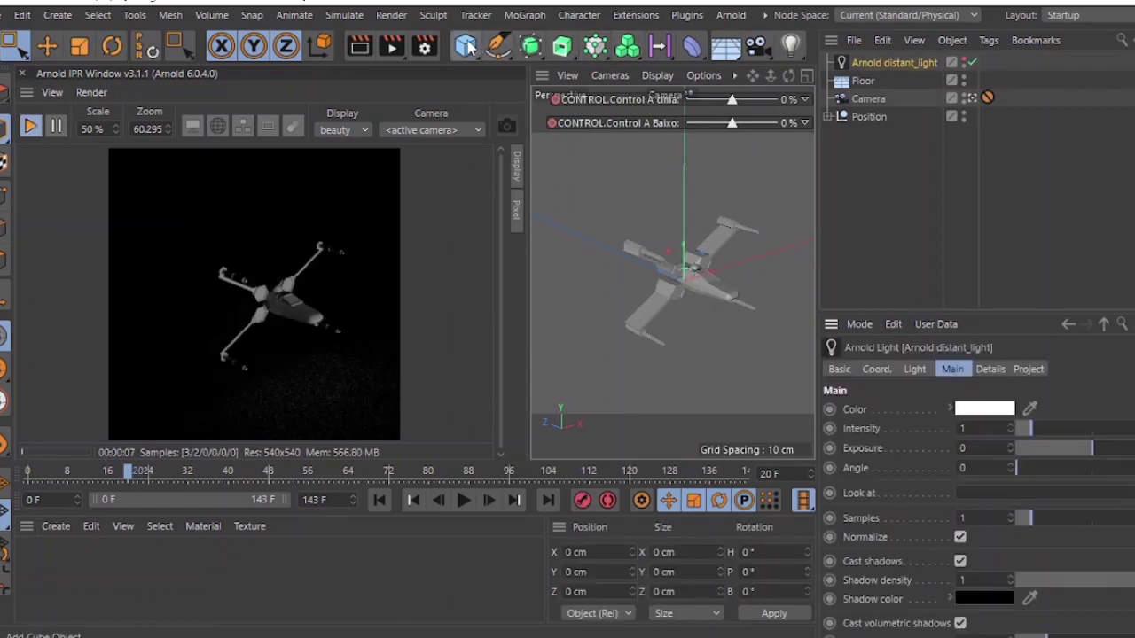
left_click(473, 54)
left_click(514, 71)
left_click(869, 80)
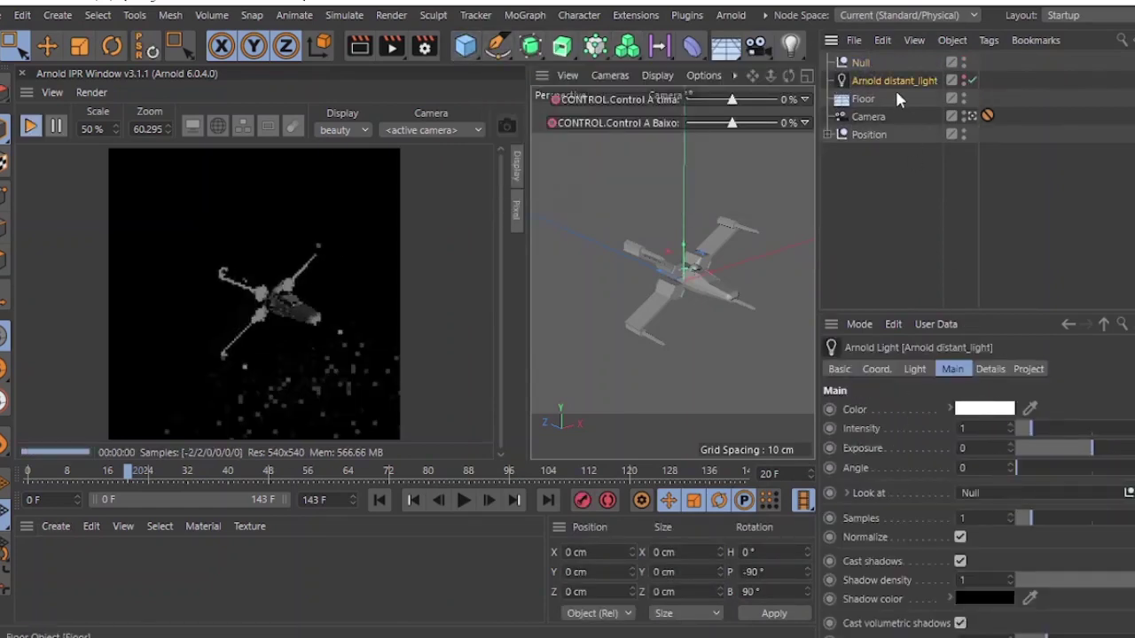
Step: Move the distant light in the viewport to change the X-wing's shadow
left_click(46, 46)
mouse_move(646, 328)
left_mouse_down()
mouse_move(725, 251)
mouse_move(709, 246)
left_mouse_up()
left_click(57, 526)
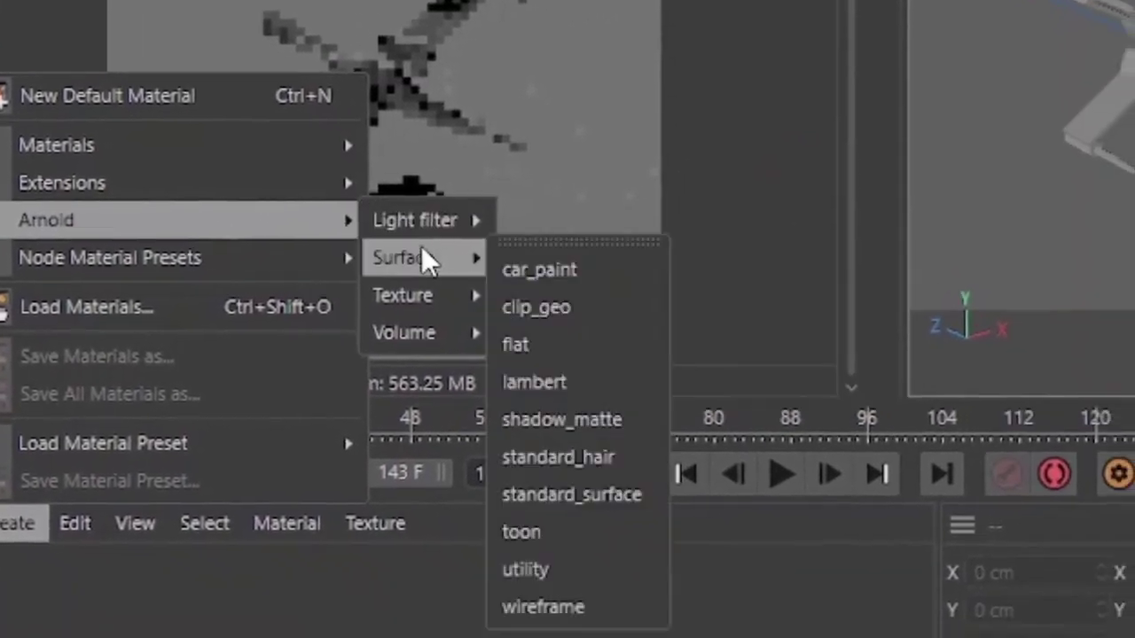
mouse_move(298, 162)
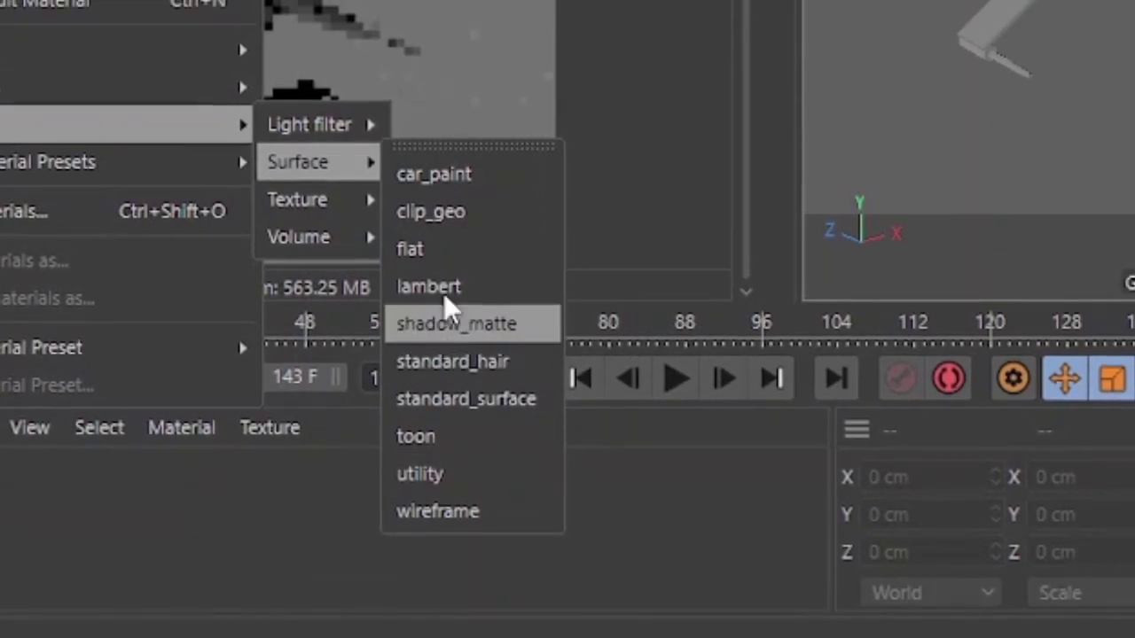
Step: Apply a new Arnold toon material to X wing Riggado and duplicate it as the floor material
left_click(450, 424)
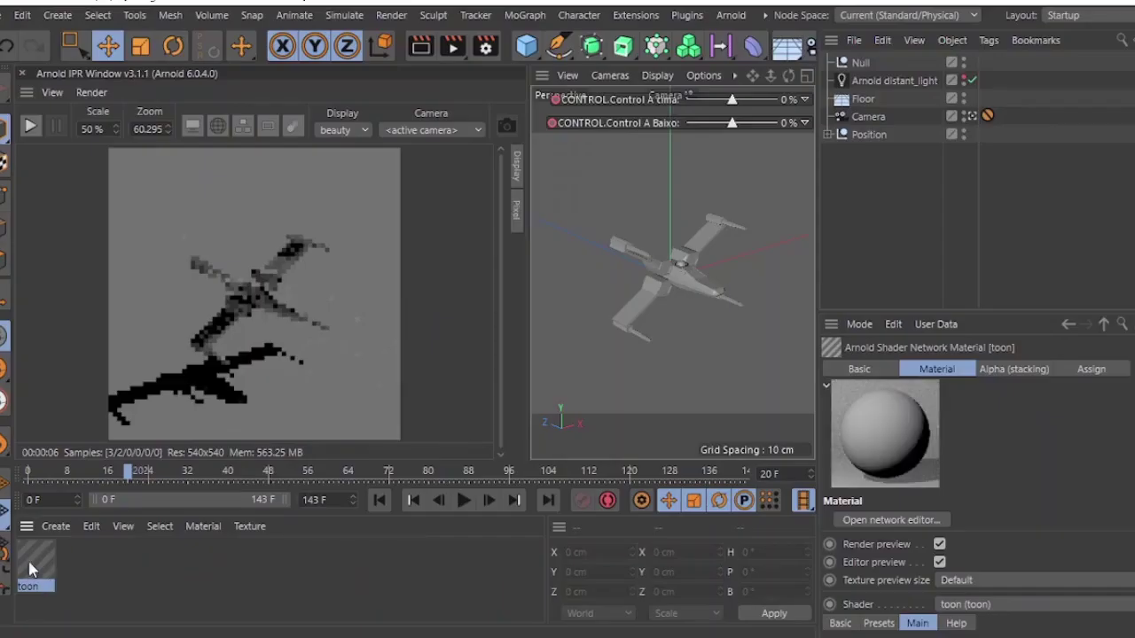
left_click_drag(895, 146, 868, 134)
left_click(827, 134)
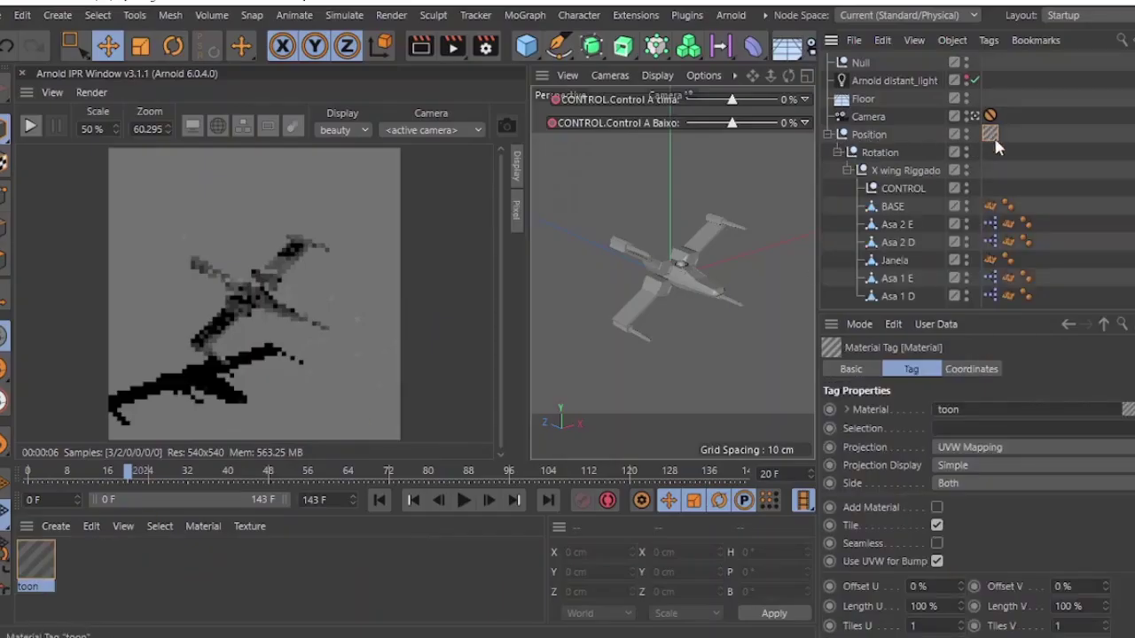
key("ctrl+v")
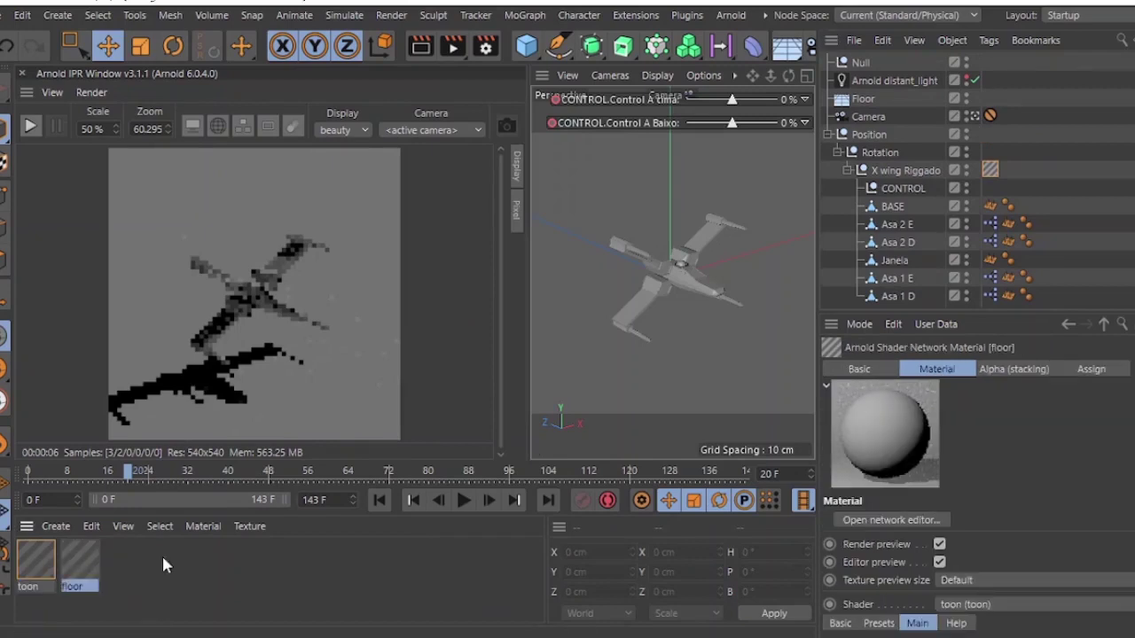
Step: Add a ramp_rgb node to the toon network, wired into Base > Tonemap
double_click(36, 556)
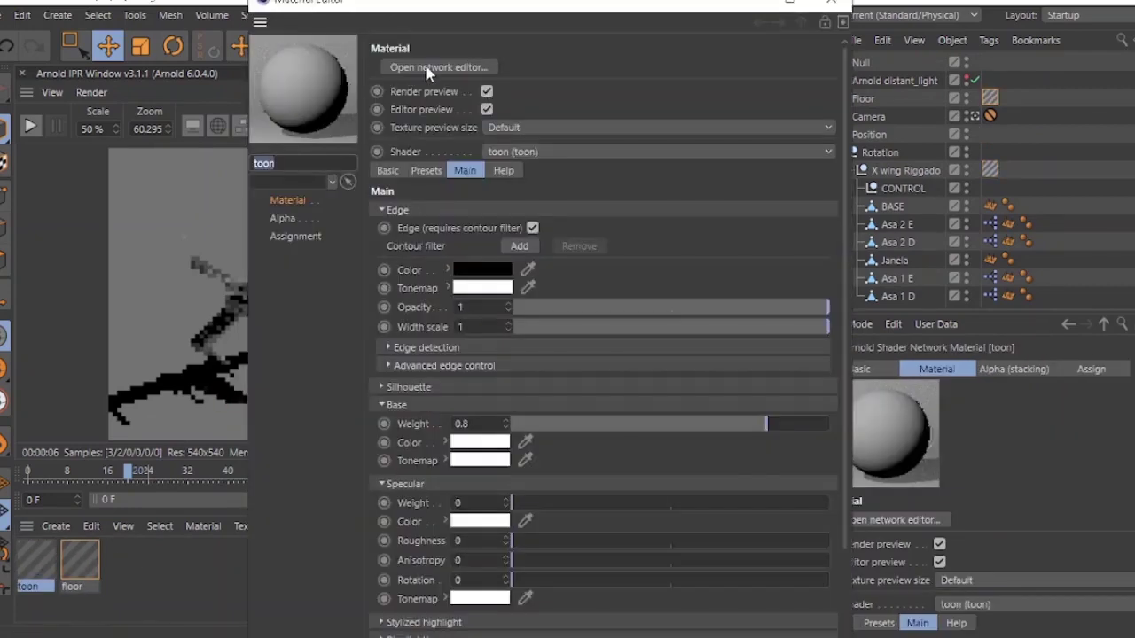
left_click(384, 66)
type("ramp")
left_click(306, 441)
mouse_move(280, 229)
left_mouse_down()
mouse_move(231, 229)
mouse_move(365, 185)
left_mouse_up()
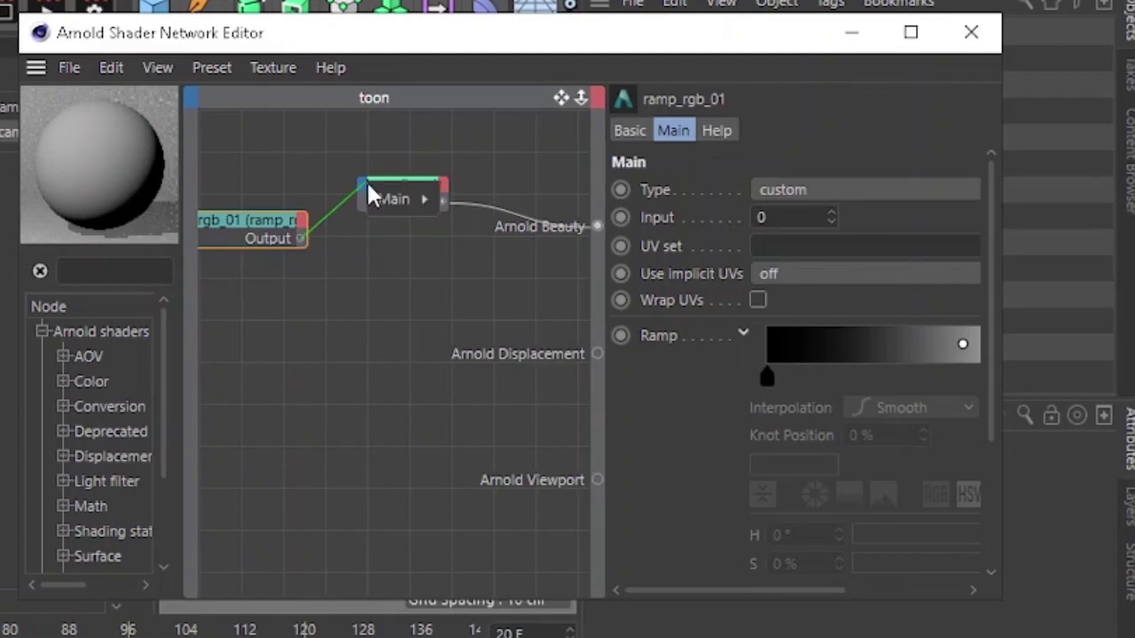
left_click(616, 314)
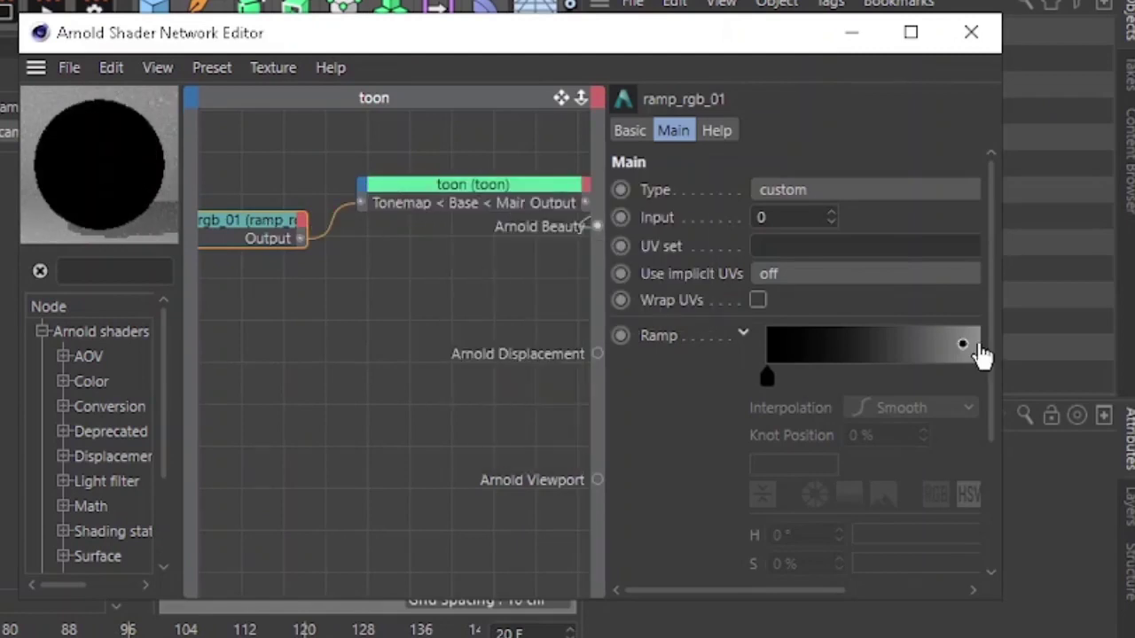
left_click_drag(1000, 233, 1133, 233)
Step: Set the ramp Type to u with a cyan preset and Step interpolation
left_click(683, 190)
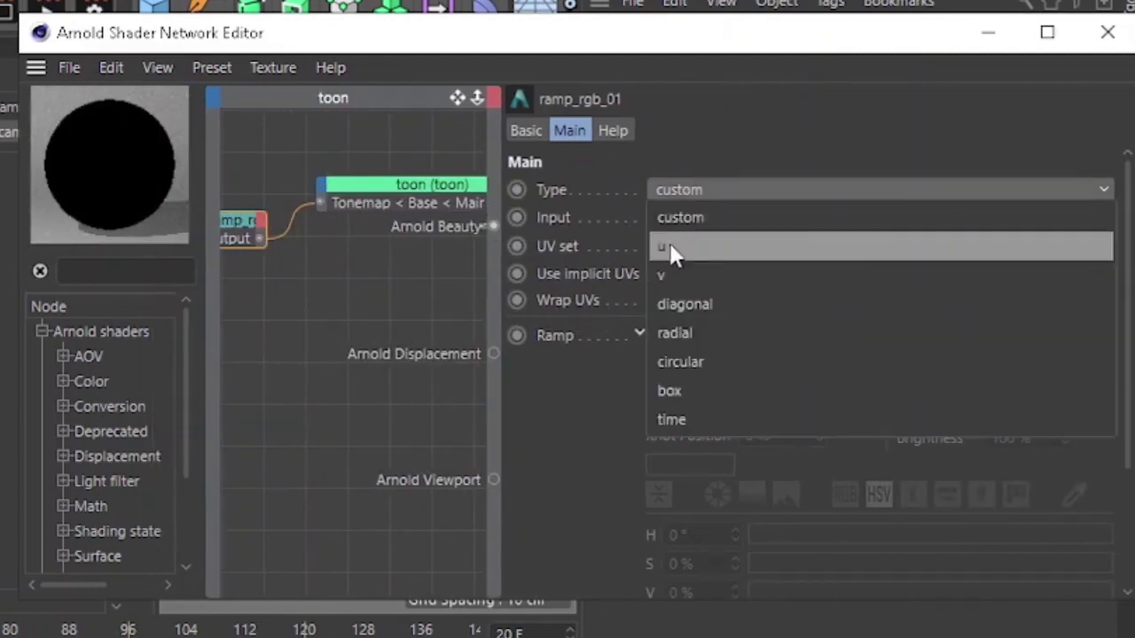
left_click(671, 251)
scroll(704, 448, "down", 3)
left_click(696, 308)
double_click(482, 371)
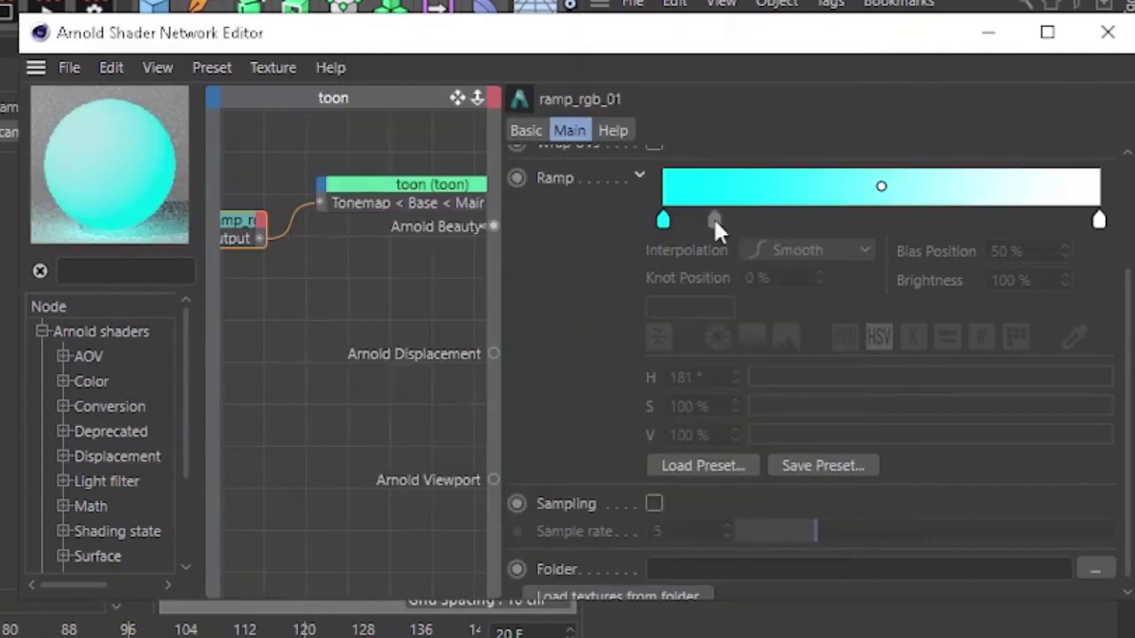
left_click(663, 218)
left_click(772, 252)
left_click(784, 393)
Step: Recolour the ramp knots to light cyan and a darker teal first band
scroll(783, 393, "up", 3)
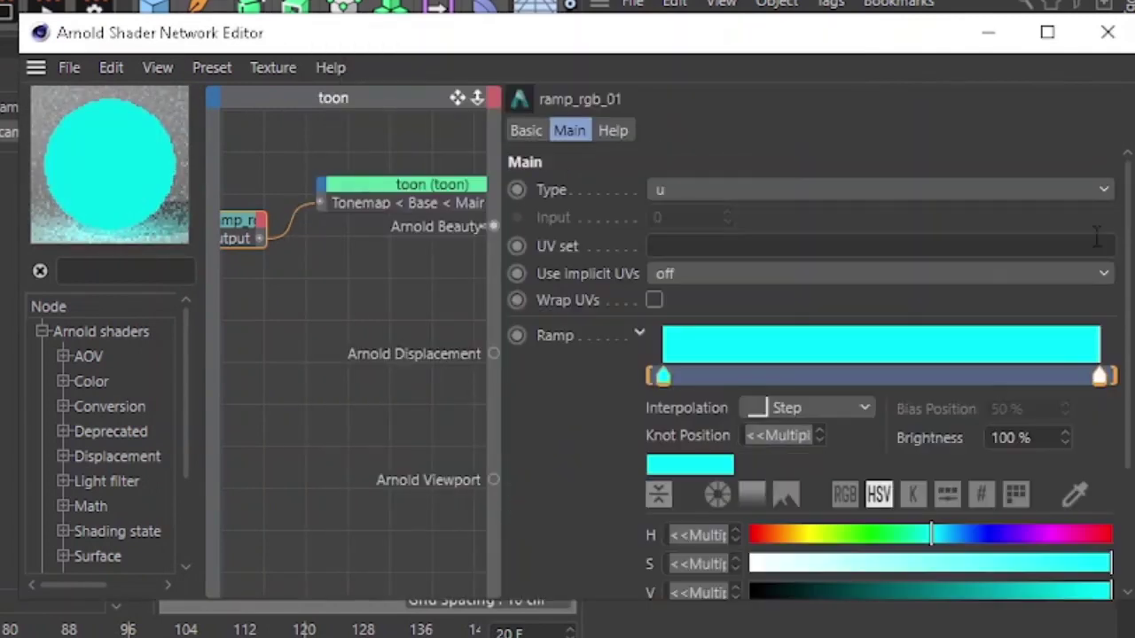
mouse_move(1099, 378)
left_mouse_down()
mouse_move(831, 387)
mouse_move(841, 390)
left_mouse_up()
scroll(842, 408, "down", 1)
left_click(751, 337)
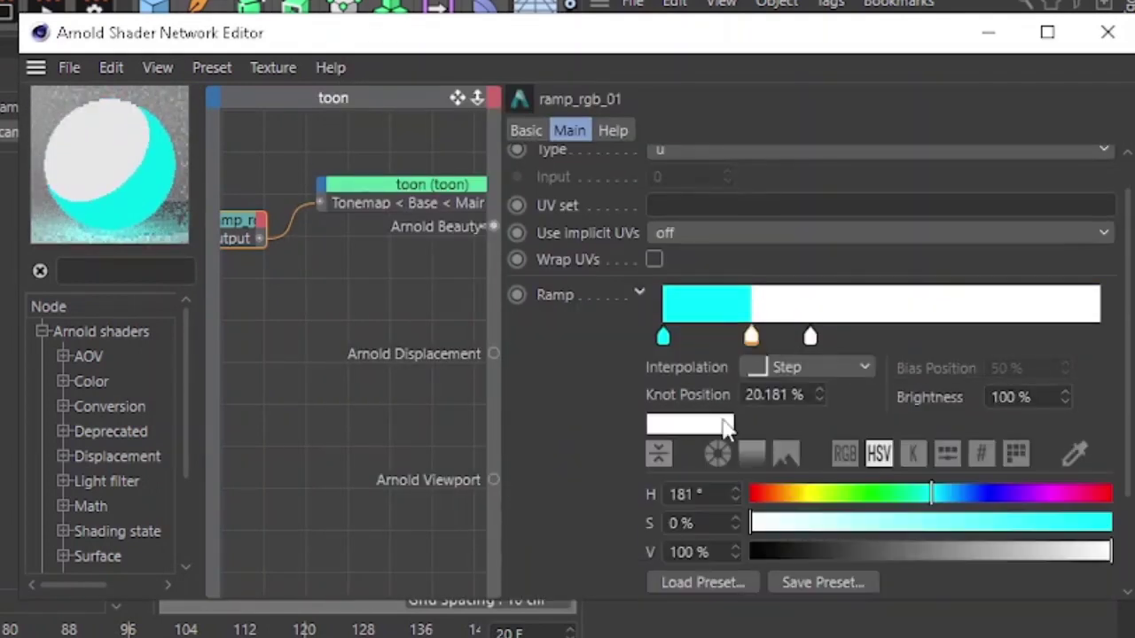
left_click(1003, 523)
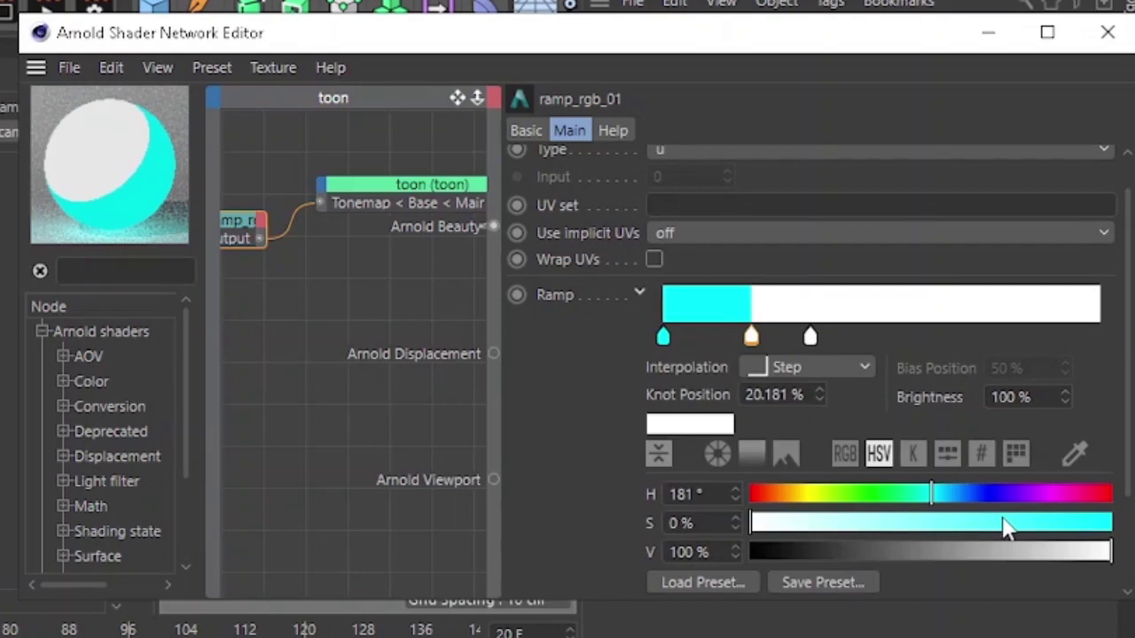
left_click(664, 338)
left_click_drag(919, 552, 919, 552)
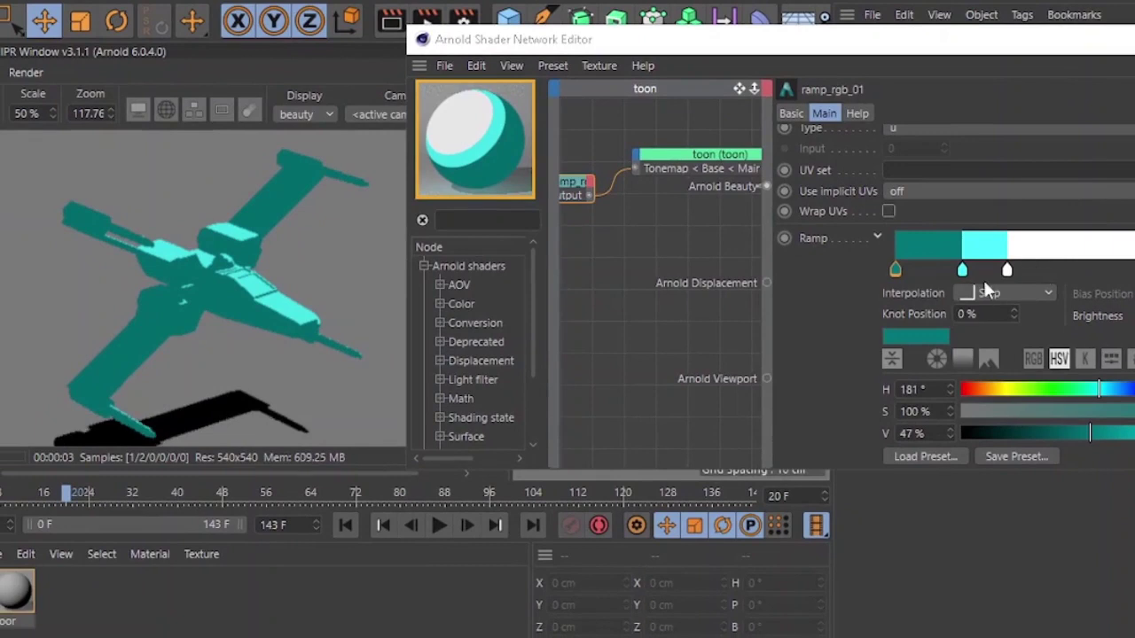
Step: Shift the cyan and white bands left and turn the cyan band orange
left_click_drag(962, 270, 919, 270)
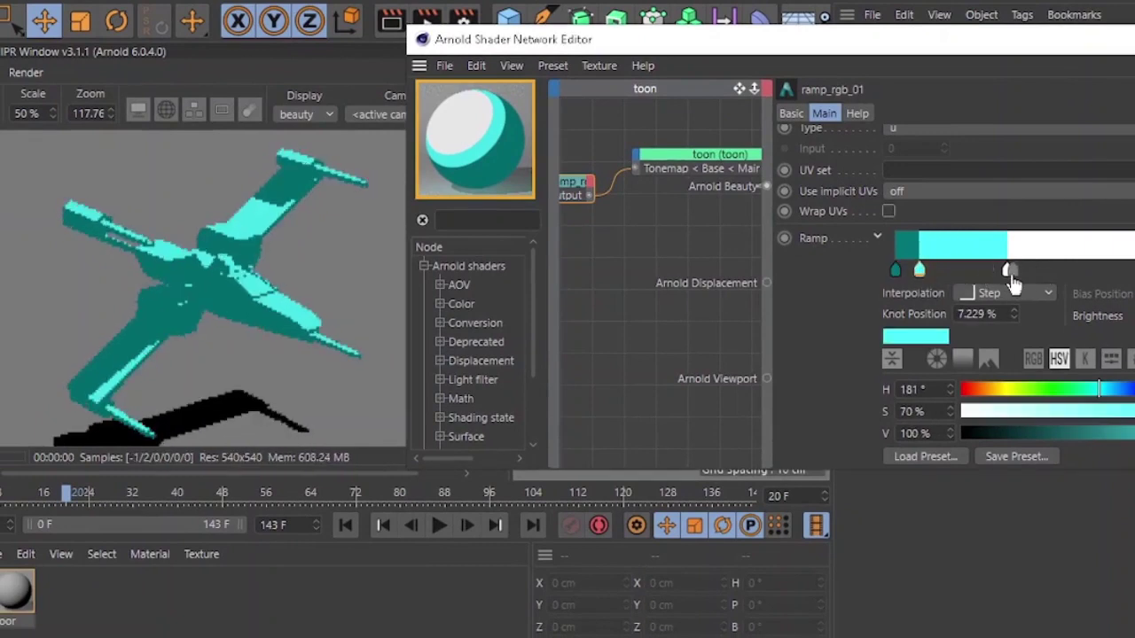
left_click_drag(1008, 272, 961, 271)
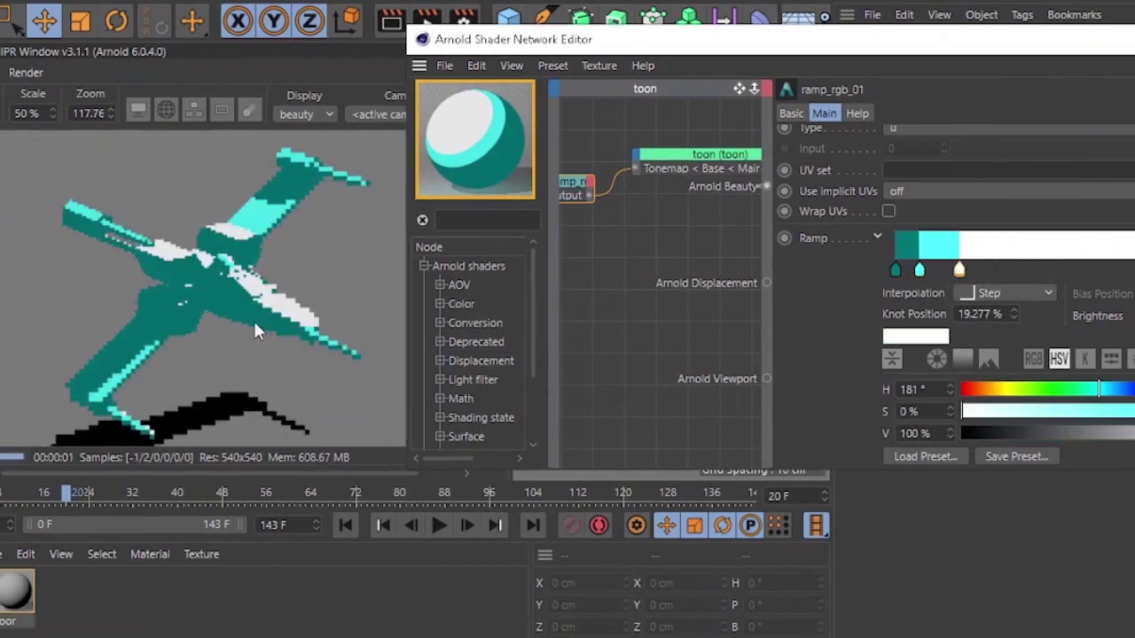
left_click(922, 270)
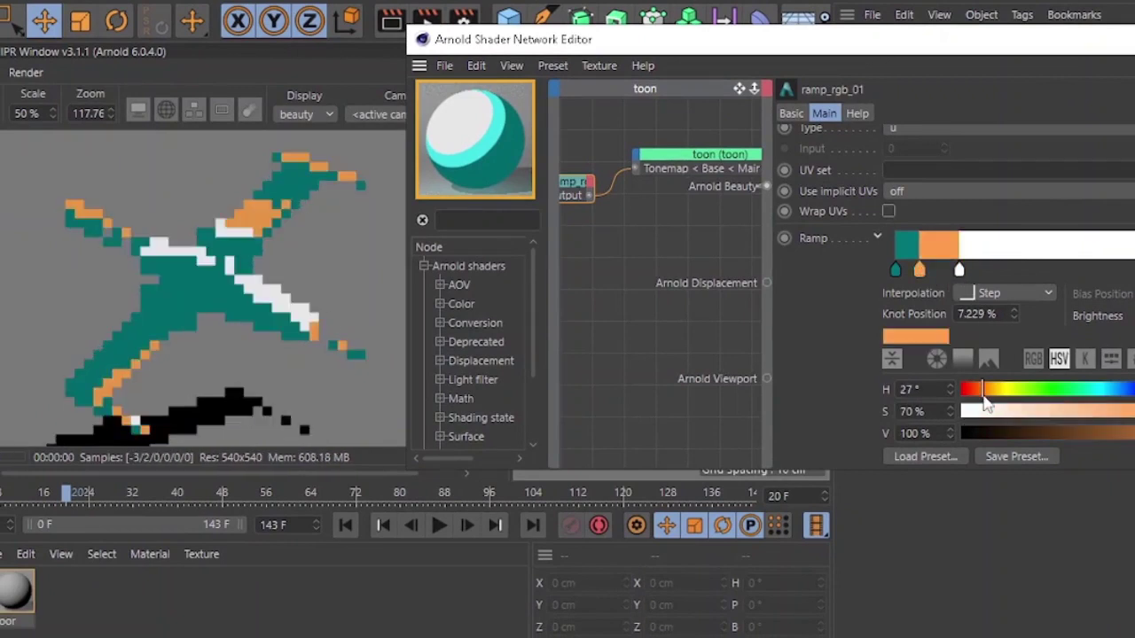
left_click(895, 269)
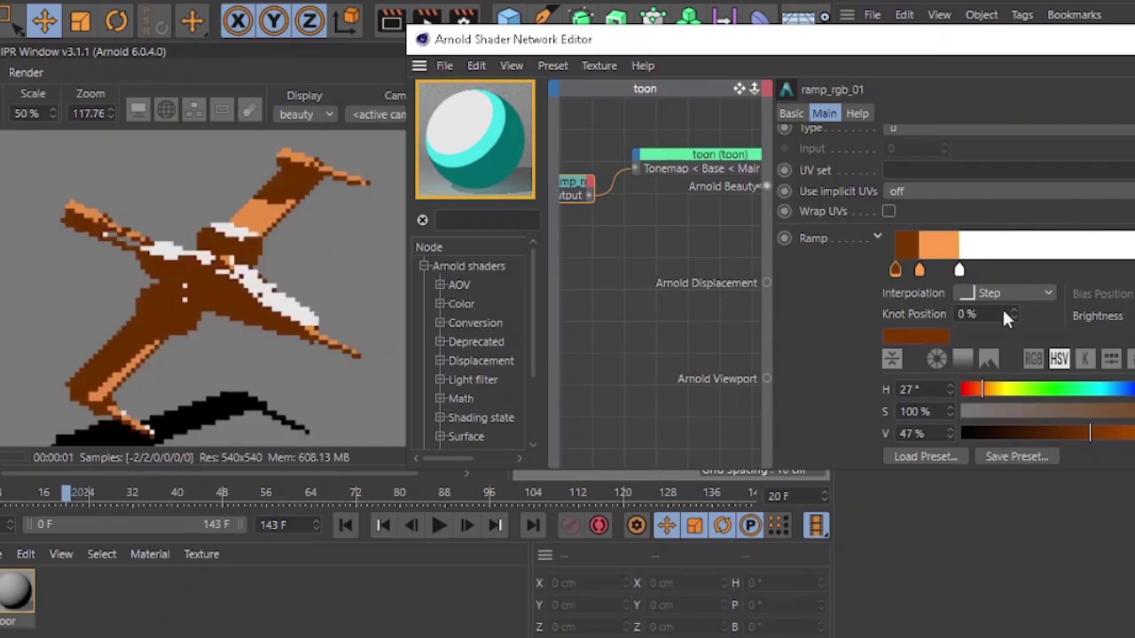
Step: Darken the X-wing ramp's first band to orange-brown
left_click_drag(896, 269, 922, 269)
left_click(329, 250)
scroll(329, 262, "down", 3)
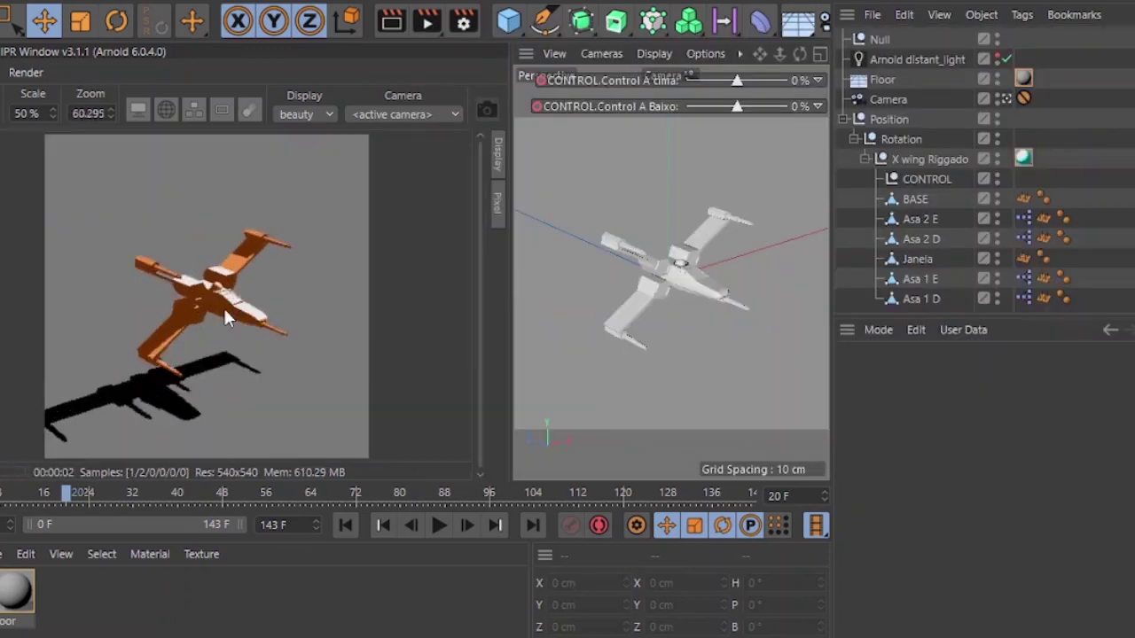
scroll(347, 245, "up", 3)
scroll(346, 246, "down", 3)
Step: Add a ramp_rgb node to the floor's toon network, wired into Base > Tonemap
double_click(16, 589)
left_click(454, 43)
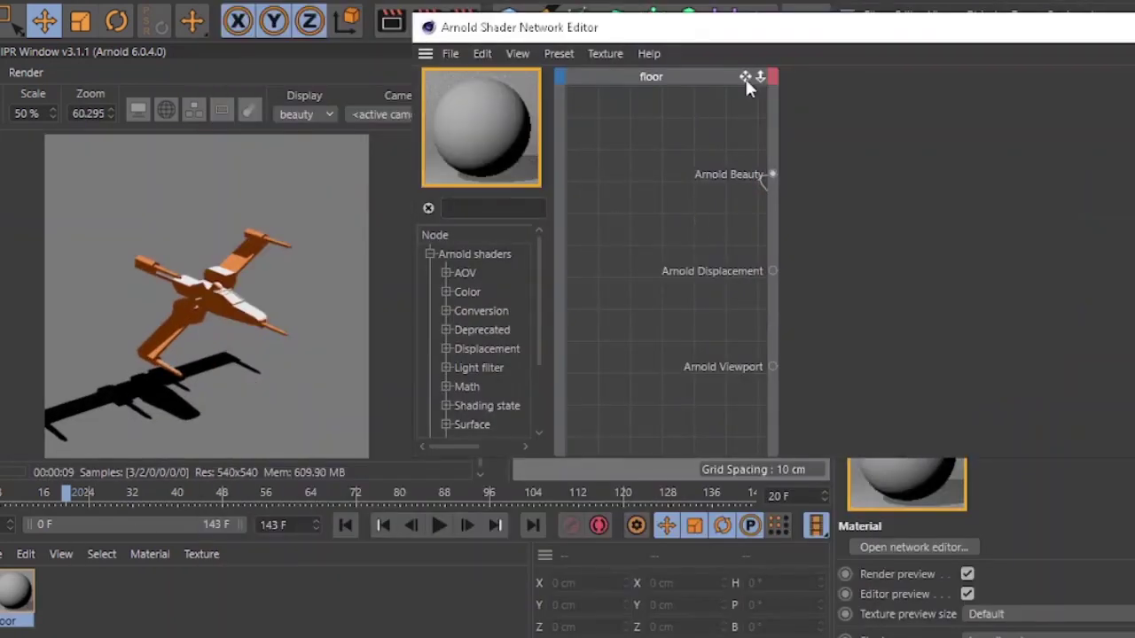
double_click(595, 211)
type("ramp")
left_click(634, 275)
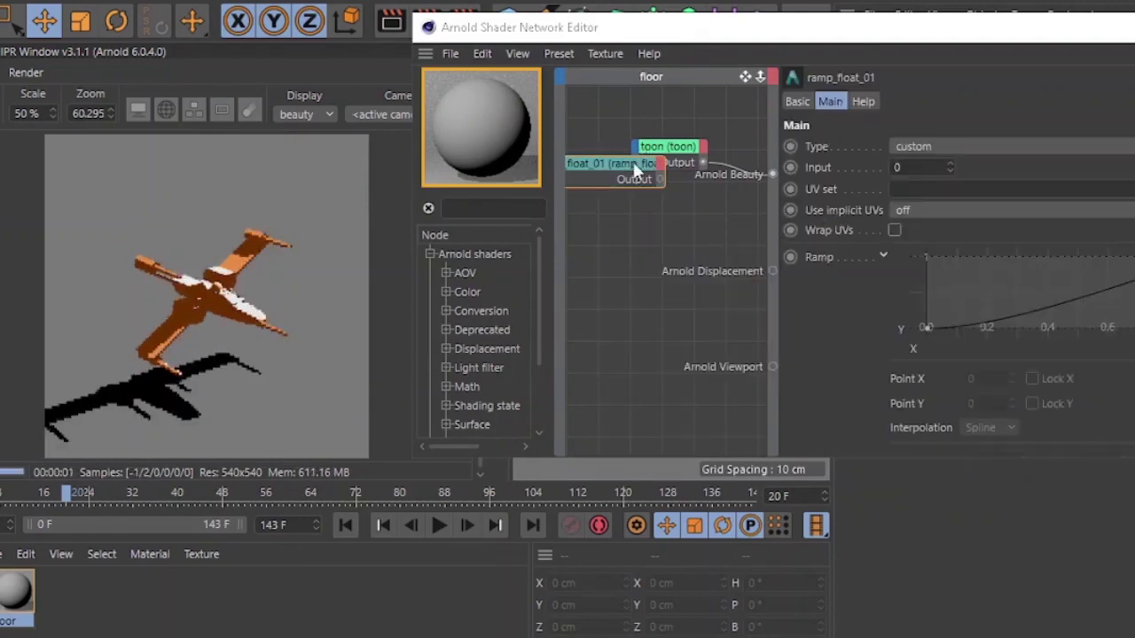
key("Delete")
double_click(629, 156)
type("ramp")
left_click(661, 235)
left_click_drag(647, 215, 665, 157)
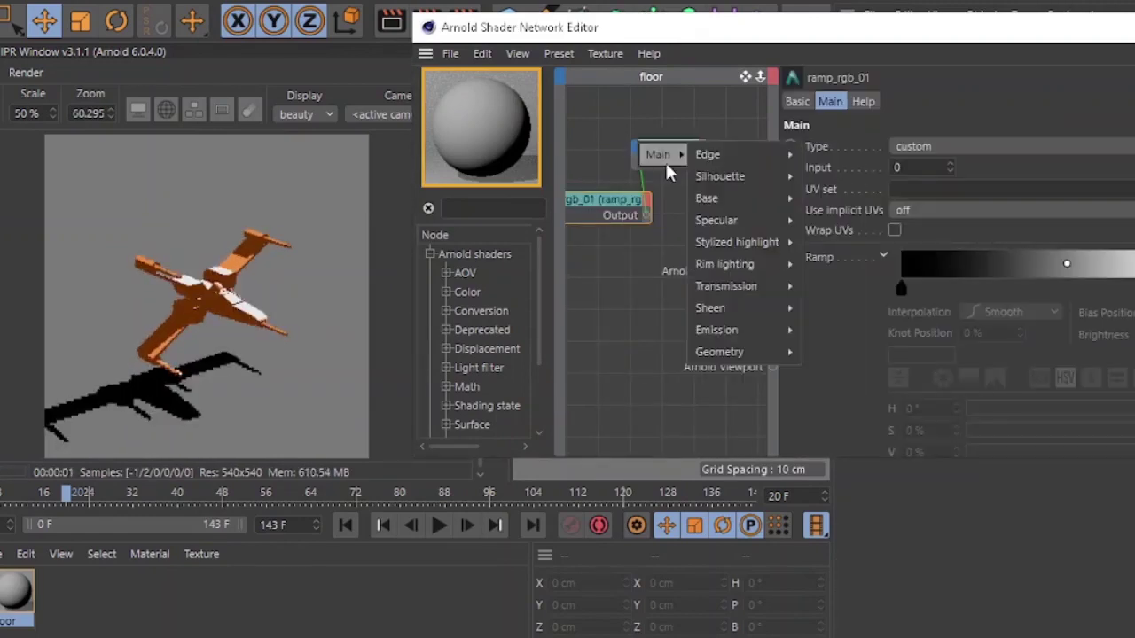
left_click(837, 240)
Step: Set the floor ramp to Type u with Step interpolation, moving and recolouring its right knot
left_click(913, 146)
left_click(921, 203)
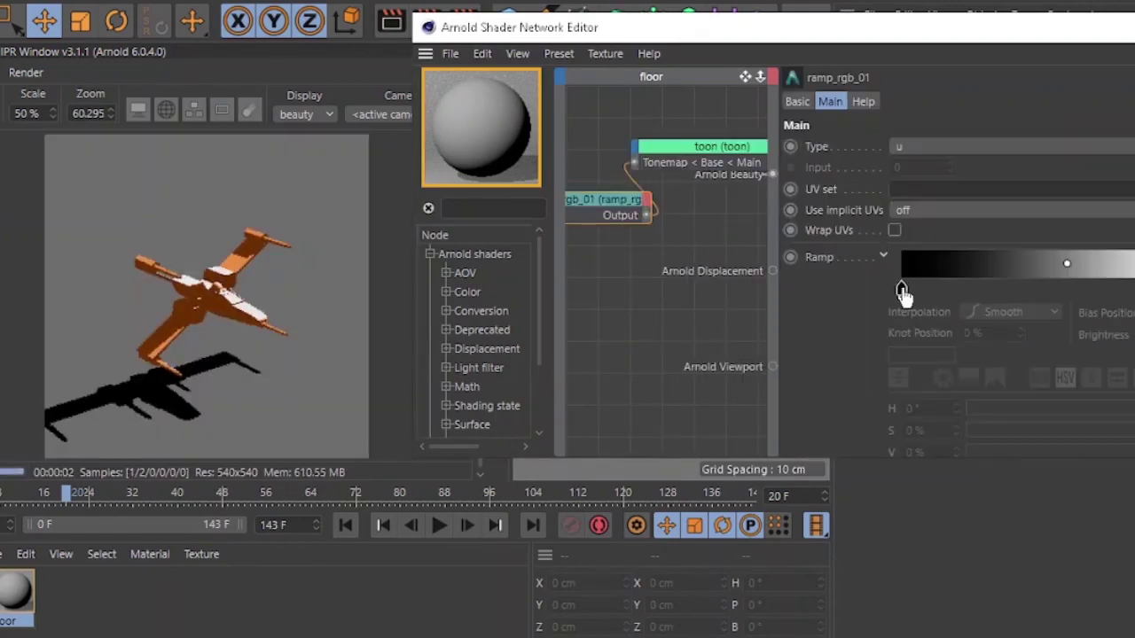
left_click_drag(904, 293, 1053, 291)
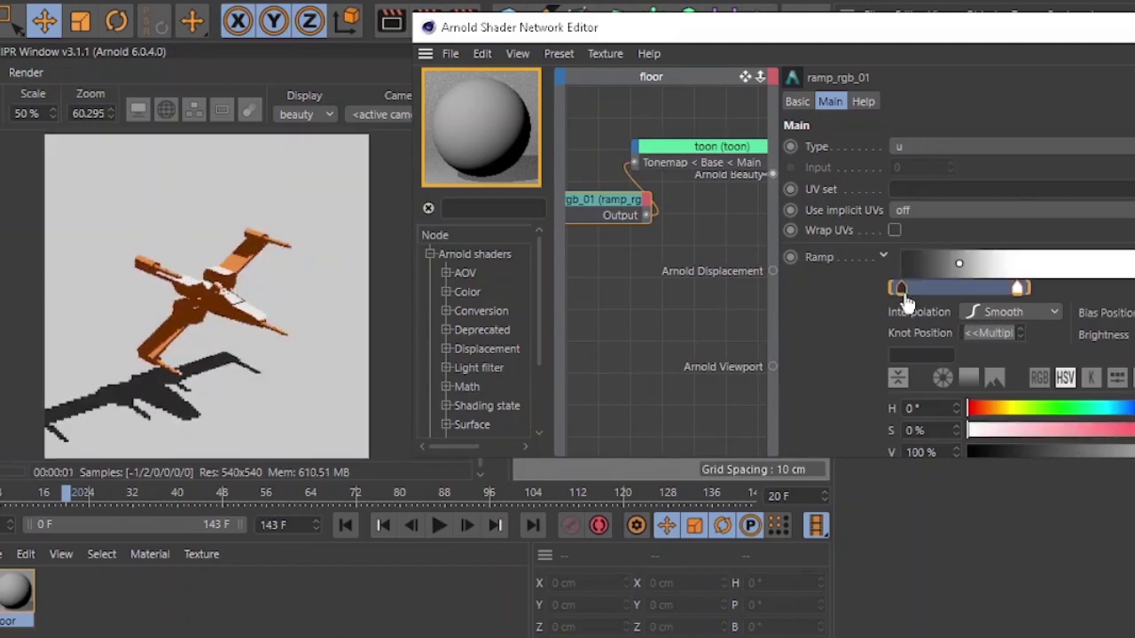
left_click(1015, 312)
left_click(1006, 416)
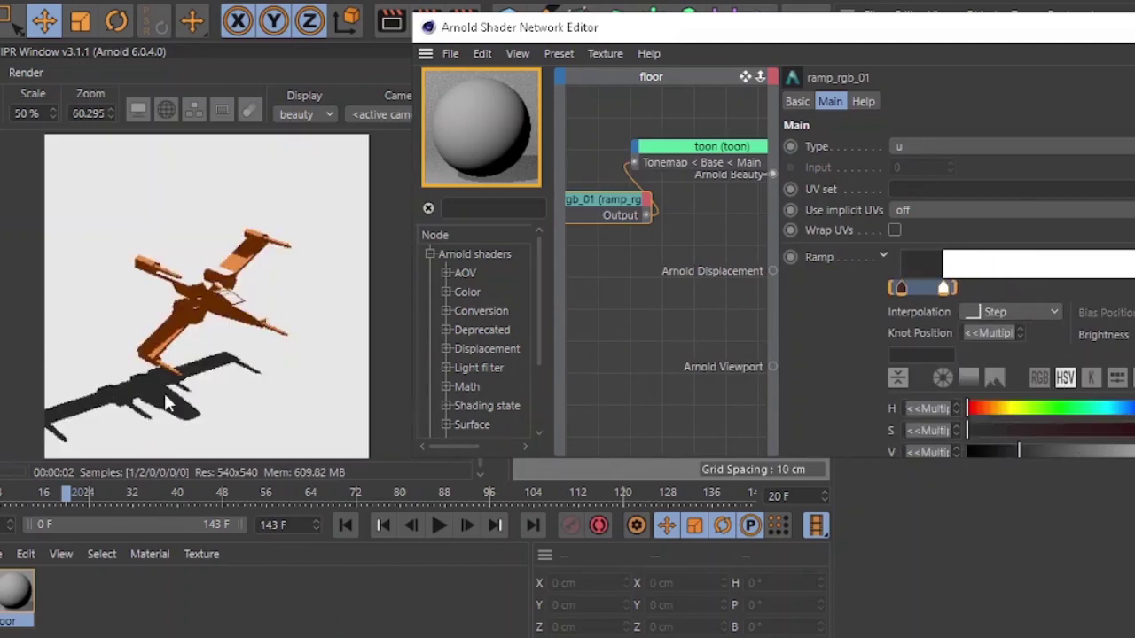
left_click(945, 287)
left_click(995, 408)
Step: Tint the floor knot light peach and apply a new Window toon material to Asa 1 E's polygons
left_click(1024, 430)
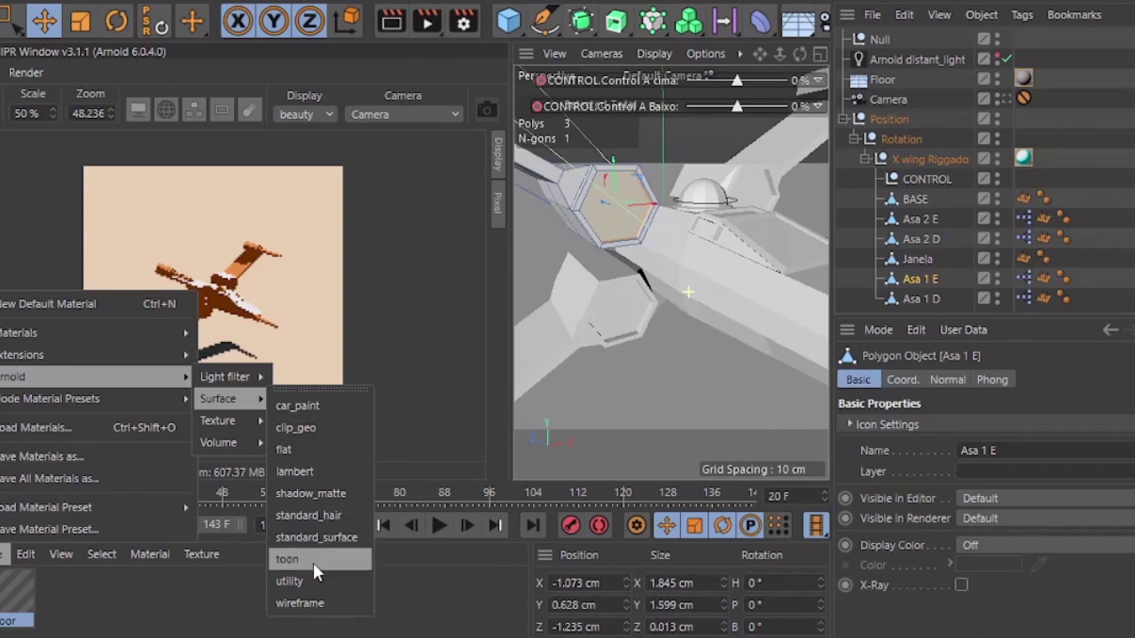
left_click(318, 562)
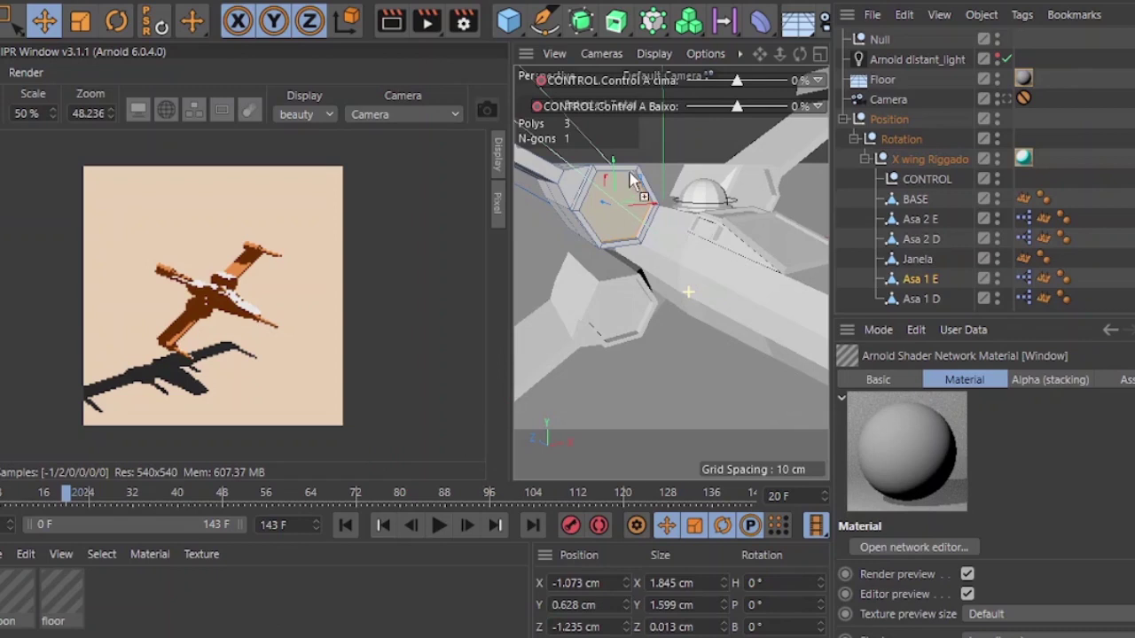
left_click_drag(599, 218, 608, 216)
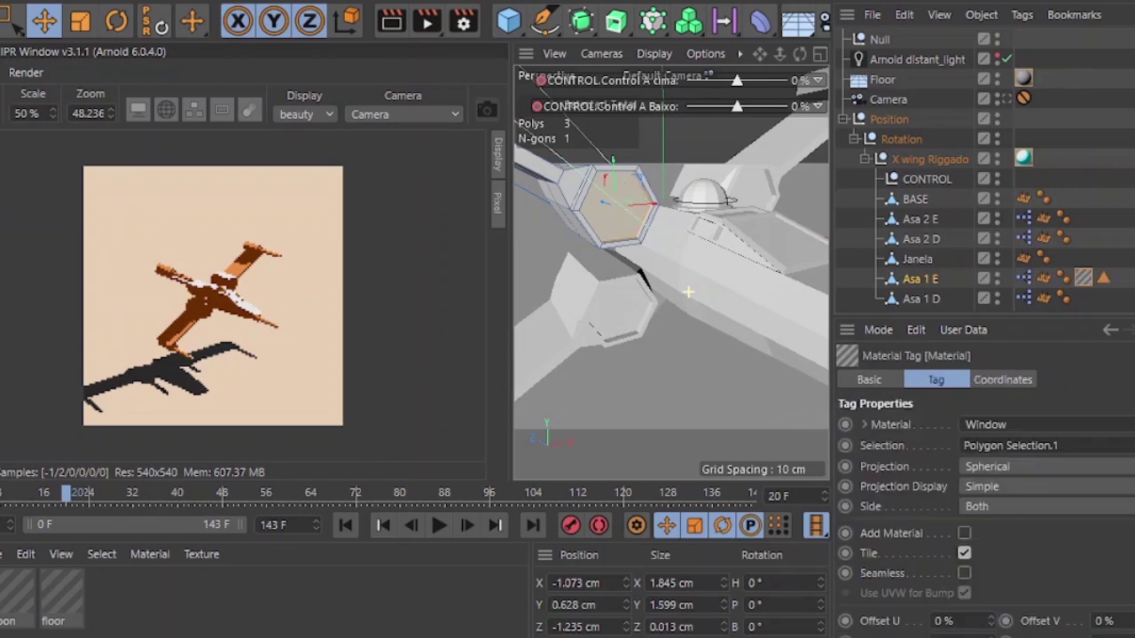
left_click(537, 217)
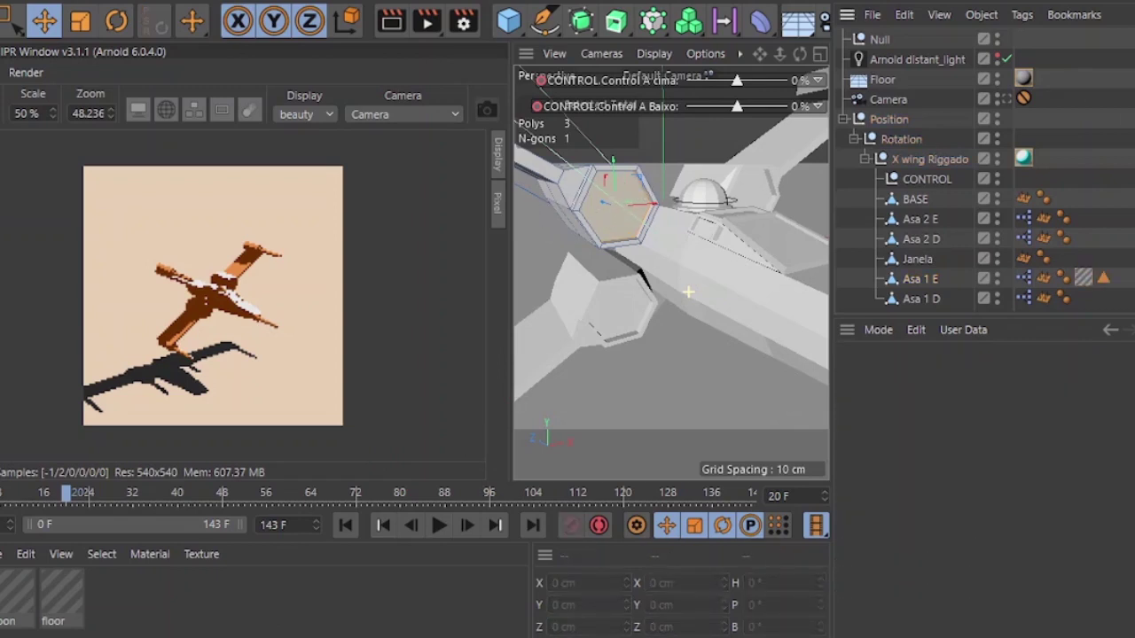
scroll(619, 270, "down", 10)
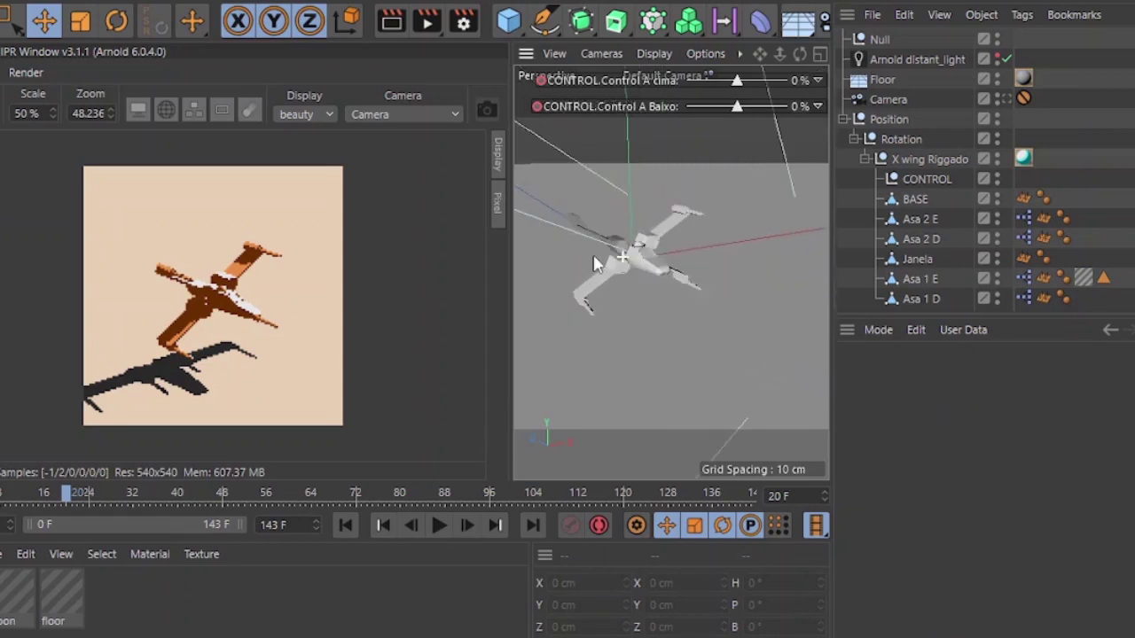
left_click_drag(619, 270, 698, 309, "alt")
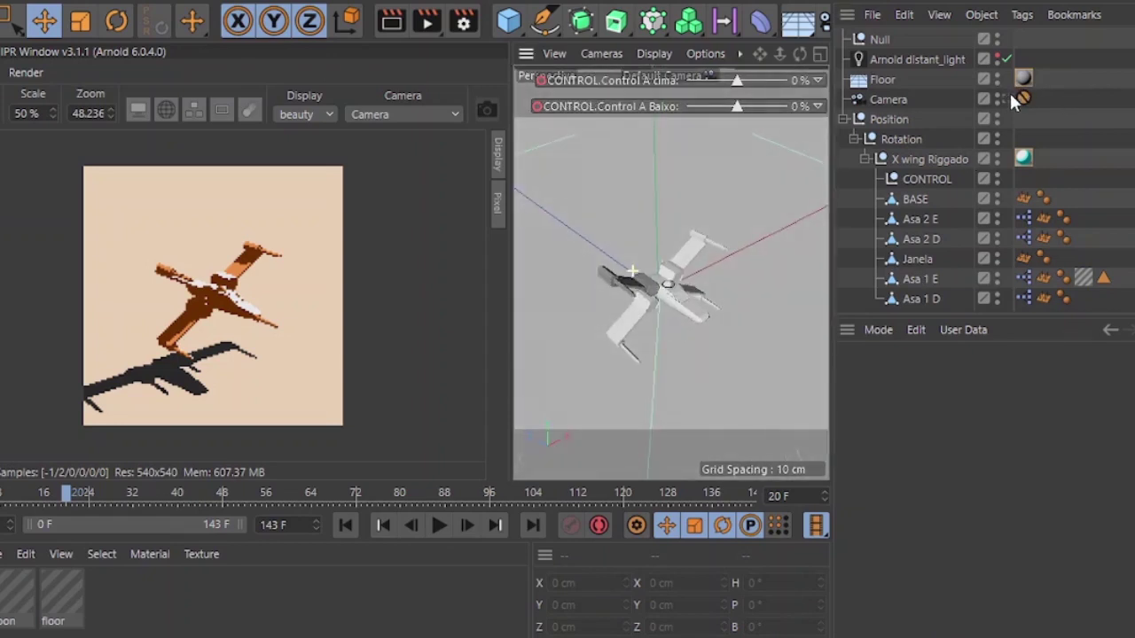
Step: Confirm the contour filter width of 2 and enable IPR region render around the cockpit
left_click(843, 119)
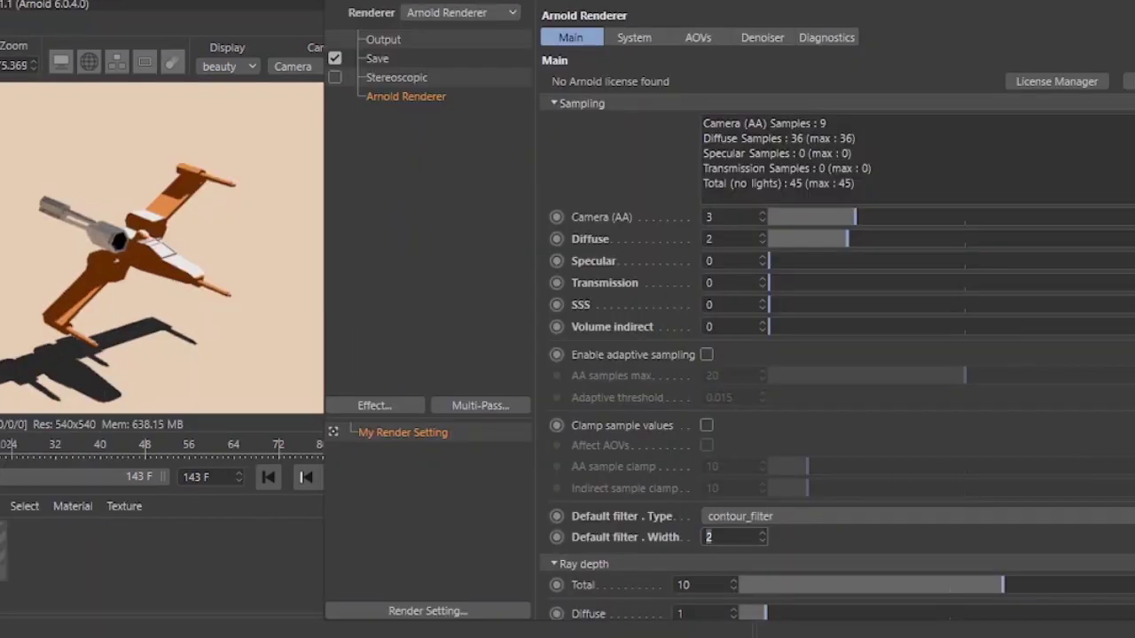
key("Return")
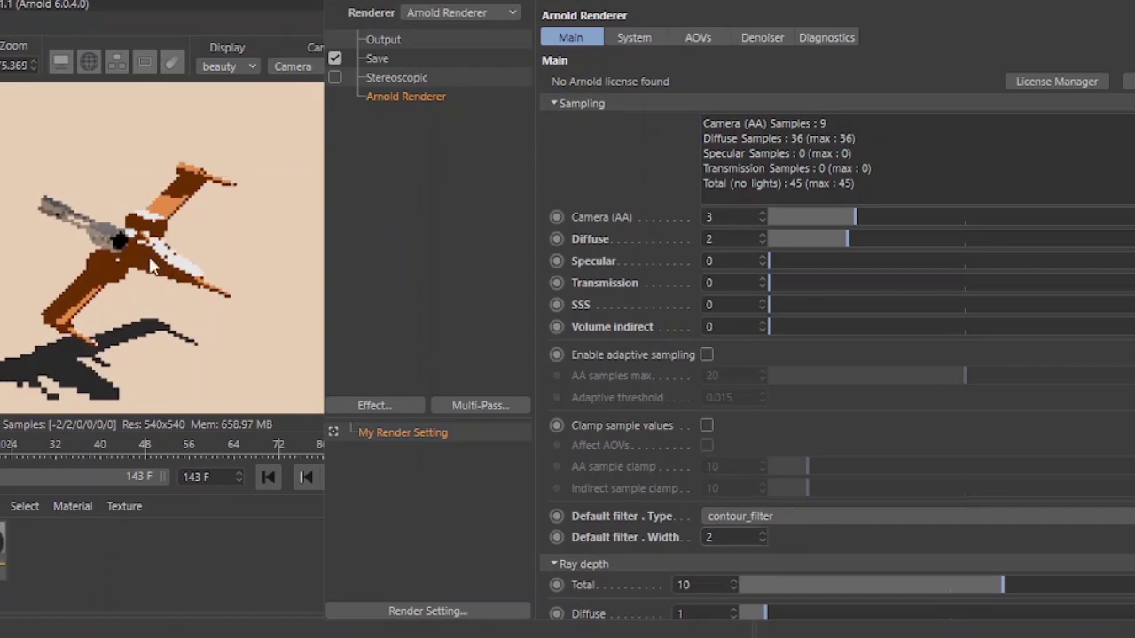
scroll(151, 266, "up", 1)
left_click(145, 64)
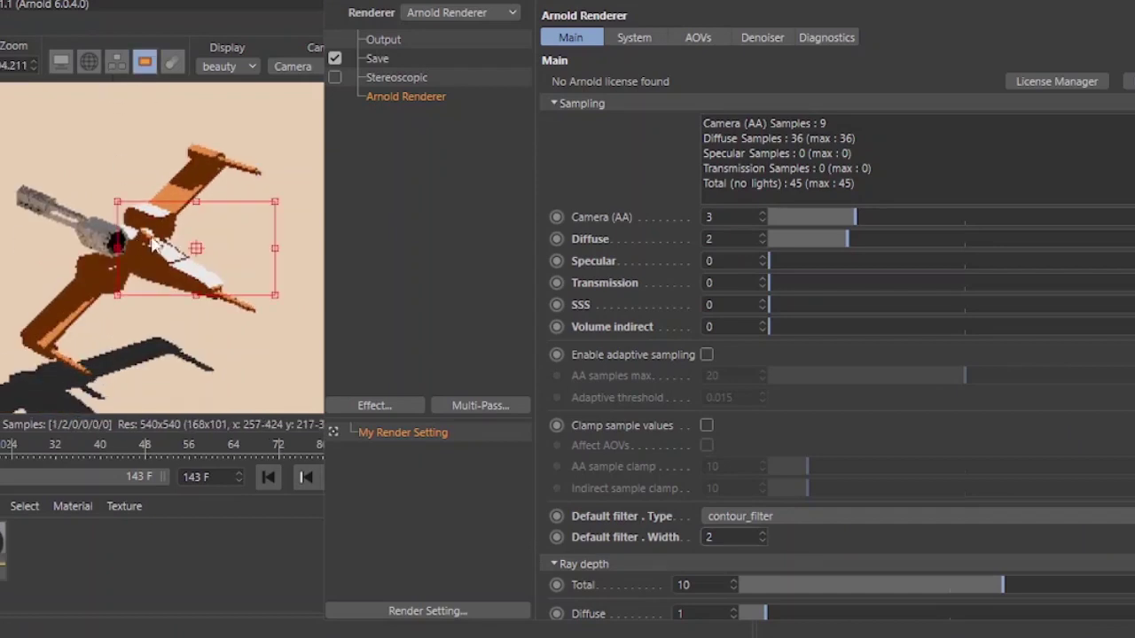
scroll(174, 266, "up", 2)
scroll(133, 213, "up", 1)
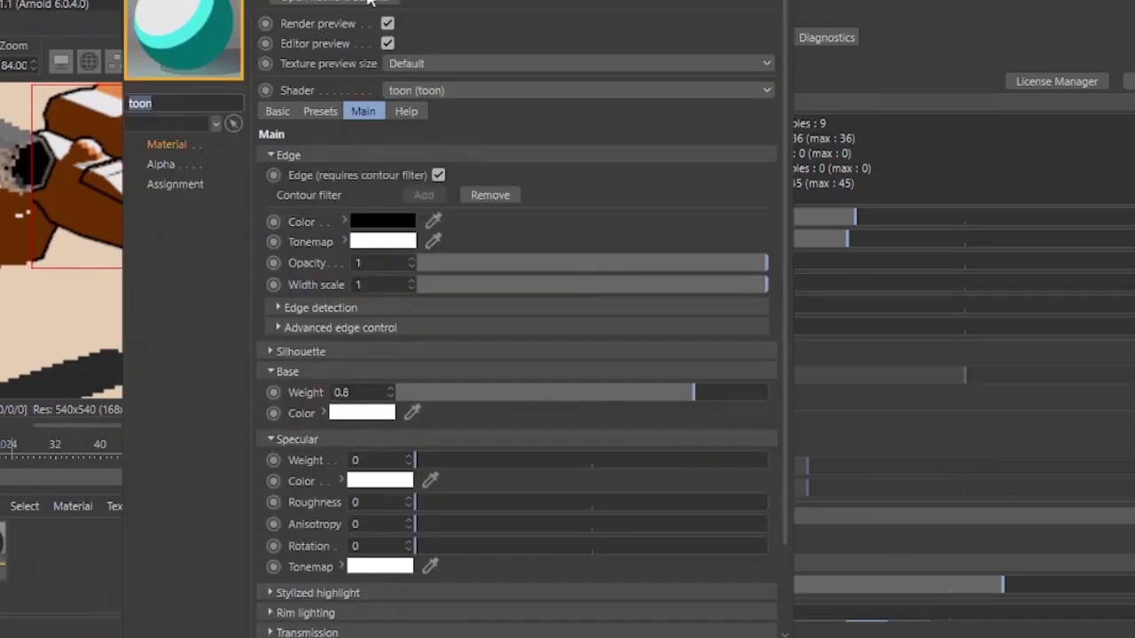
Step: Set the toon node's Edge detection Angle threshold to 90°
left_click(371, 4)
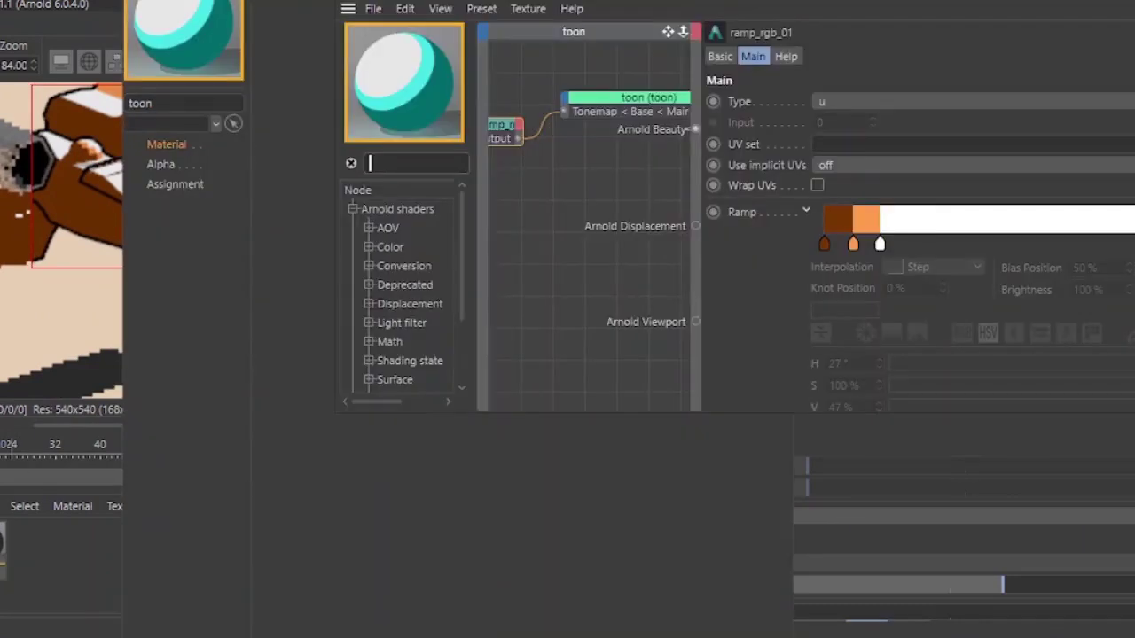
left_click(611, 118)
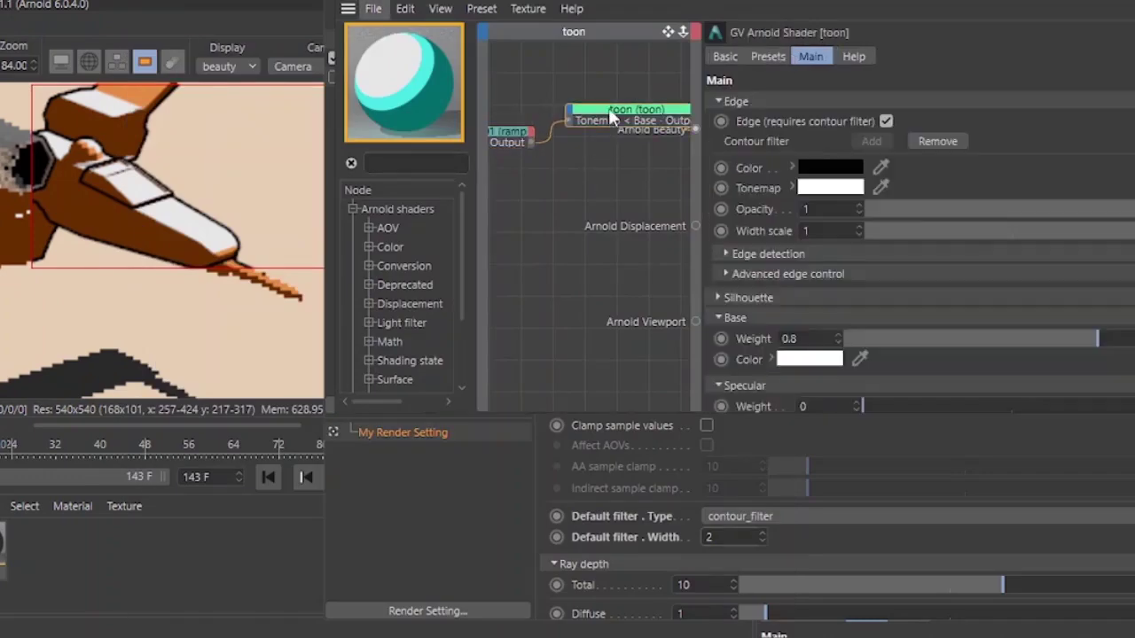
left_click(778, 253)
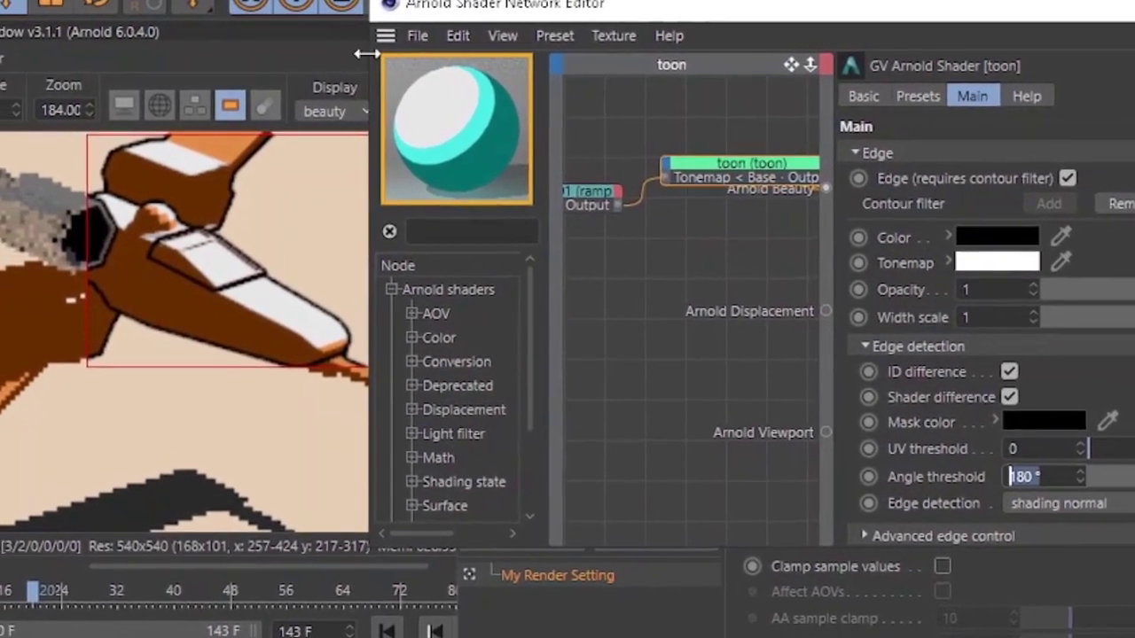
mouse_move(656, 19)
left_mouse_down()
mouse_move(989, 84)
mouse_move(498, 38)
left_mouse_up()
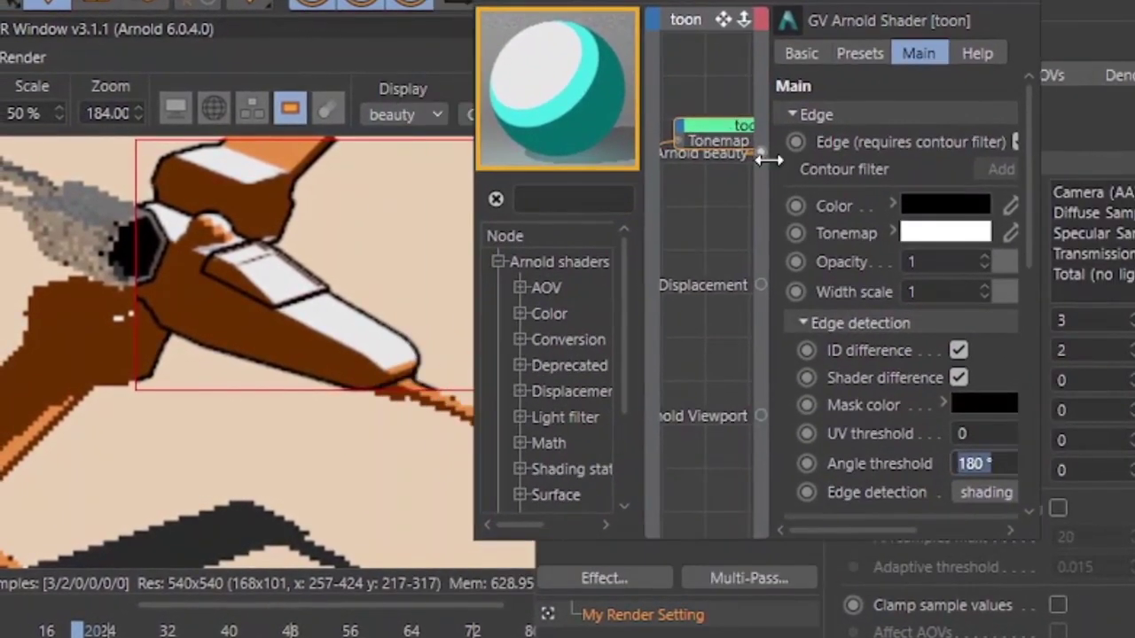
left_click_drag(767, 159, 589, 166)
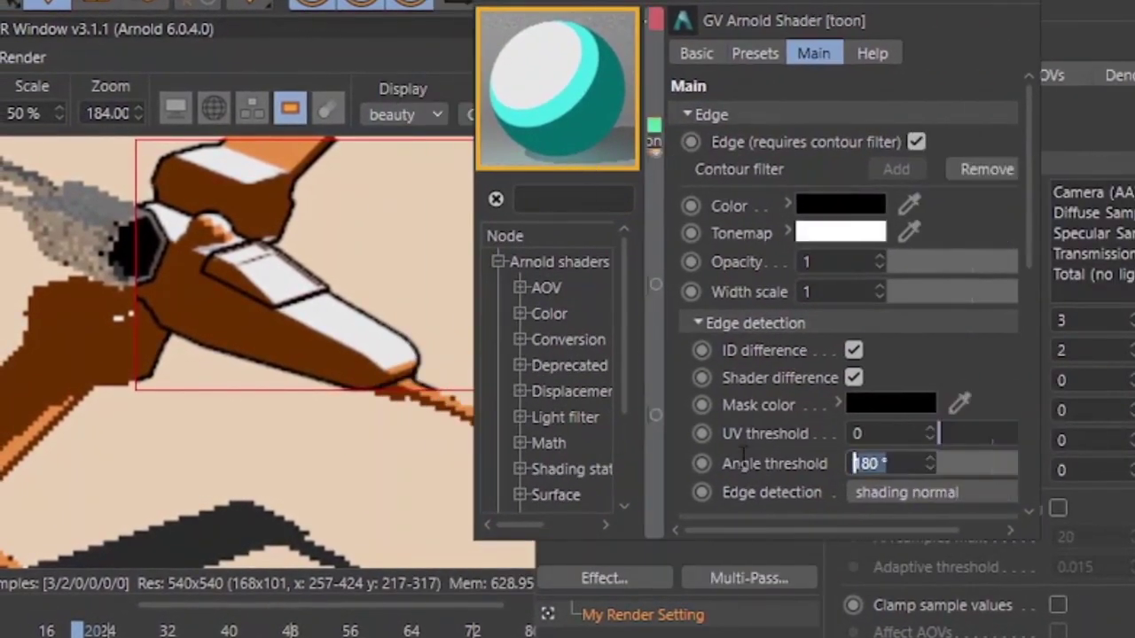
type("90")
key("Return")
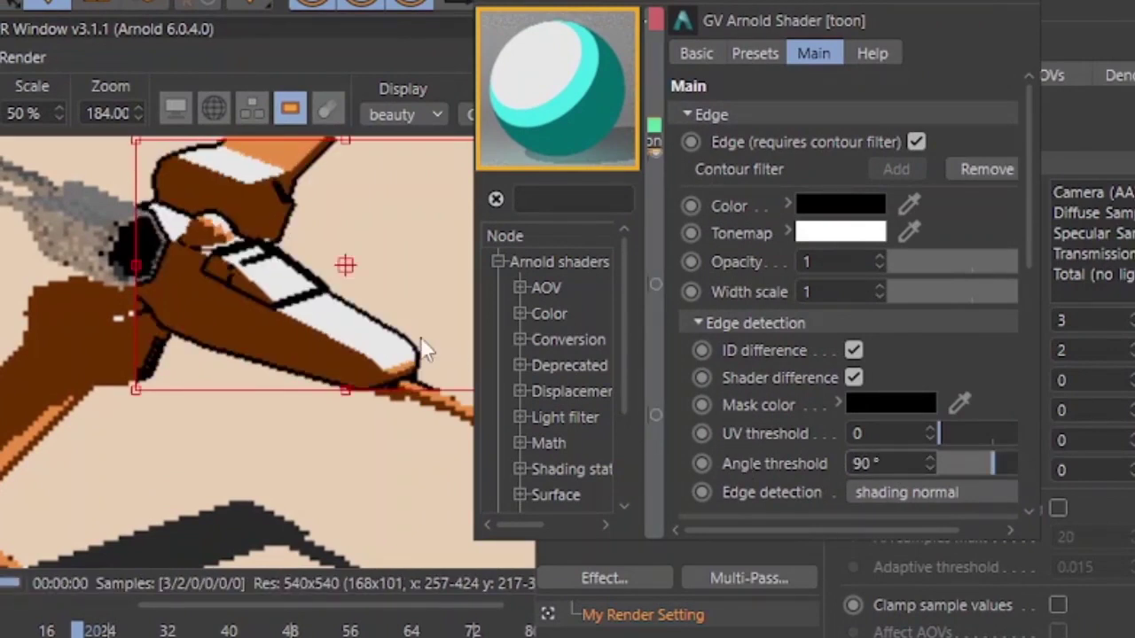
Step: Lower the angle threshold to 25° then 12°, and set the render scale to 60%
middle_click_drag(328, 344, 284, 319)
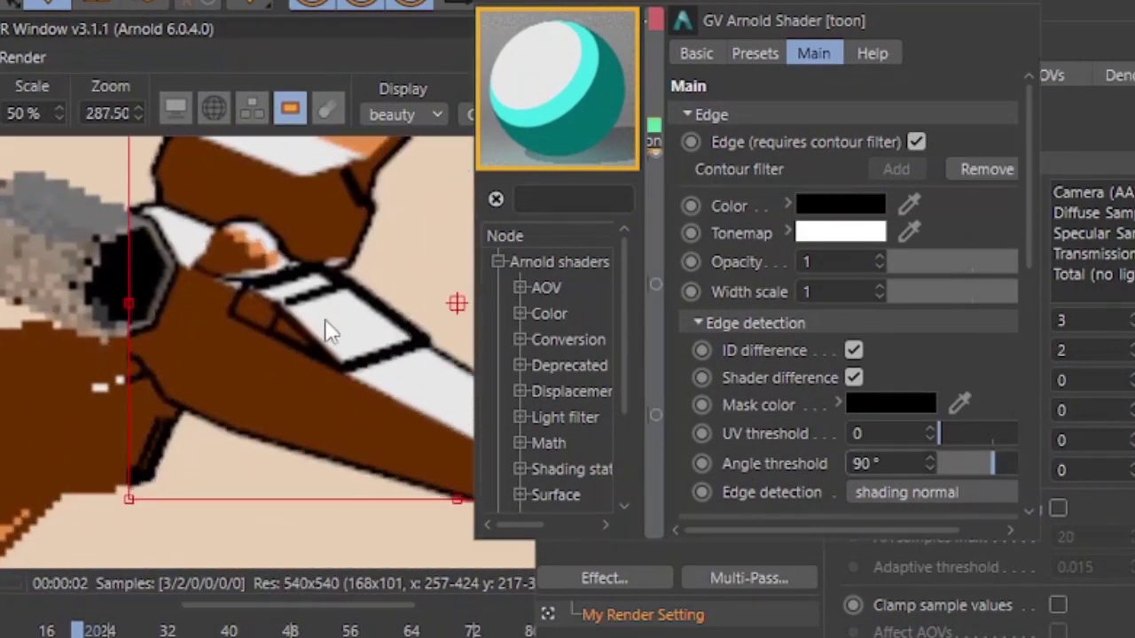
double_click(857, 463)
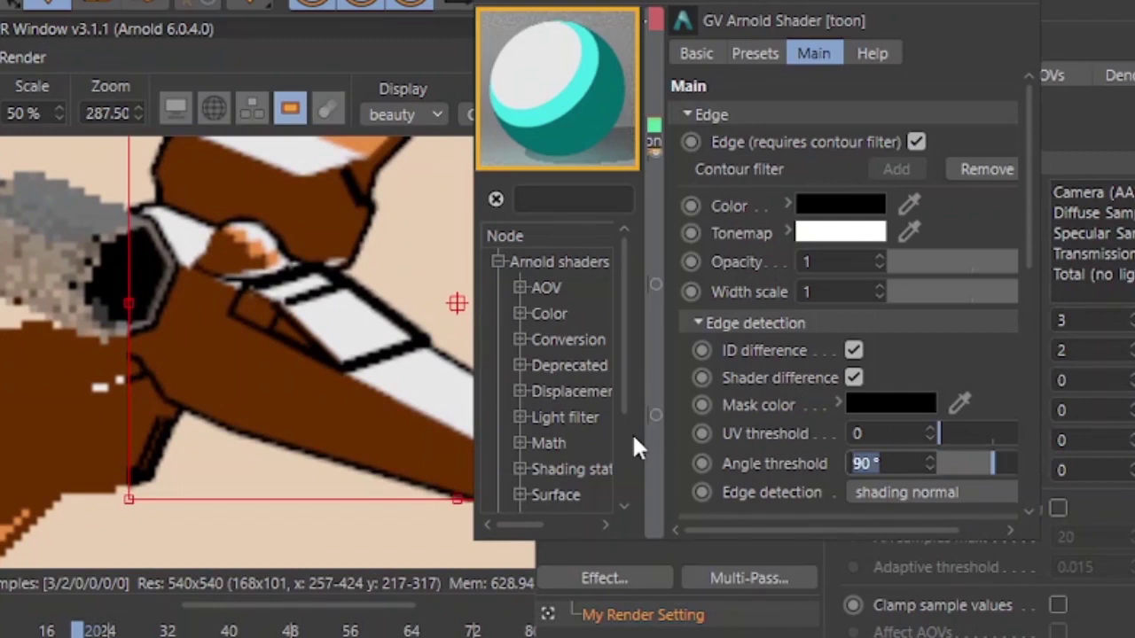
type("25")
key("Return")
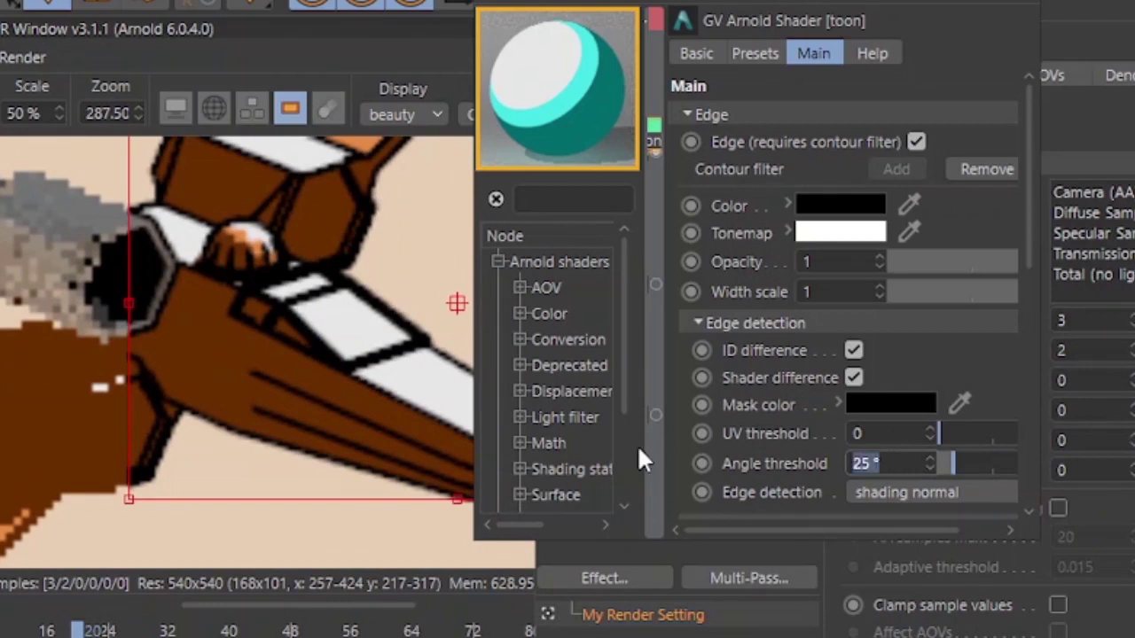
type("12")
key("Return")
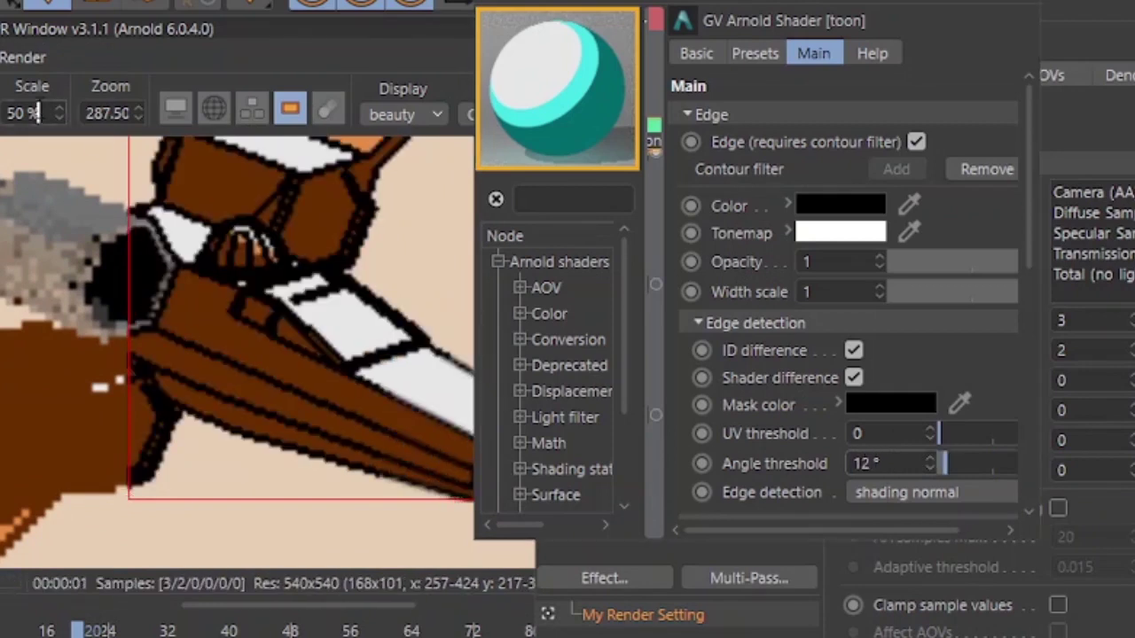
type("60")
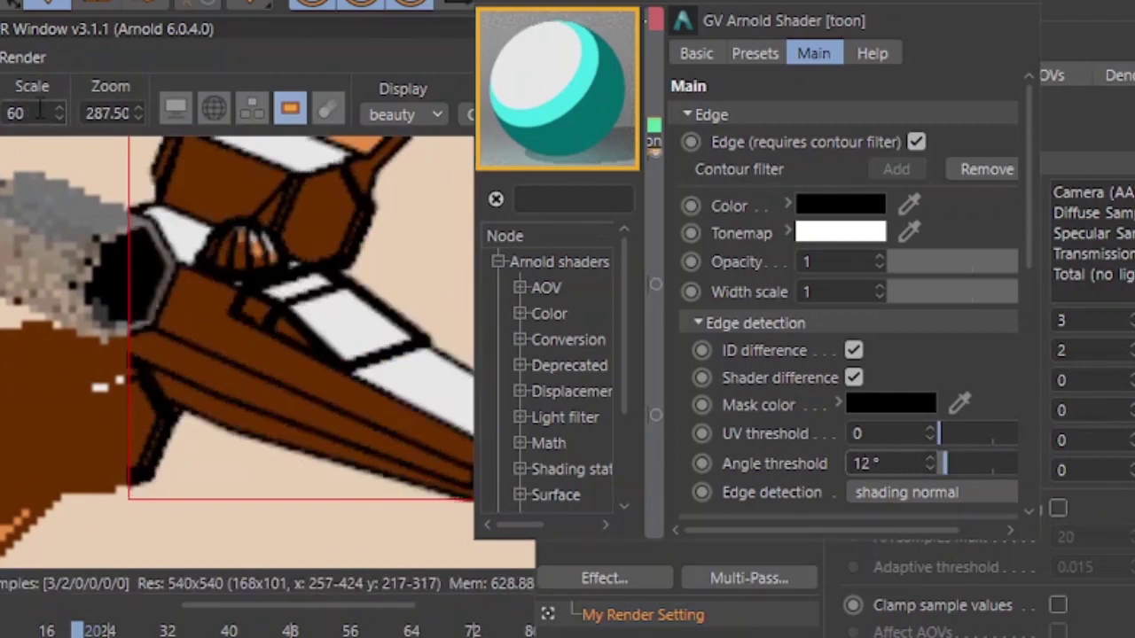
key("Return")
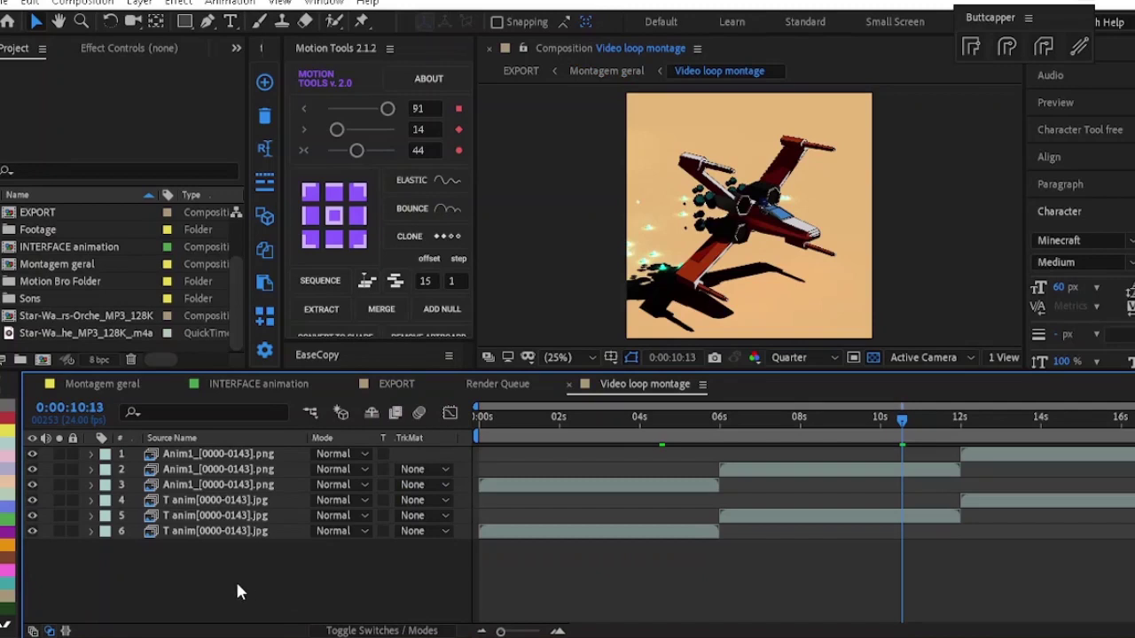
Step: Scrub the Video loop montage back to about 2 seconds and zoom the viewer in
left_click_drag(239, 581, 214, 557)
left_click_drag(216, 561, 231, 576)
left_click_drag(730, 429, 590, 445)
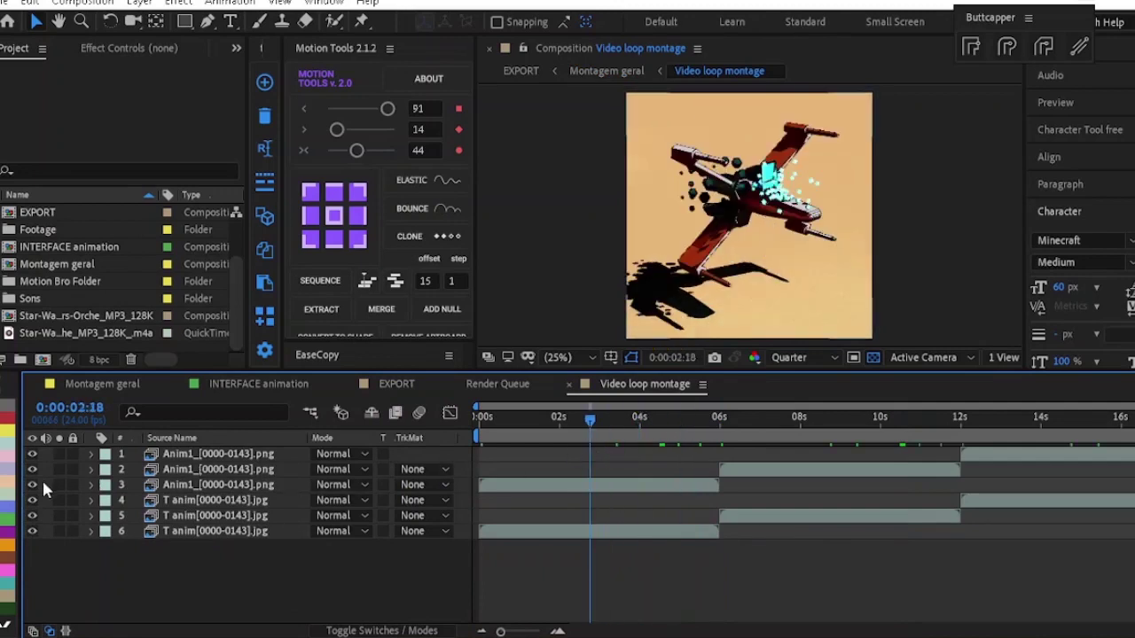
scroll(766, 174, "up", 4)
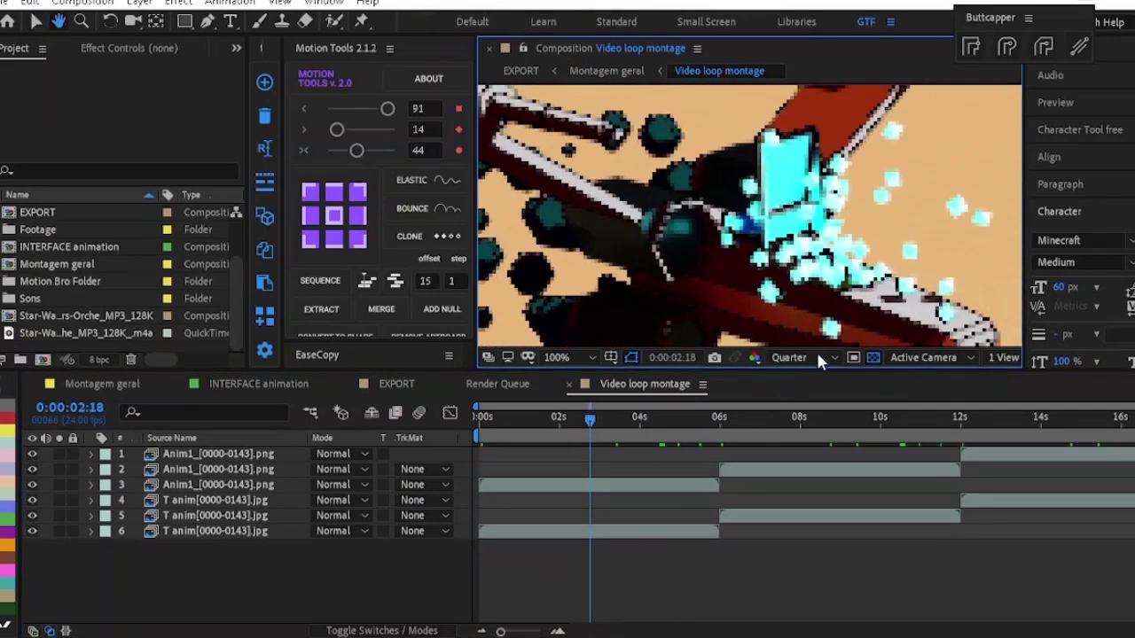
Step: Set the preview to Half resolution, check Montagem geral at 0:05:10, and open INTERFACE animation
left_click(814, 359)
left_click(804, 417)
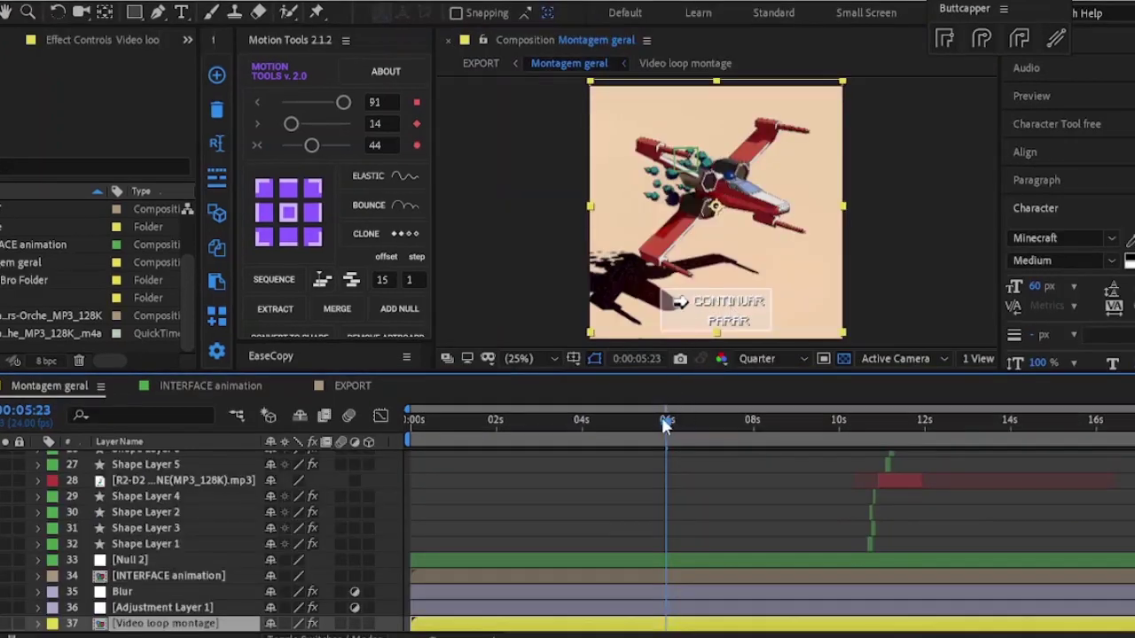
left_click(639, 426)
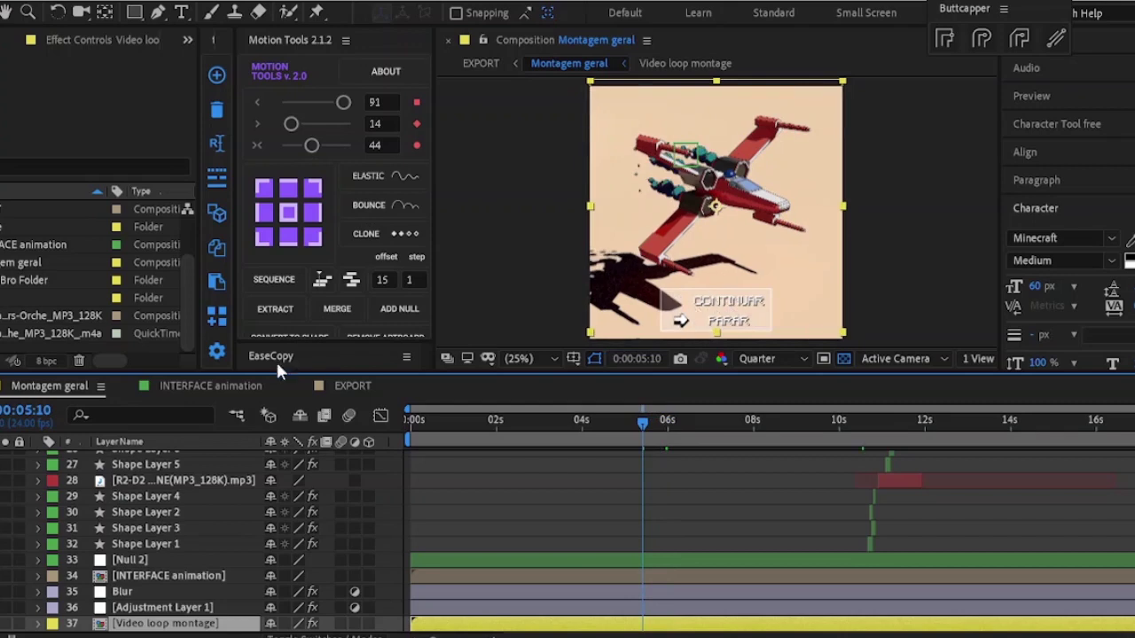
left_click(232, 386)
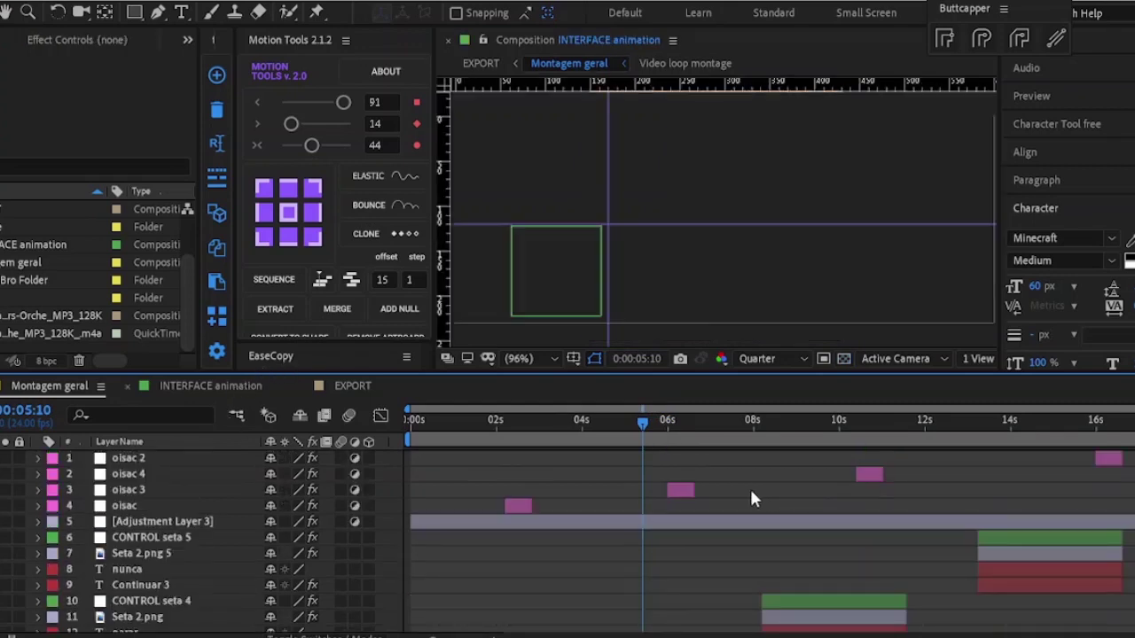
scroll(678, 499, "down", 3)
scroll(621, 502, "down", 4)
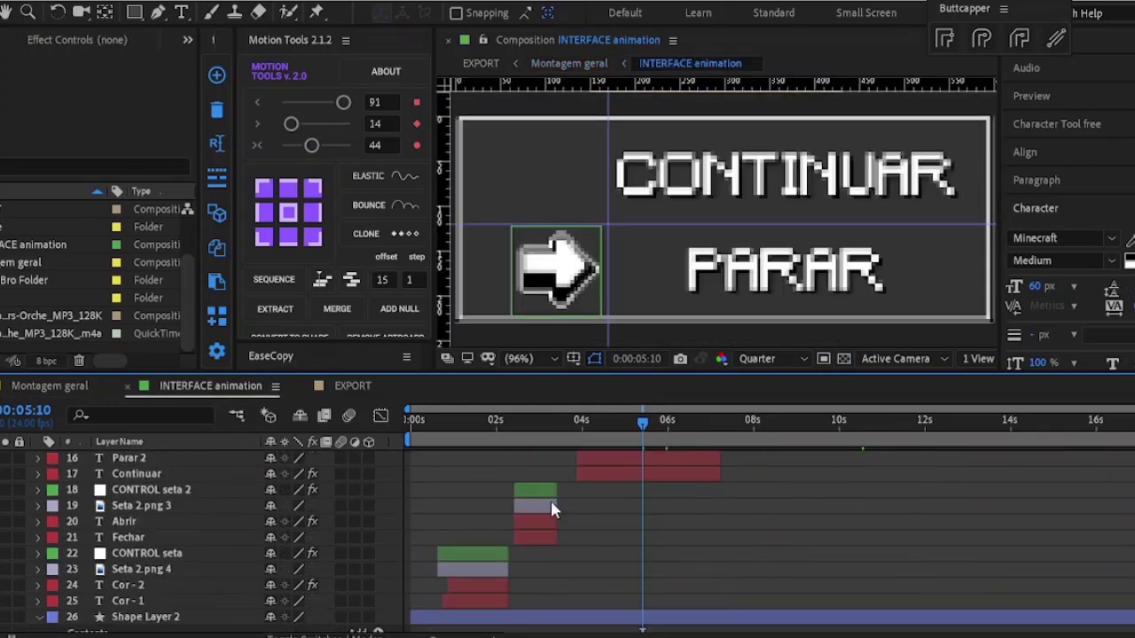
left_click_drag(469, 425, 447, 424)
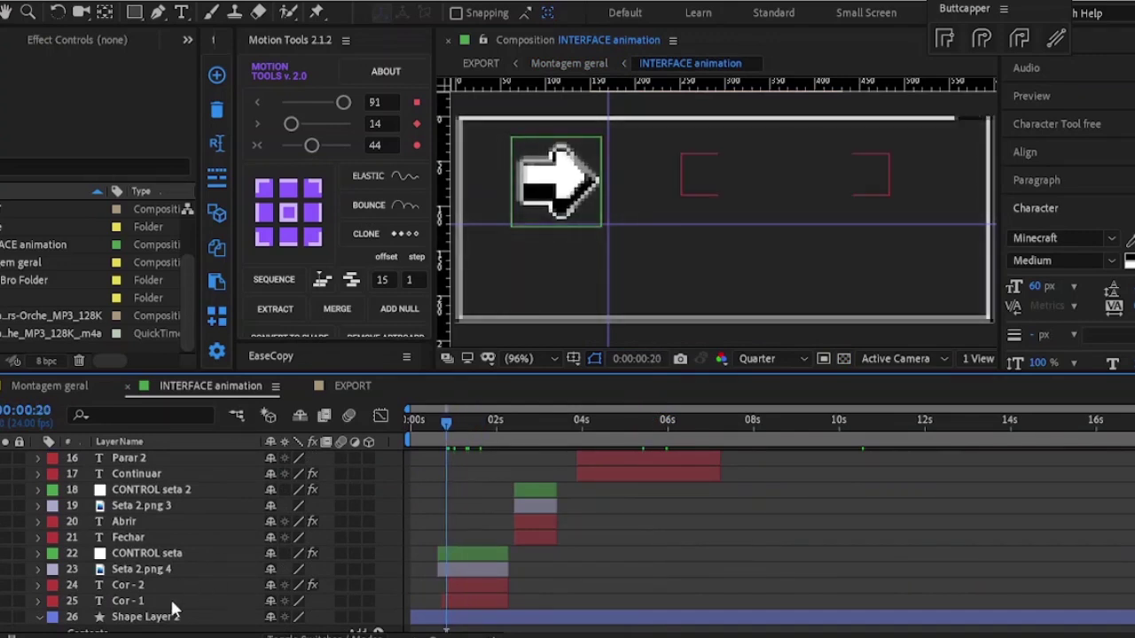
left_click(174, 587)
key("space")
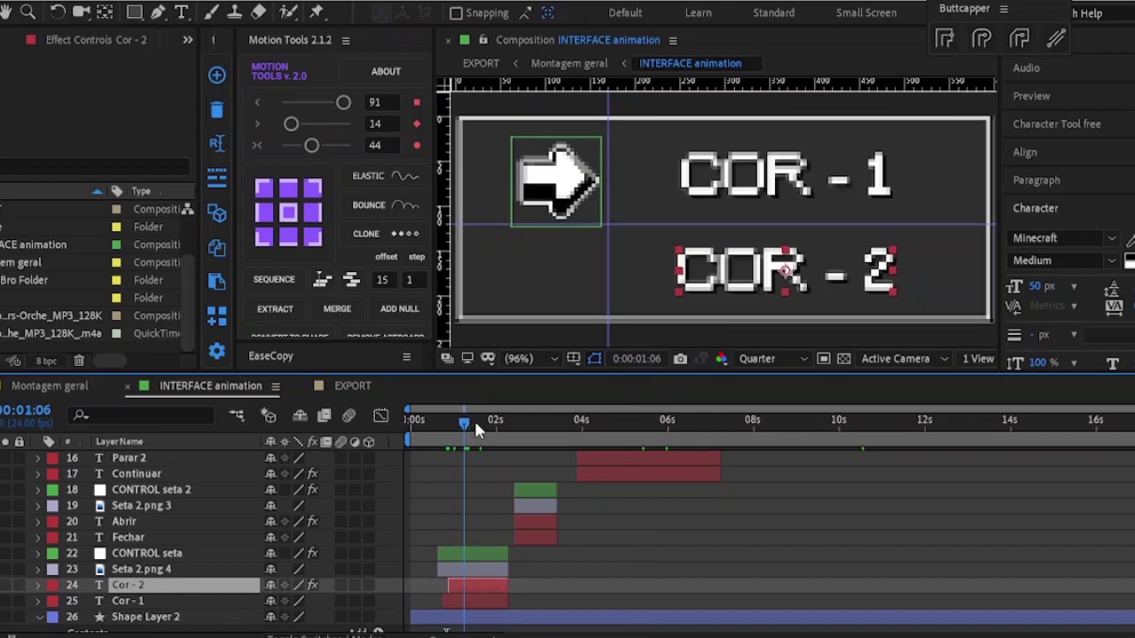
left_click_drag(493, 426, 515, 424)
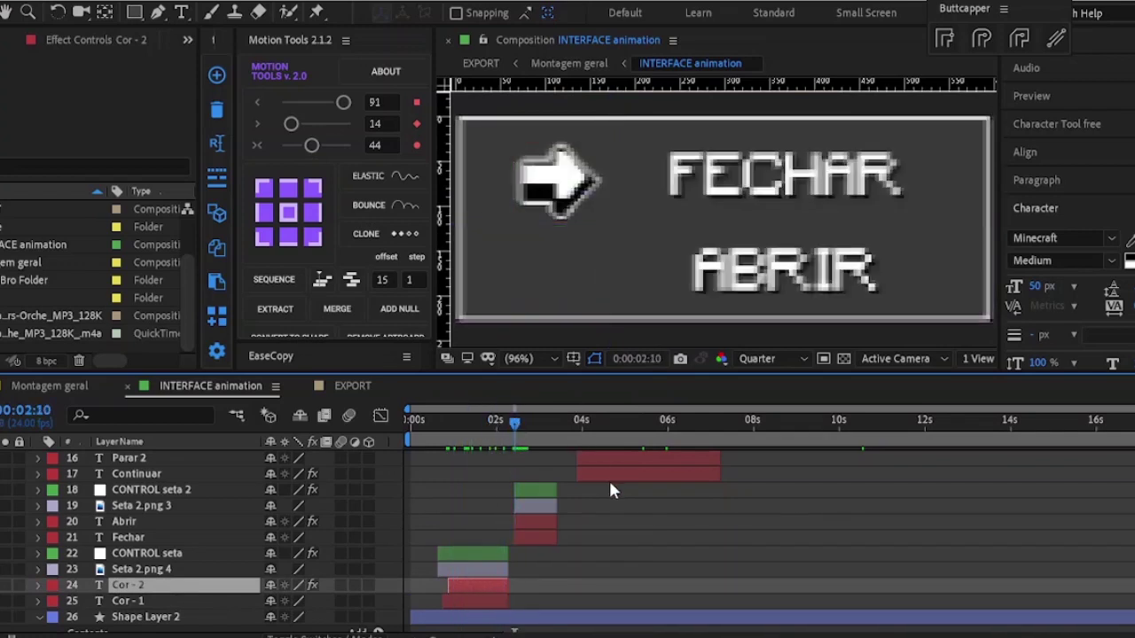